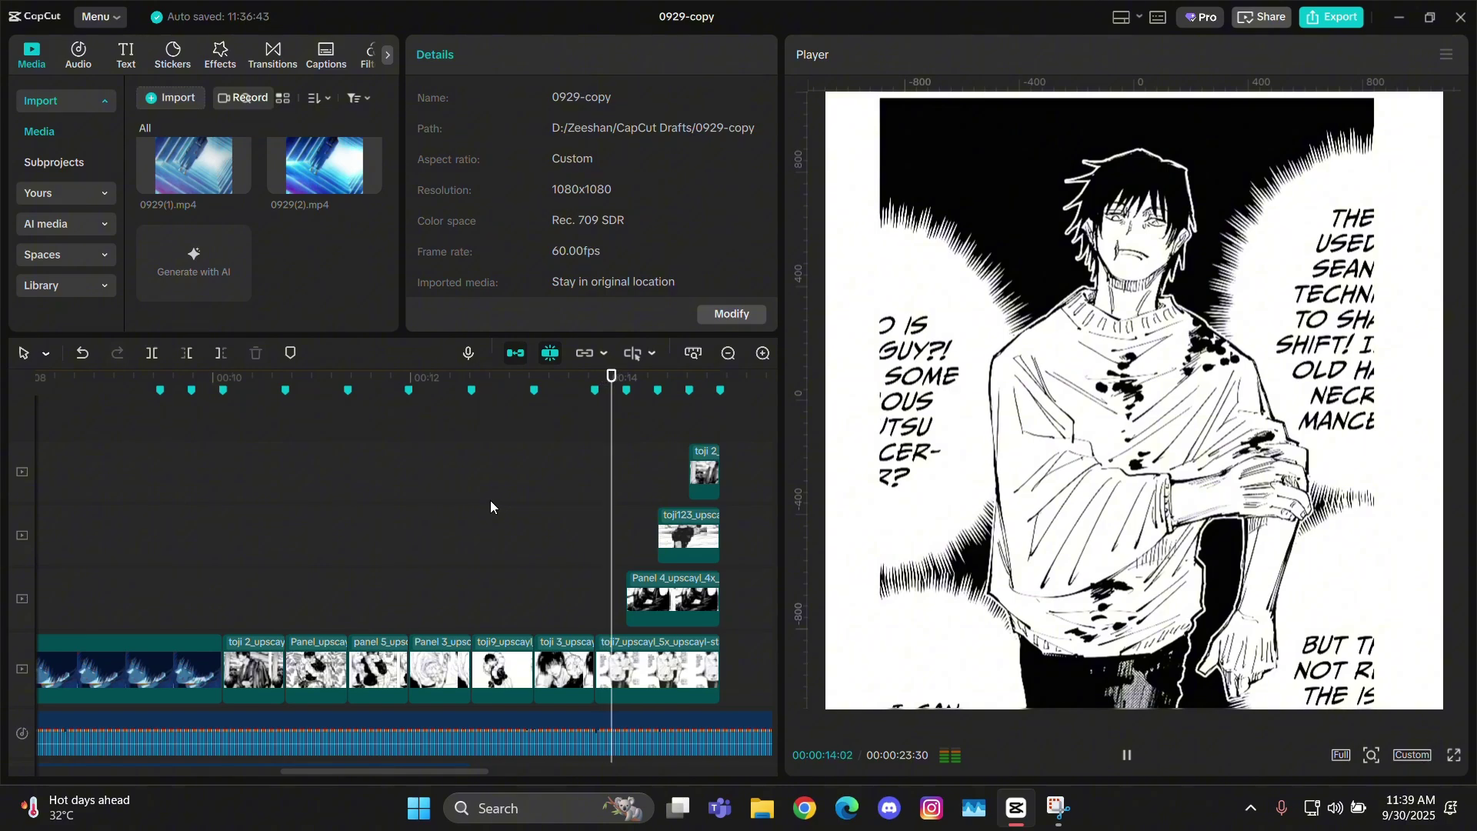
Step: Play back the edit from several points across the manga panel clips to review the sequence
click(248, 504)
scroll(358, 556, up, 3)
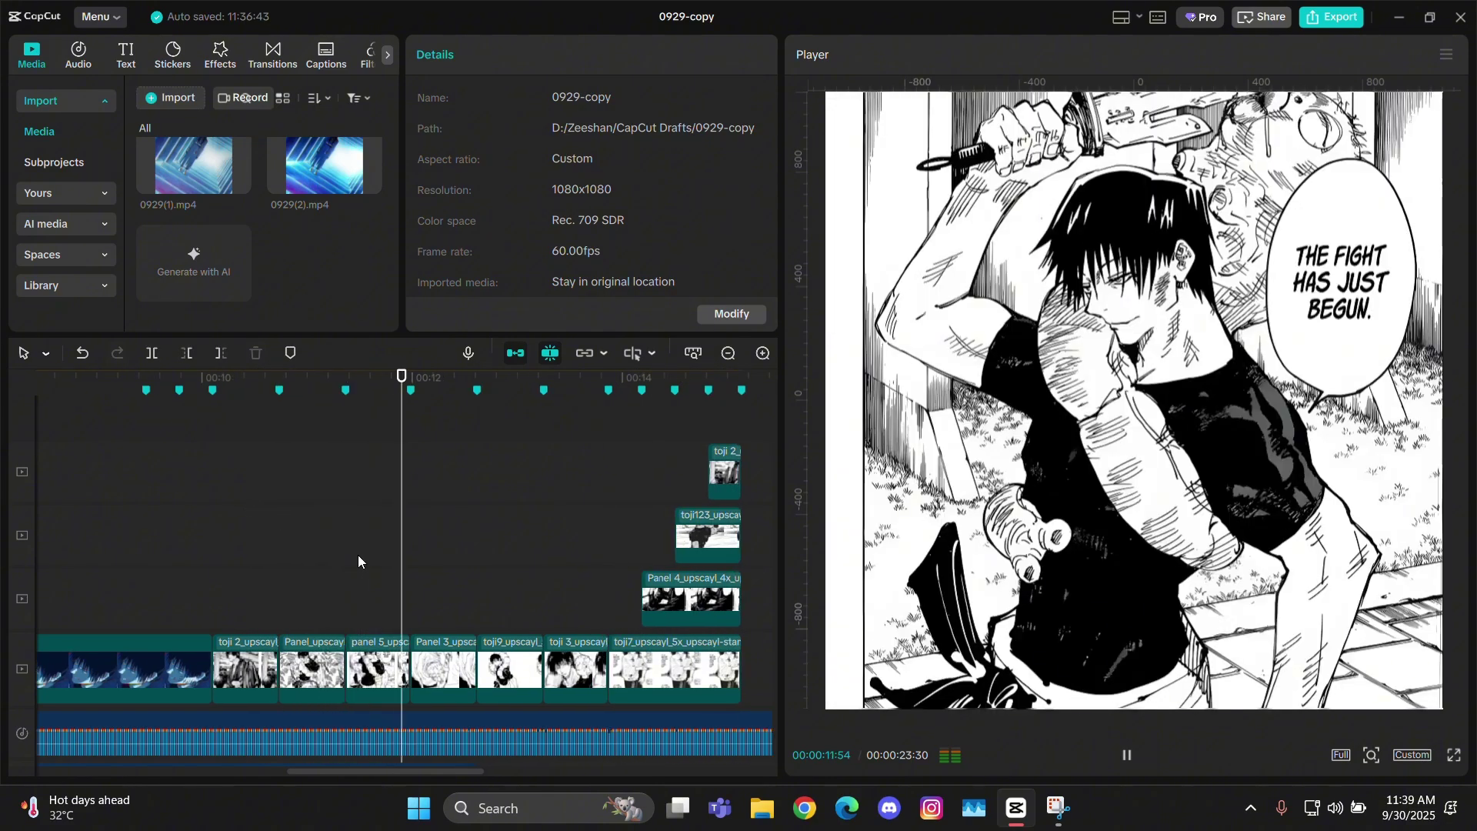
click(206, 549)
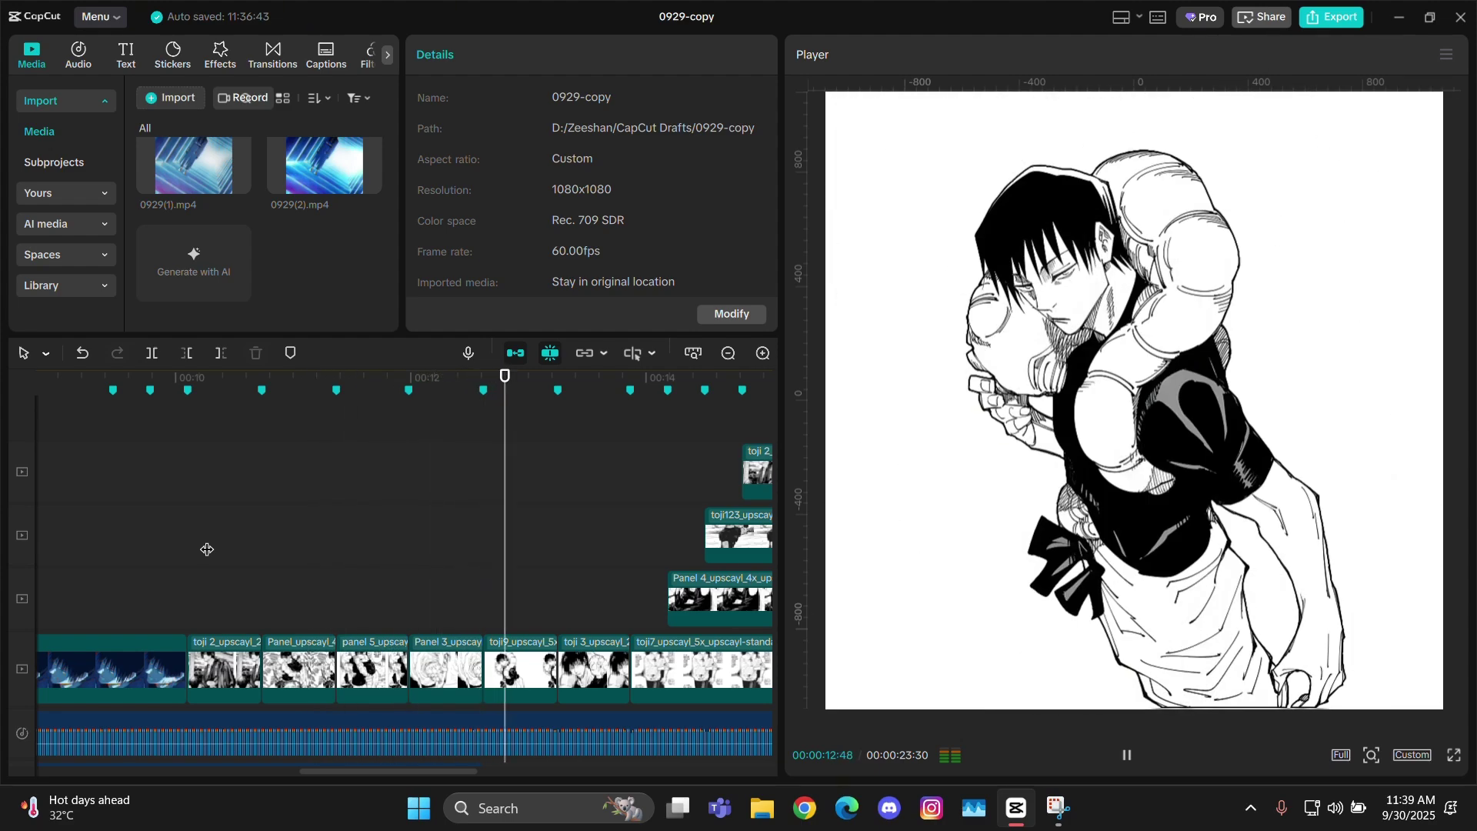
scroll(367, 514, down, 2)
click(386, 510)
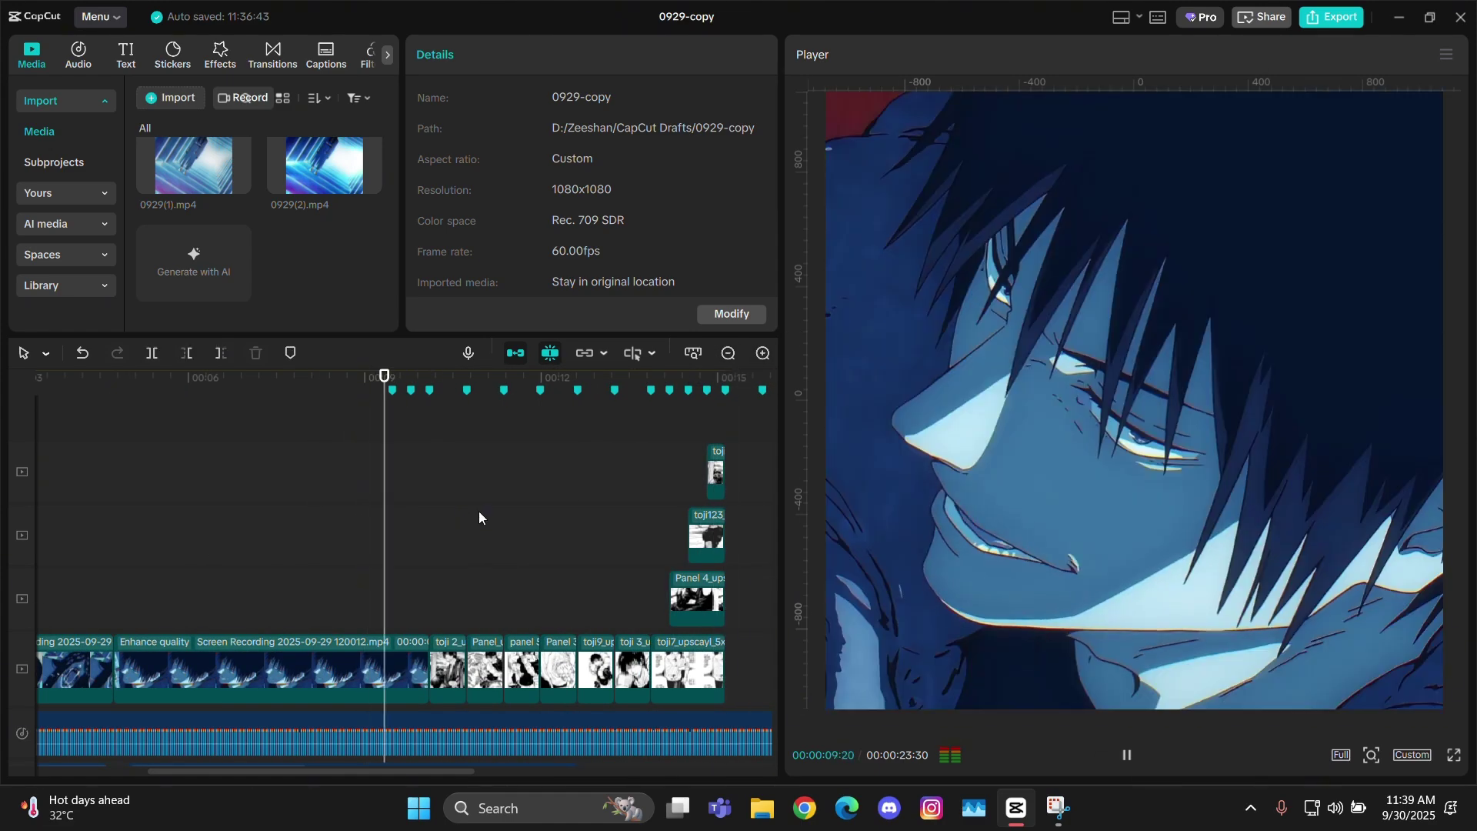
scroll(479, 511, up, 2)
key(space)
Step: Check the project's custom aspect ratio and resolution settings without saving, and play from the start of the first manga panel clip
click(443, 668)
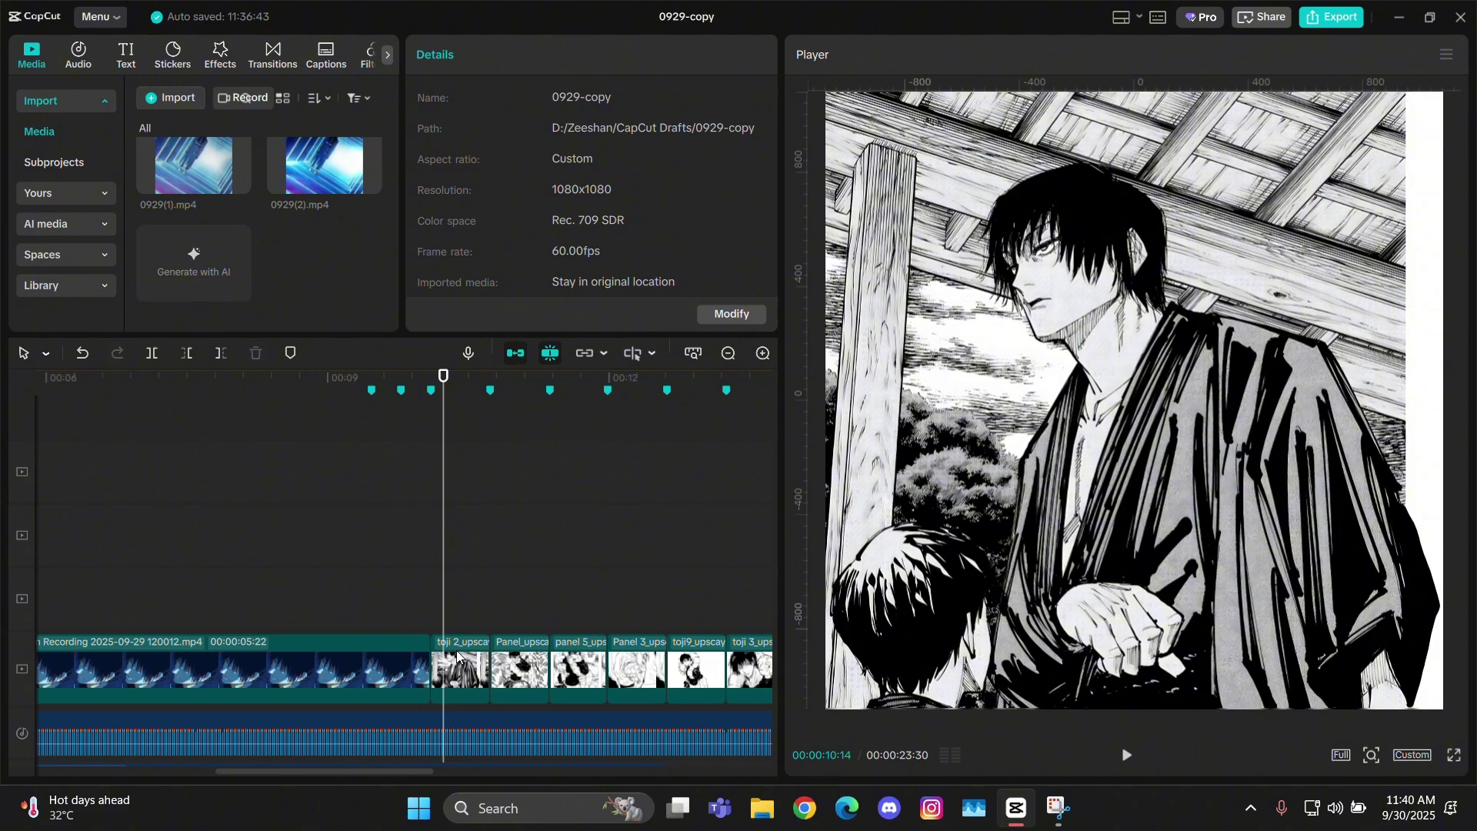
click(1413, 756)
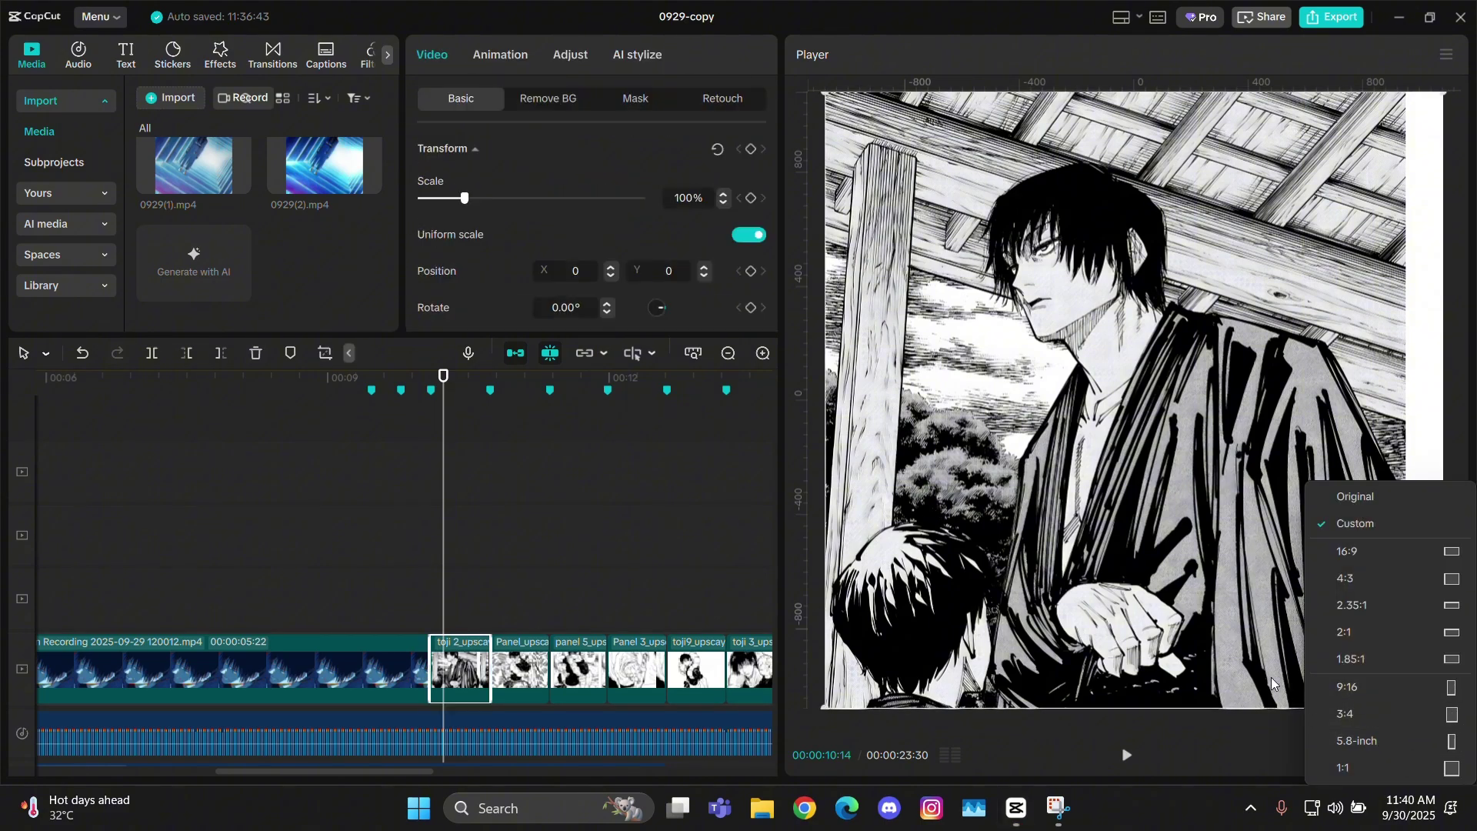
click(1424, 518)
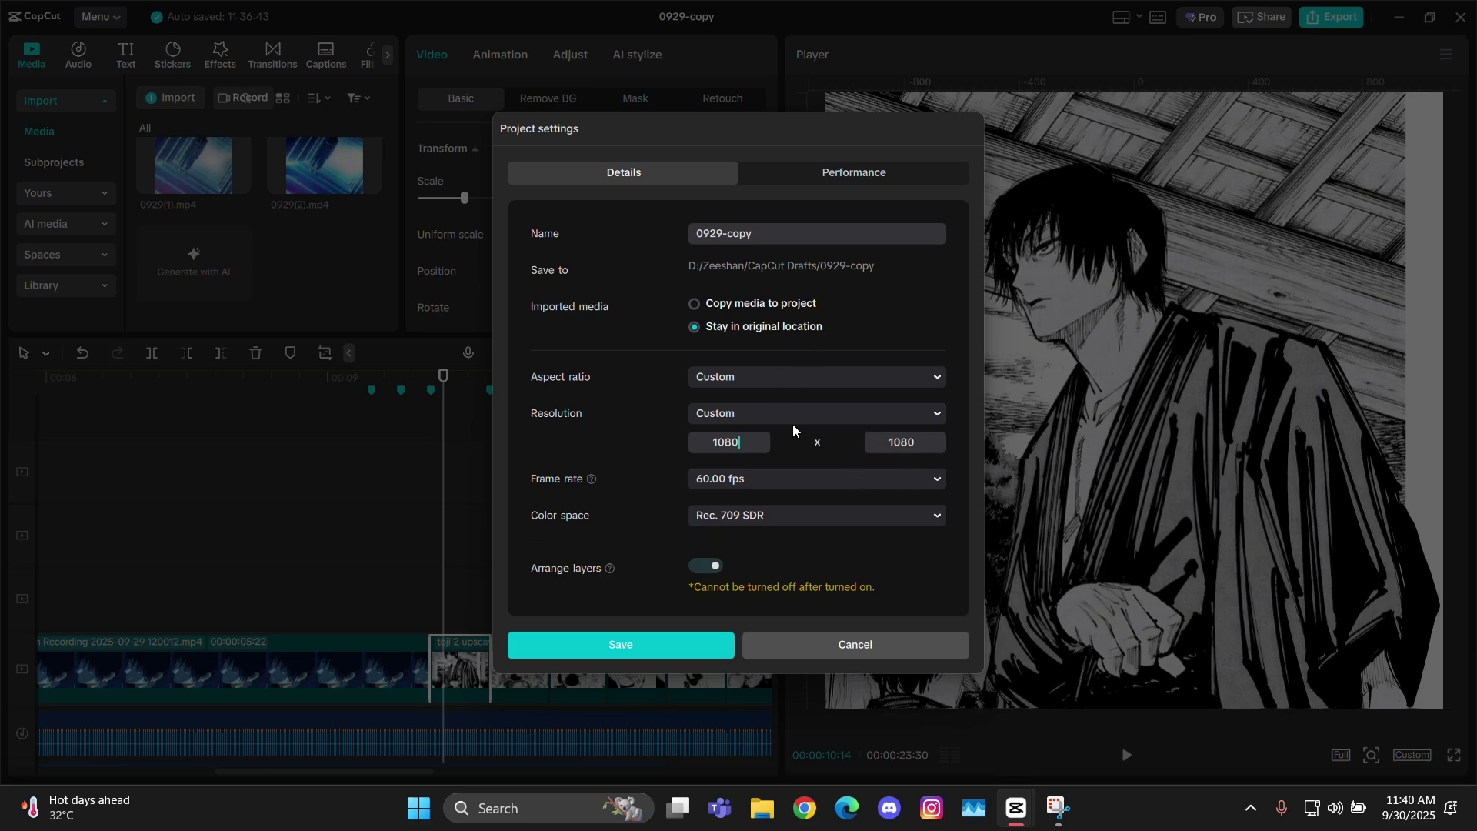
click(847, 643)
click(431, 584)
key(space)
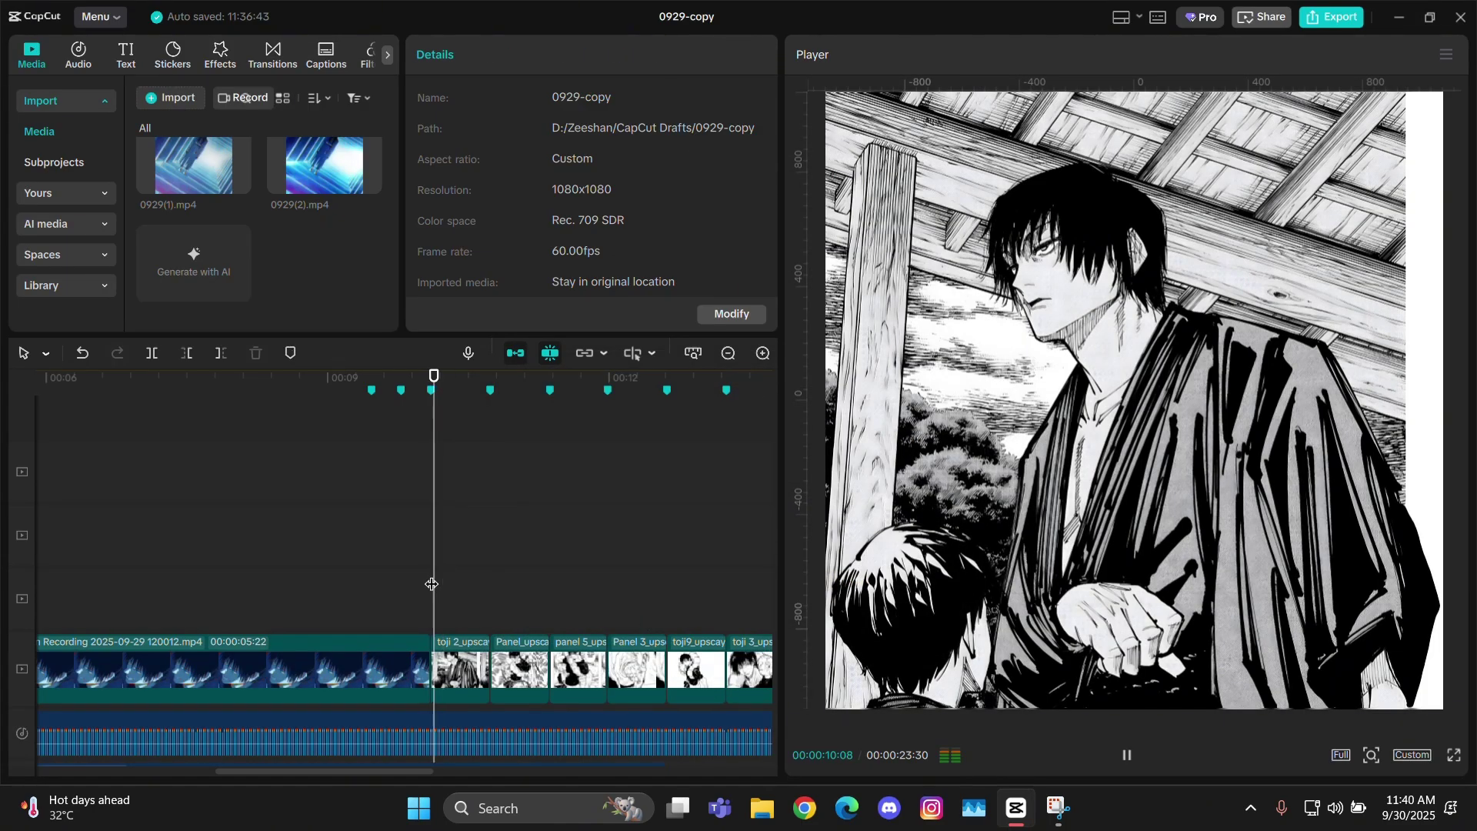
Step: View the crop settings of the toji 2 clip and close them without cropping
click(462, 646)
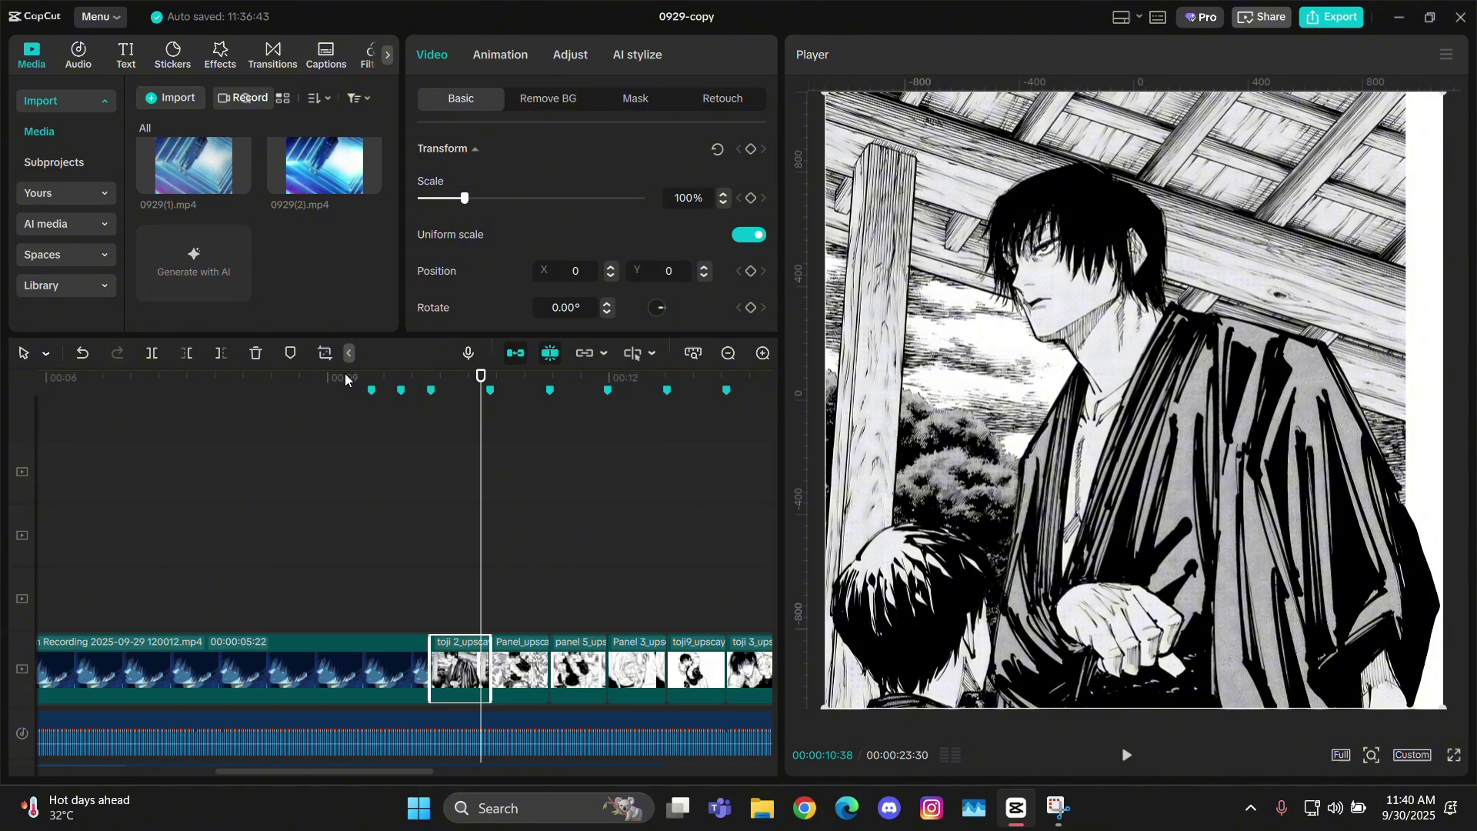
click(327, 354)
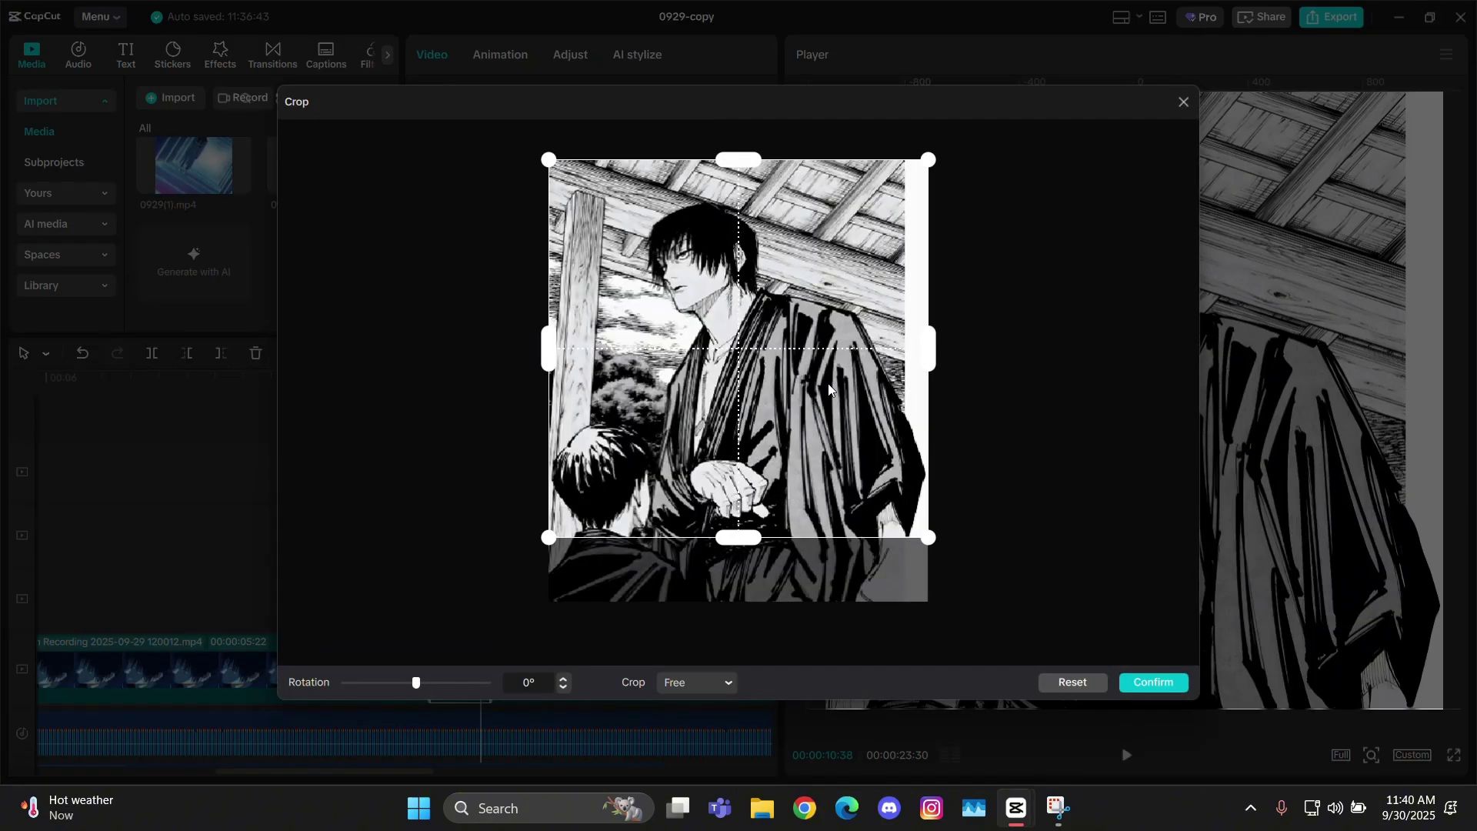
click(1185, 106)
Step: Step through the cut points between the manga panel clips, ending at the start of the toji 2 clip
drag(448, 583, 515, 567)
click(522, 567)
key(Up)
key(Up)
key(Up)
key(Up)
key(Up)
key(Up)
key(Up)
key(Up)
key(Up)
key(Up)
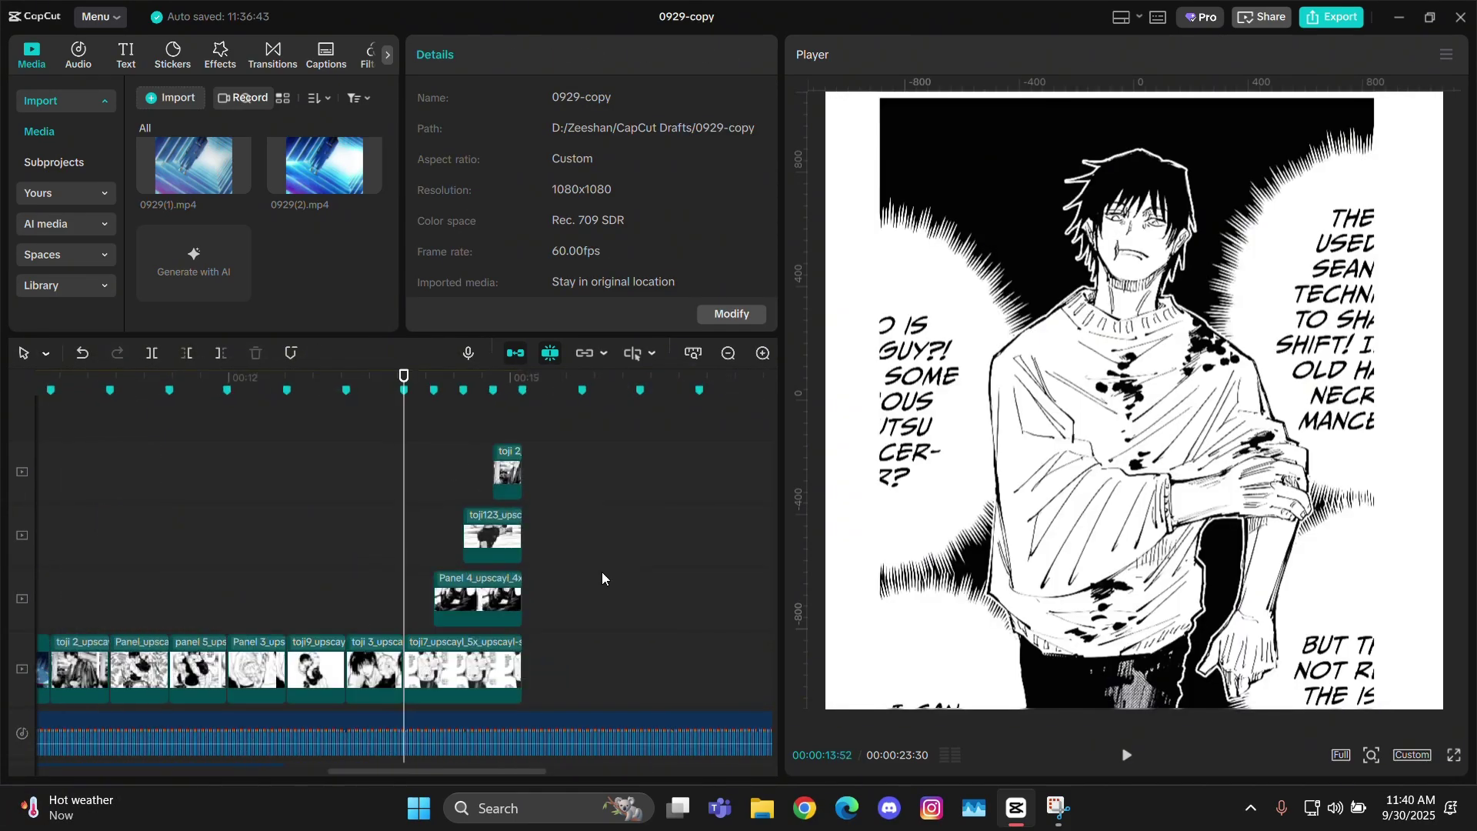
key(Up)
key(Up)
key(Up)
key(Down)
key(Down)
key(Down)
key(Down)
key(Up)
key(Up)
key(Down)
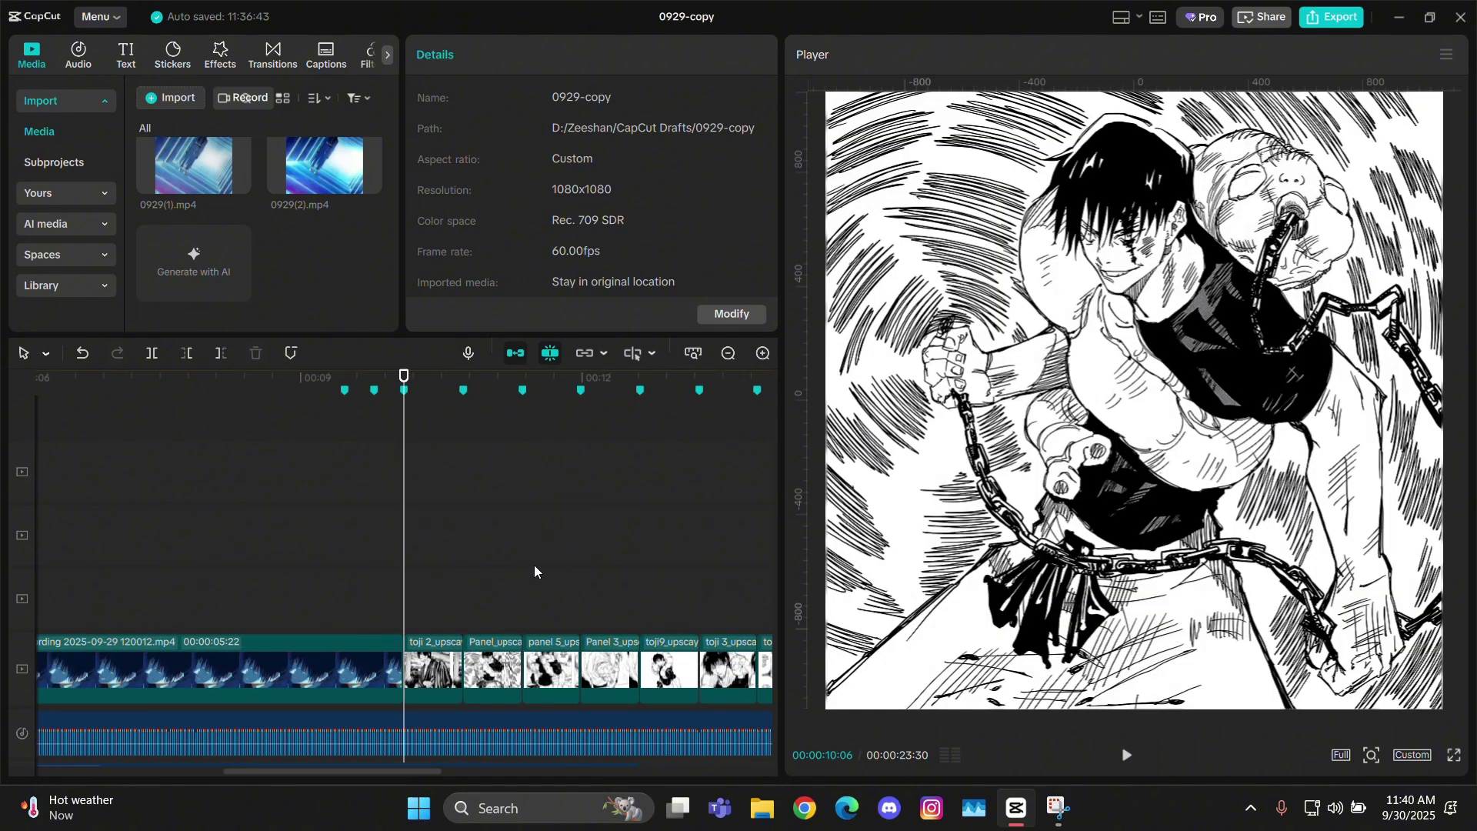
key(Up)
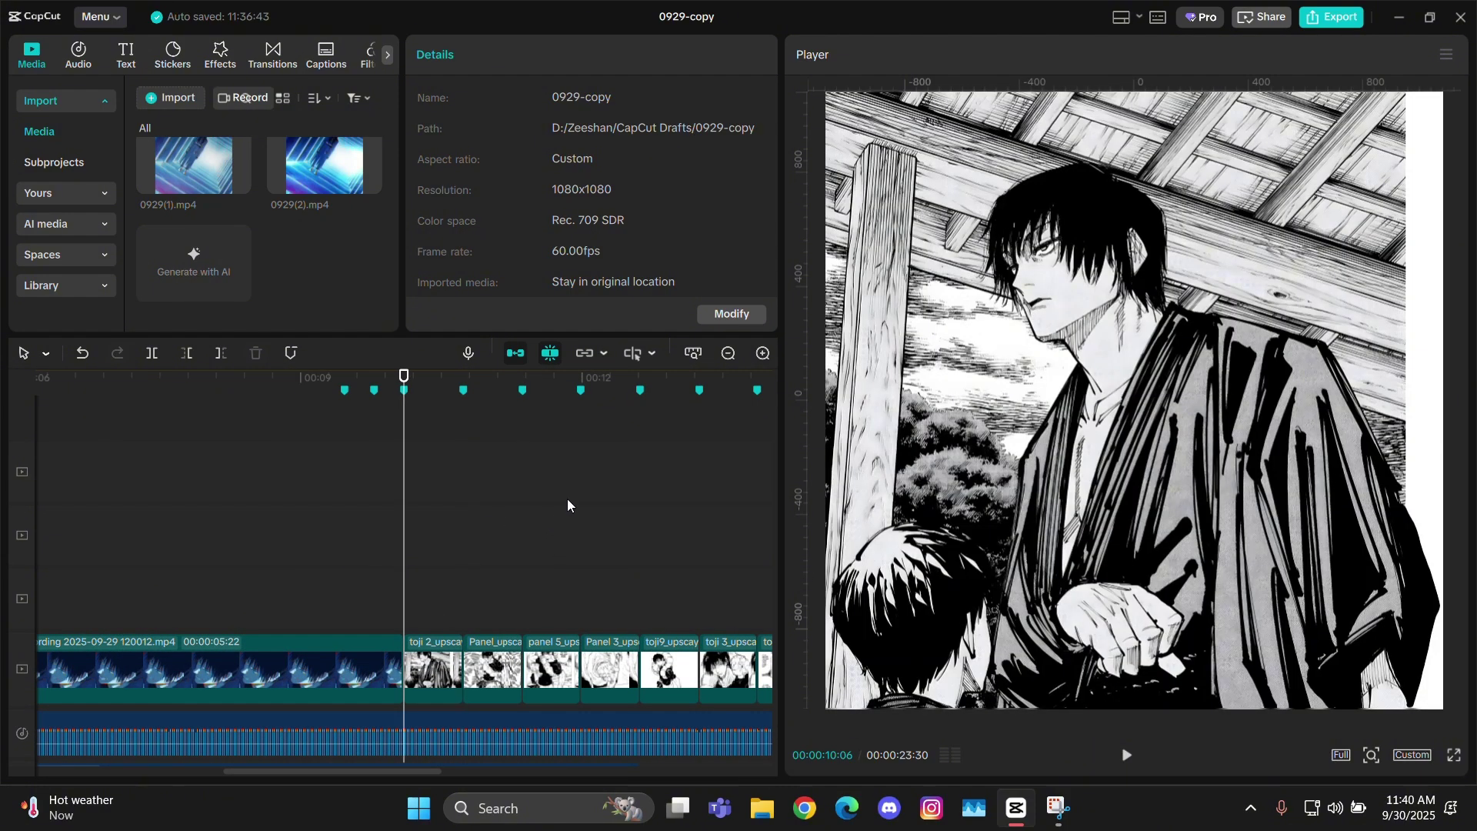
Step: Add scale and position keyframes at the first frame of the toji 2 clip, with scale at 100% and position at 0, 0
ctrl+scroll(568, 499, up, 5)
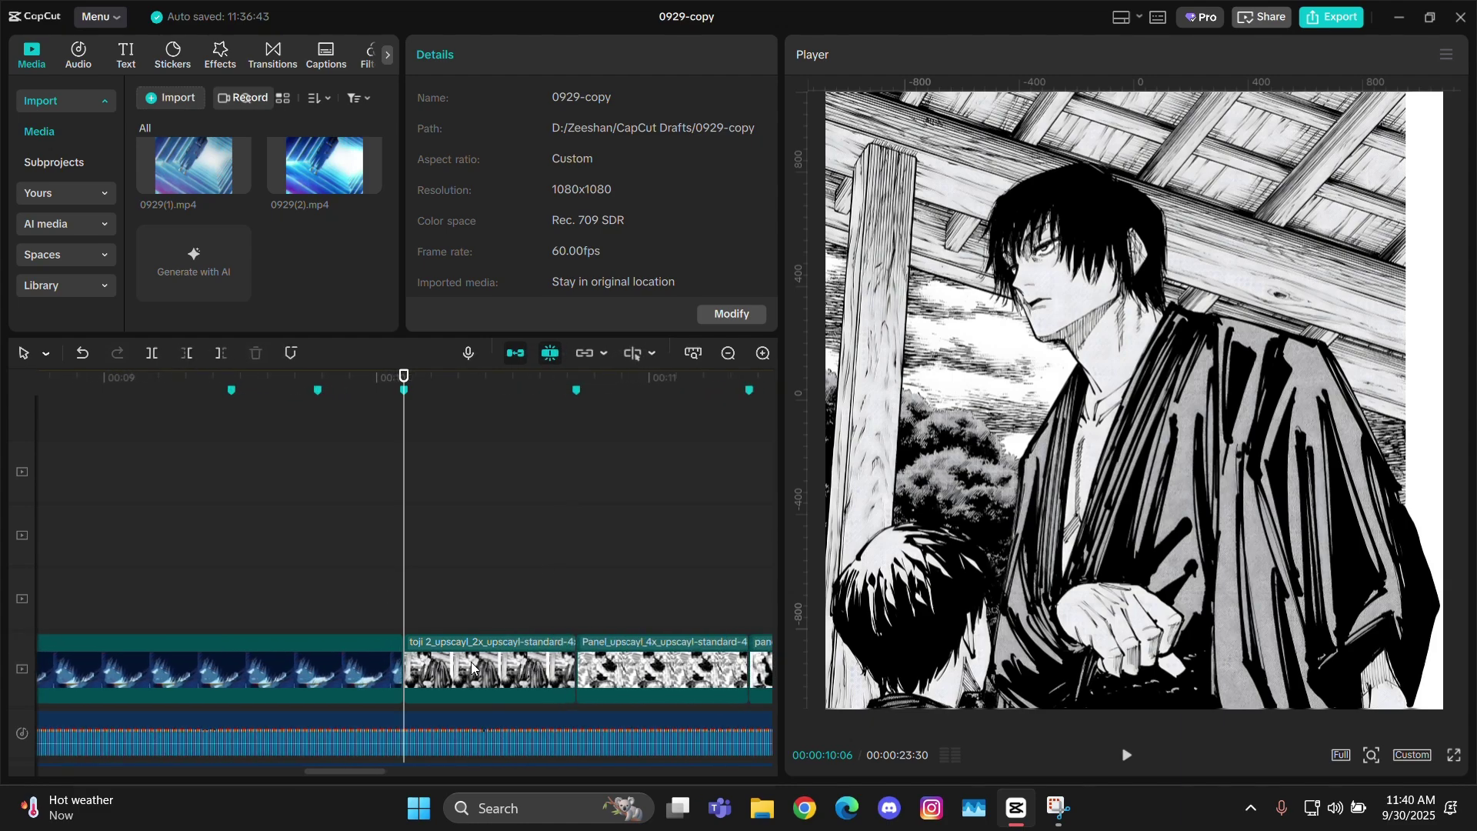
click(534, 672)
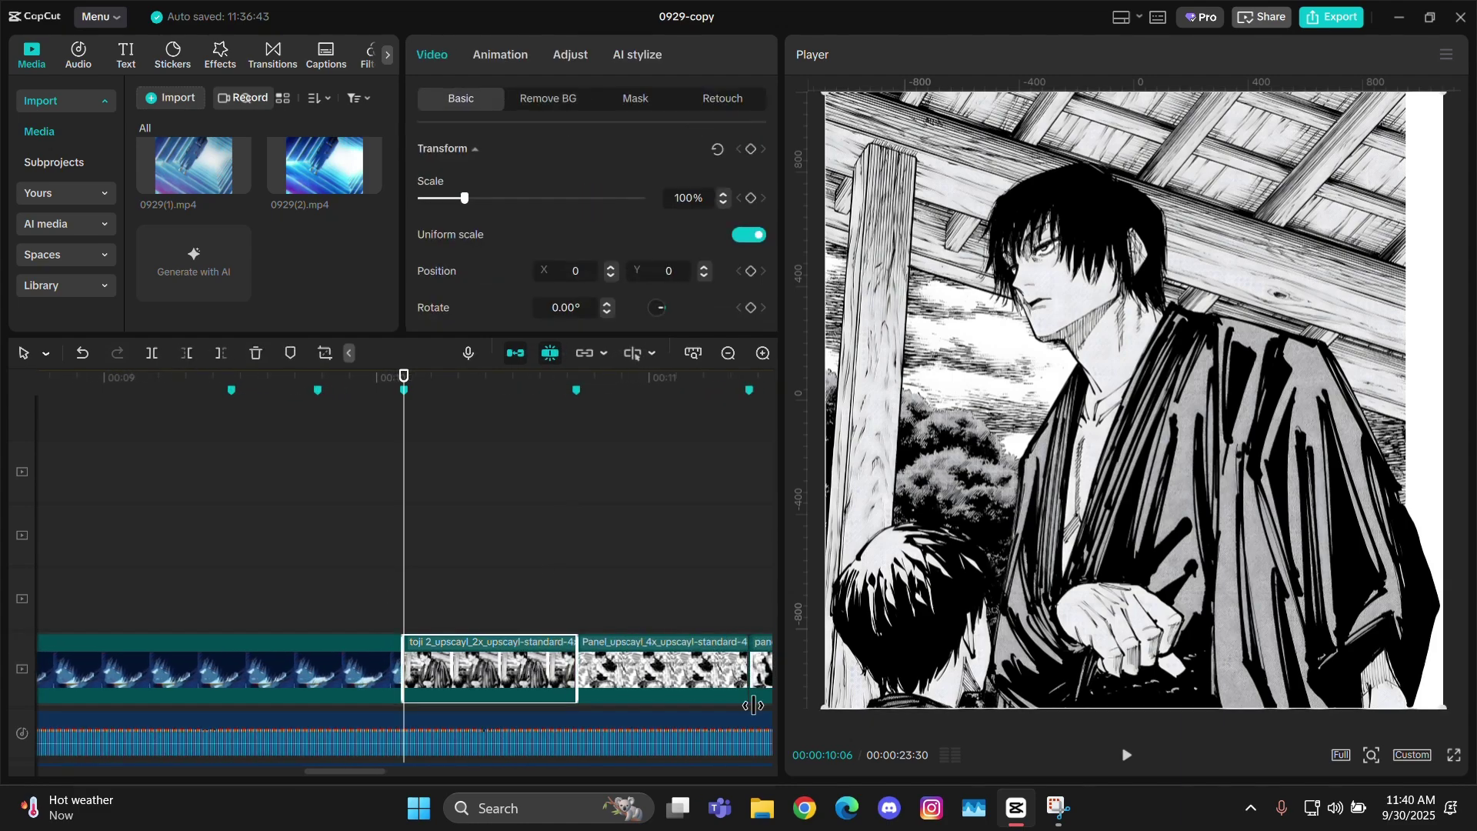
click(750, 198)
Step: At the last frame of the toji 2 clip, scale the image to 400% and position it on the face at X 935, Y -1878
key(Down)
key(Left)
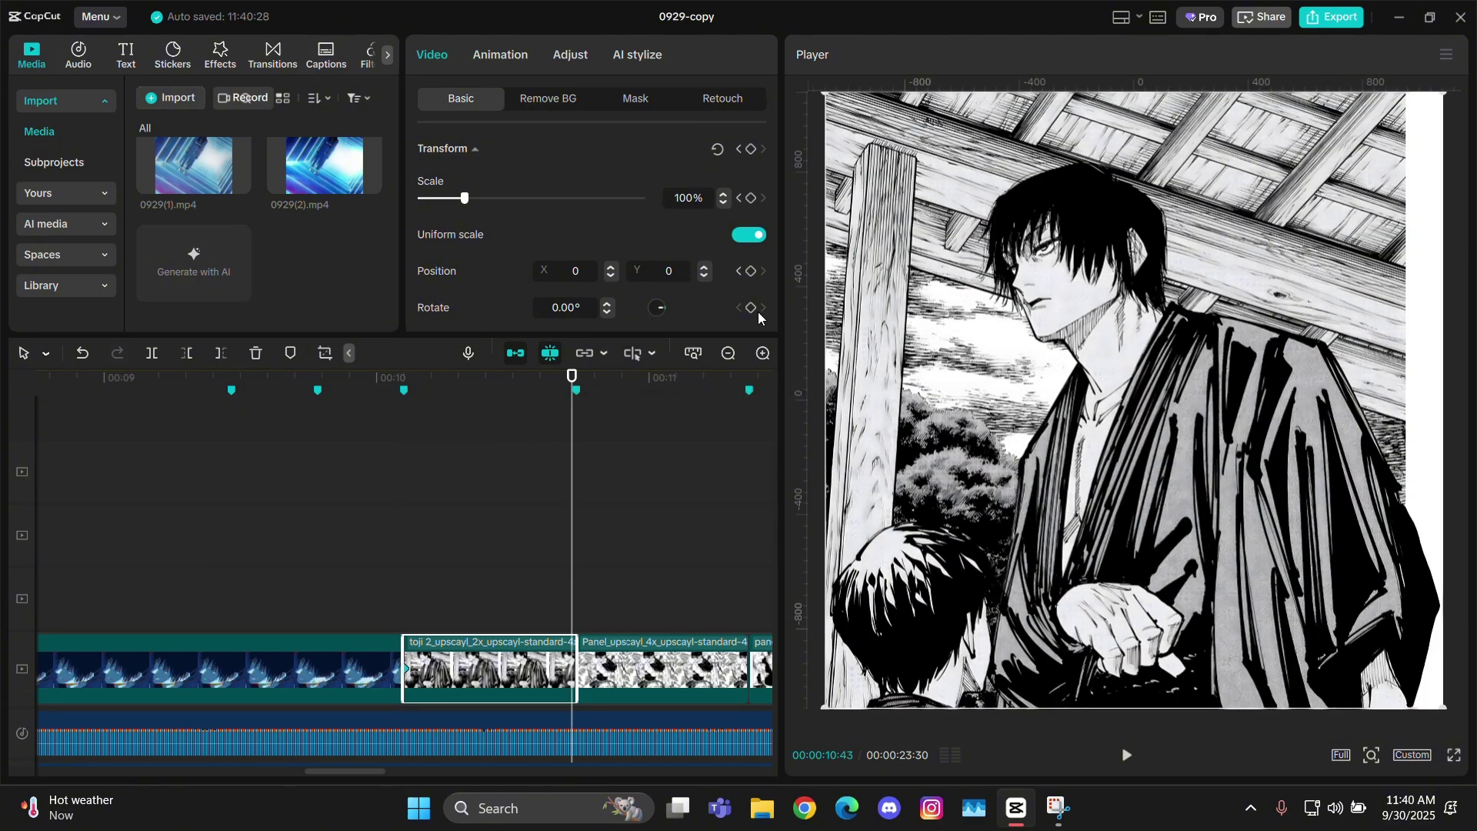
drag(485, 193, 597, 214)
click(723, 194)
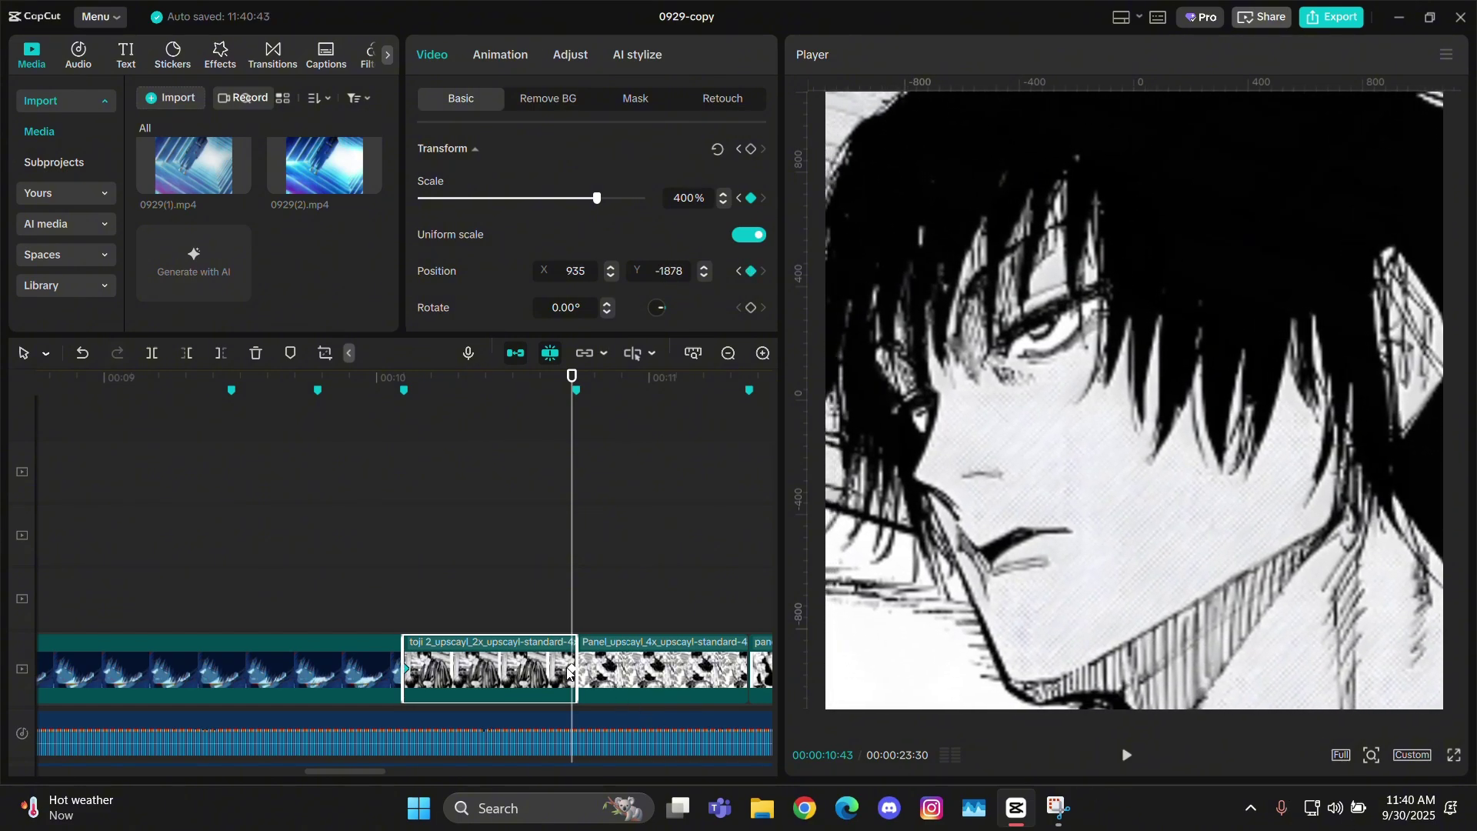
Step: Preview the zoom, add a middle scale and position keyframe at 00:00:10:15 in the toji 2 clip, and move it to 00:00:10:30
key(Up)
click(494, 551)
key(space)
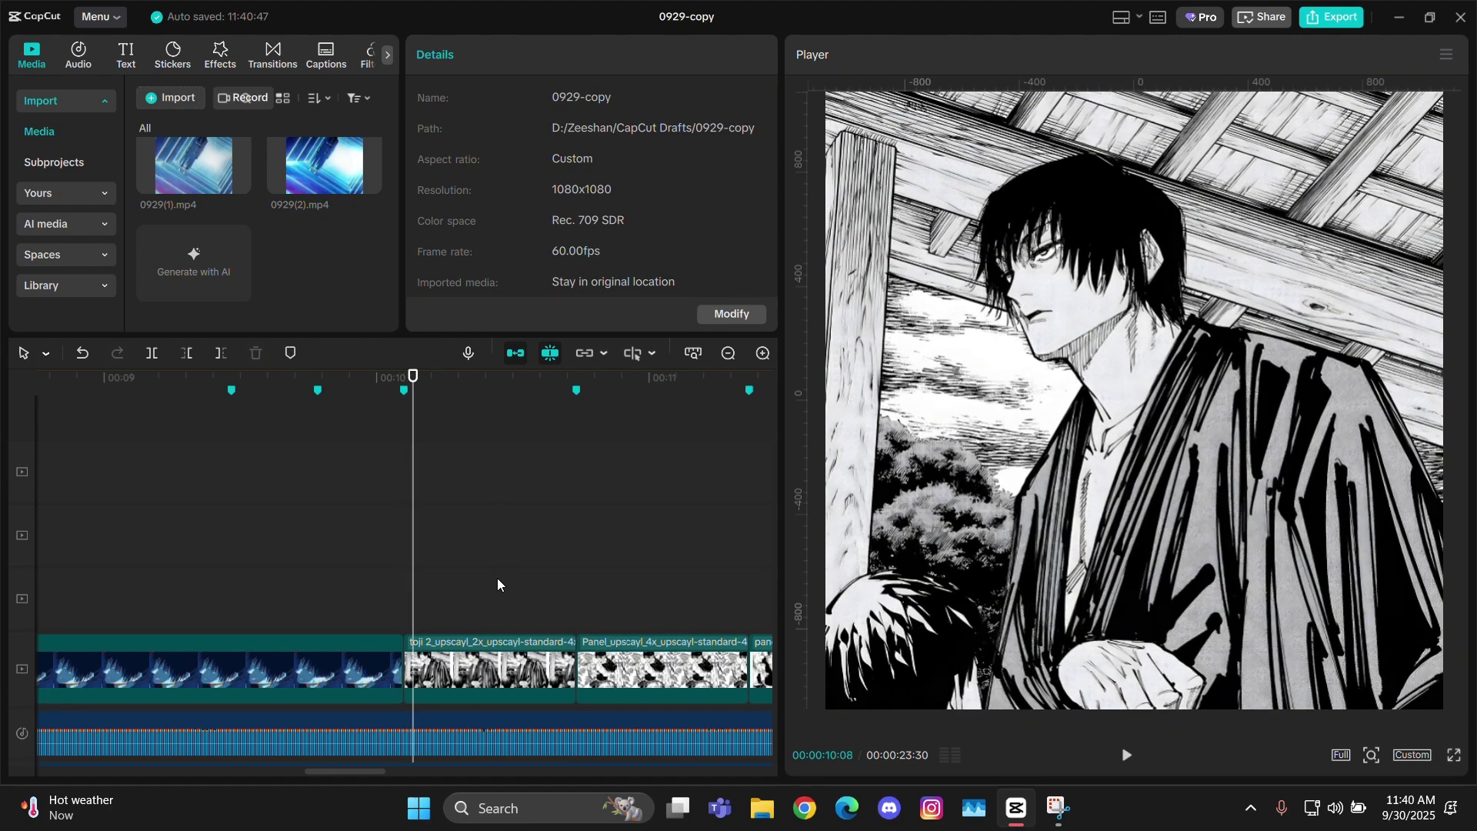
click(493, 668)
key(Left)
key(Right)
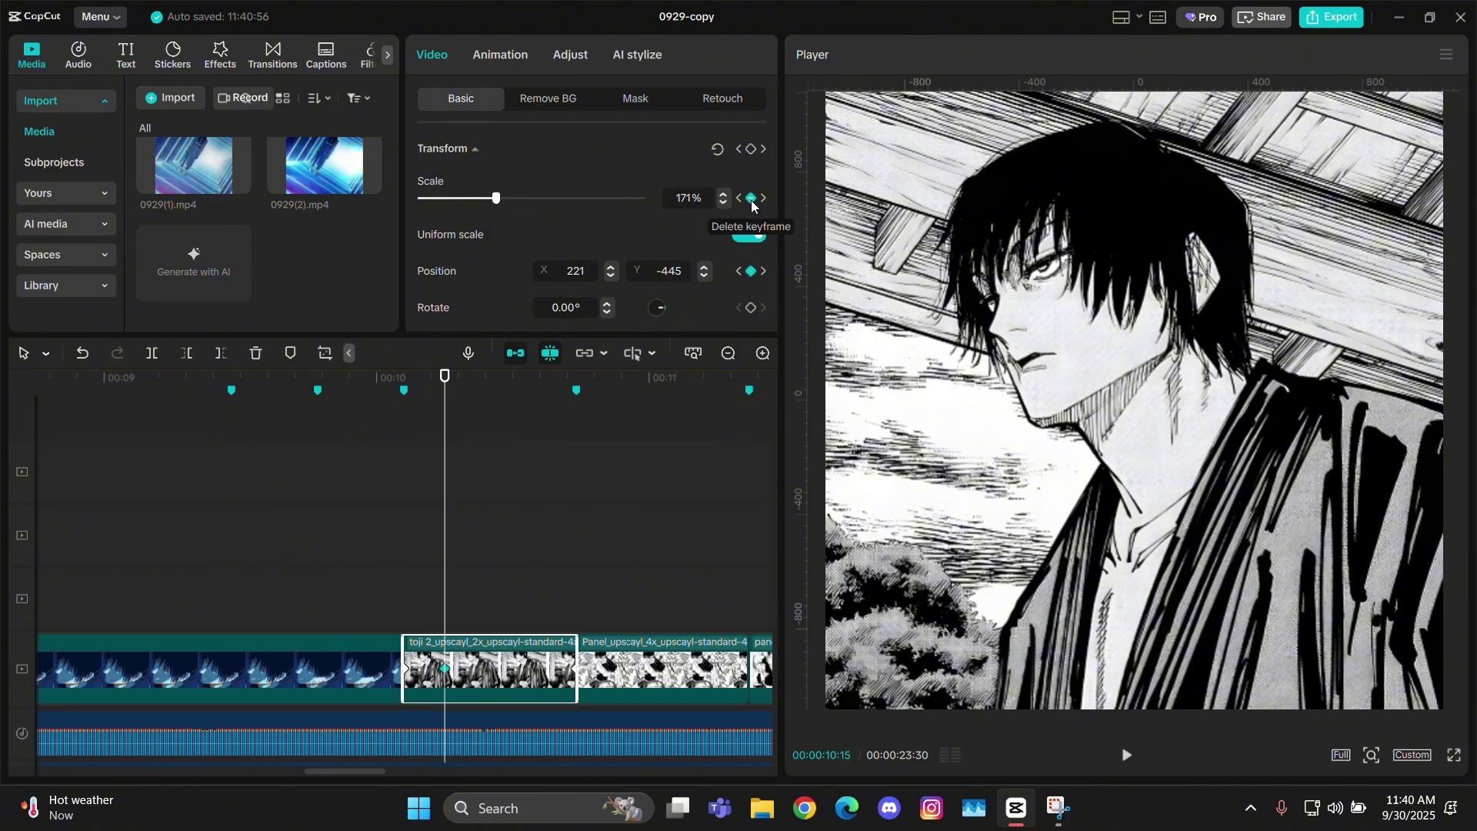
drag(444, 669, 512, 670)
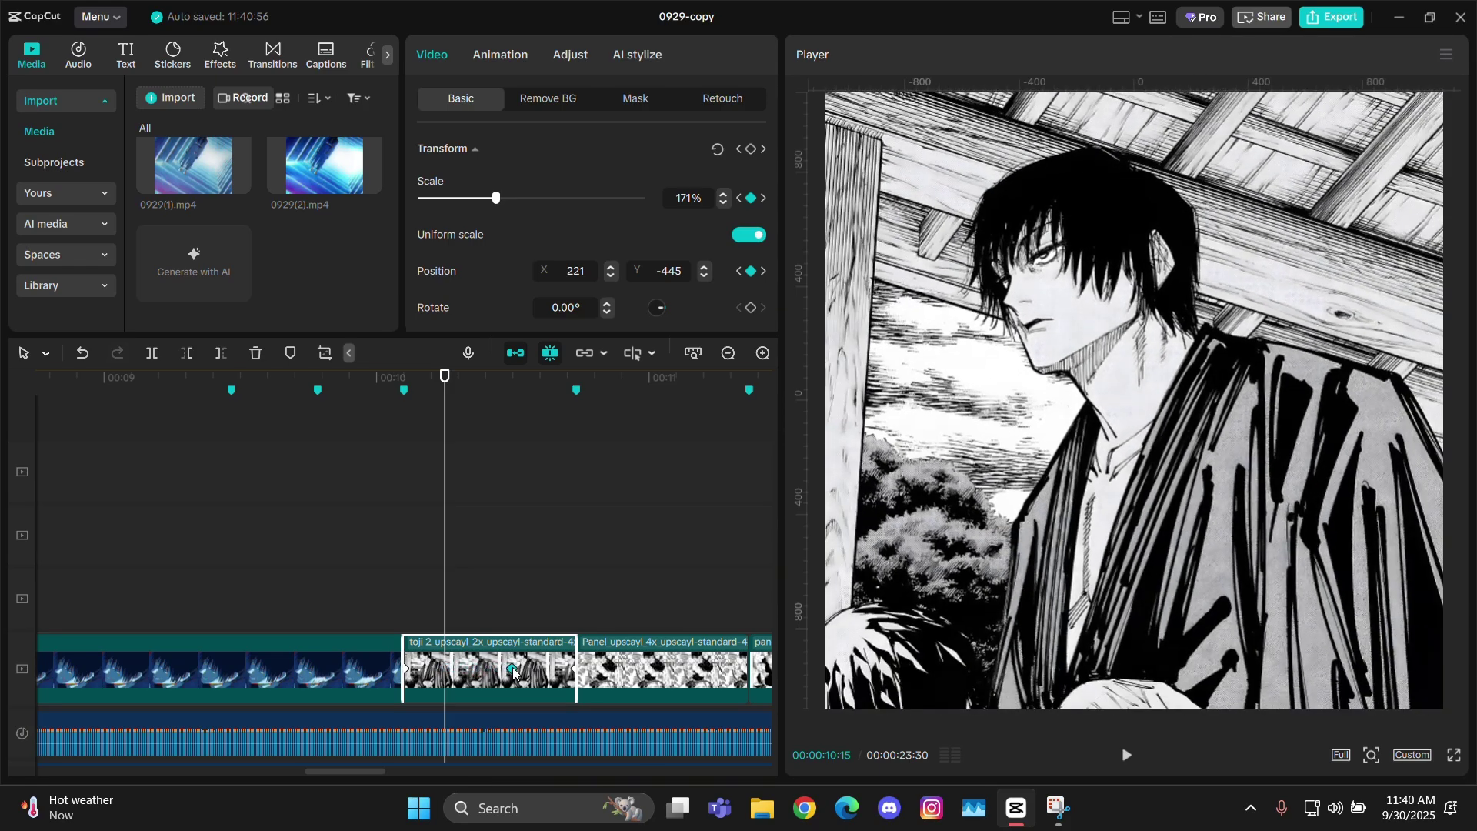
Step: Step frame by frame between the clip's end and its middle keyframe to examine the zoom's timing
key(Down)
key(Left)
key(Left)
key(Left)
key(Left)
key(Left)
key(Left)
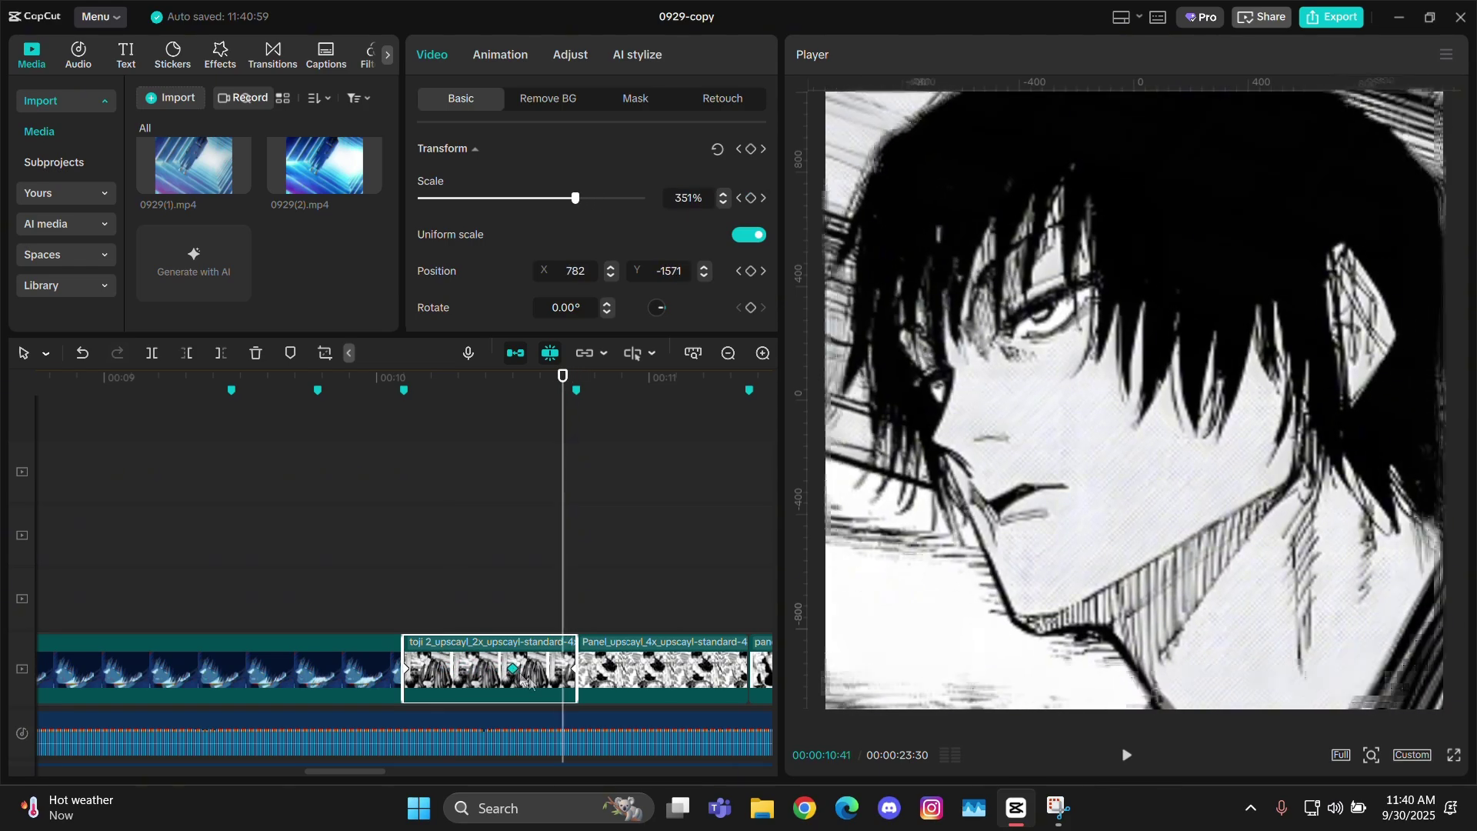
key(Left)
key(Left)
key(Left)
key(Left)
key(Left)
key(Left)
key(Left)
key(Left)
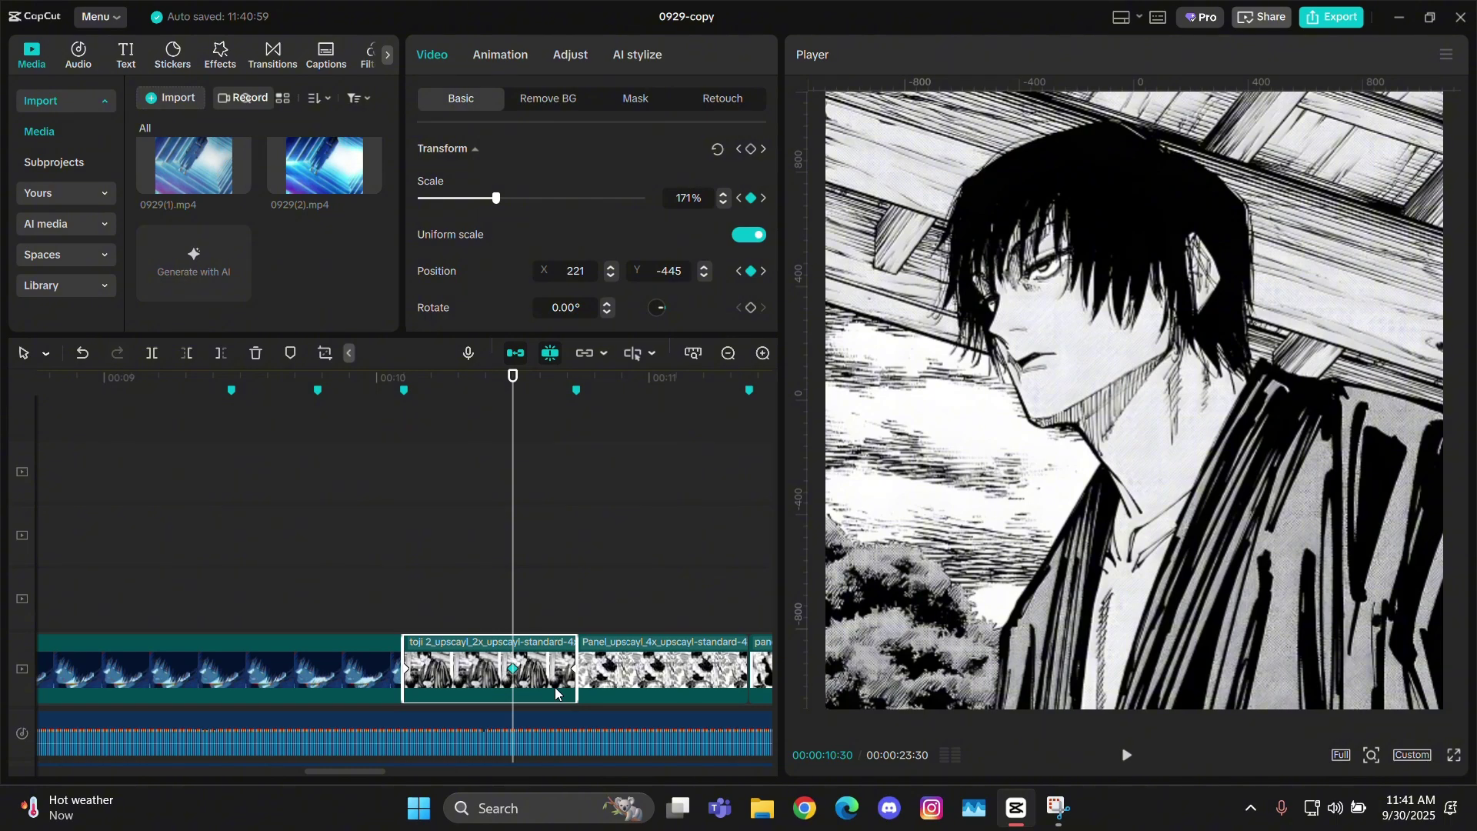
mouse_move(512, 454)
mouse_down()
mouse_move(497, 436)
mouse_move(487, 465)
mouse_up()
click(537, 663)
key(Right)
key(Right)
key(Right)
key(Right)
key(Right)
key(Right)
key(Right)
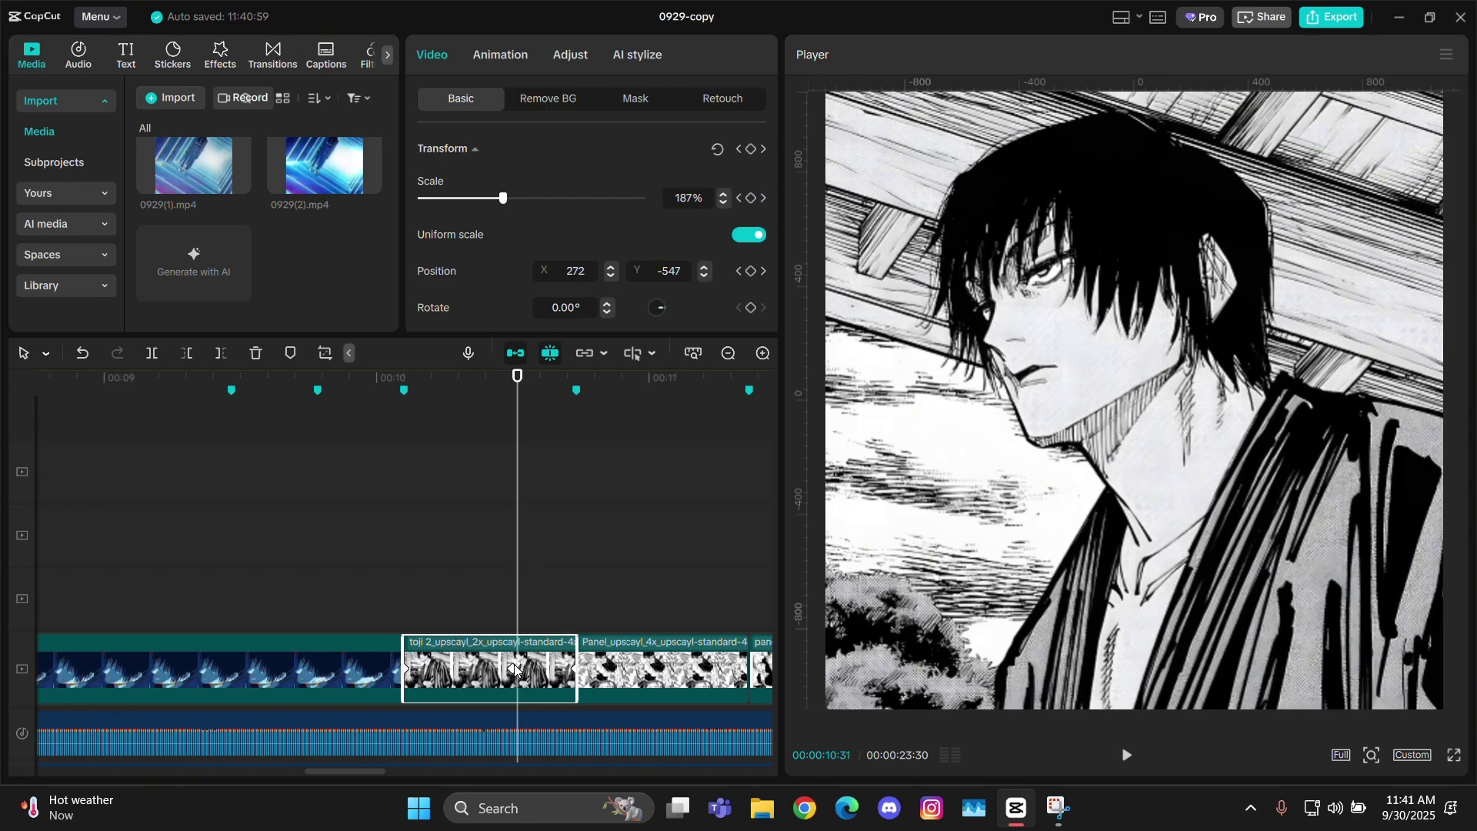
Step: Show the toji 2 clip's keyframe graph, apply a smooth curve to the middle scale keyframe, and extend its outgoing handle almost to the end keyframe
key(alt+k)
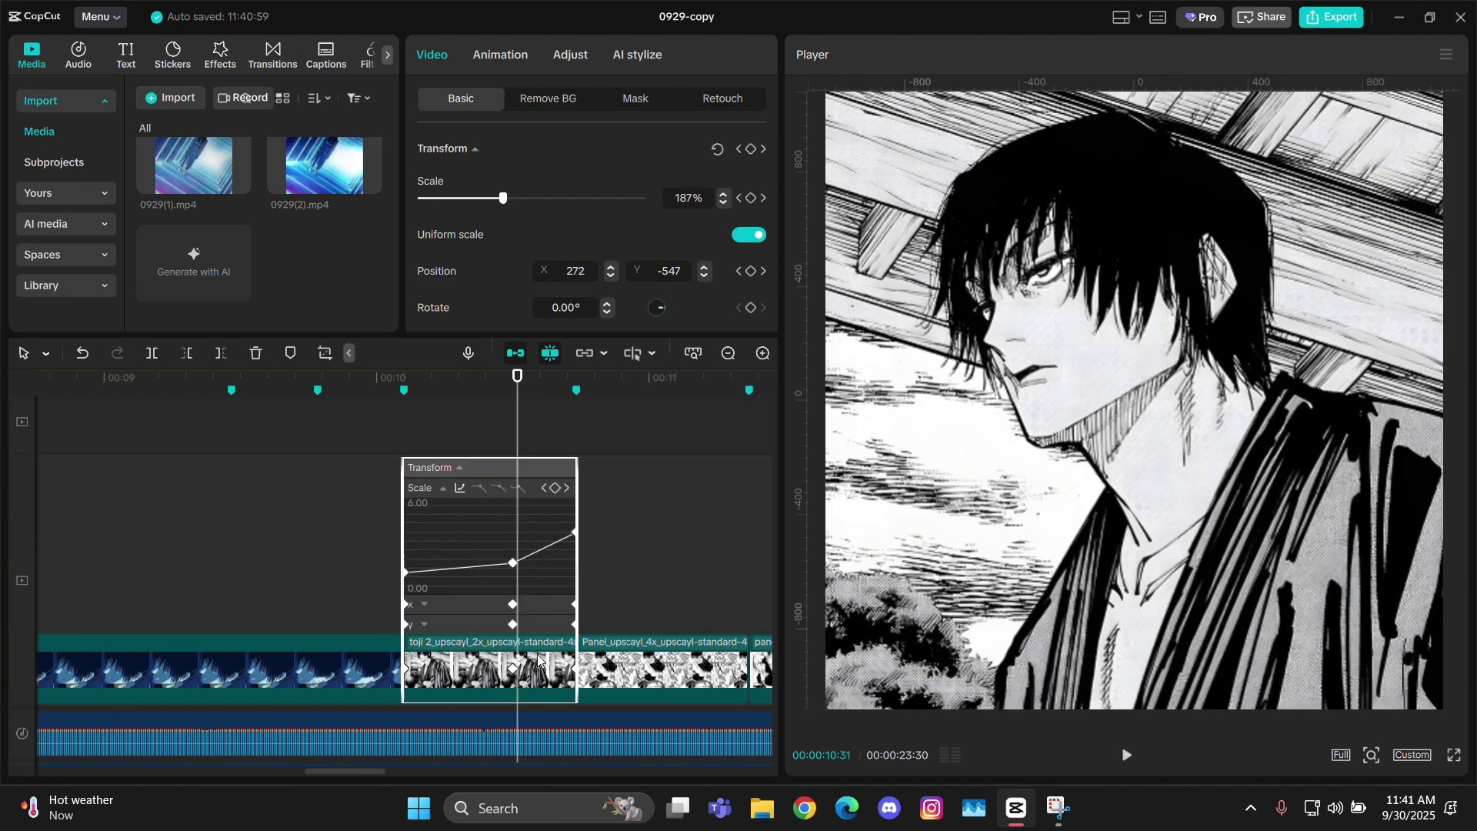
scroll(550, 602, up, 3)
scroll(550, 602, down, 1)
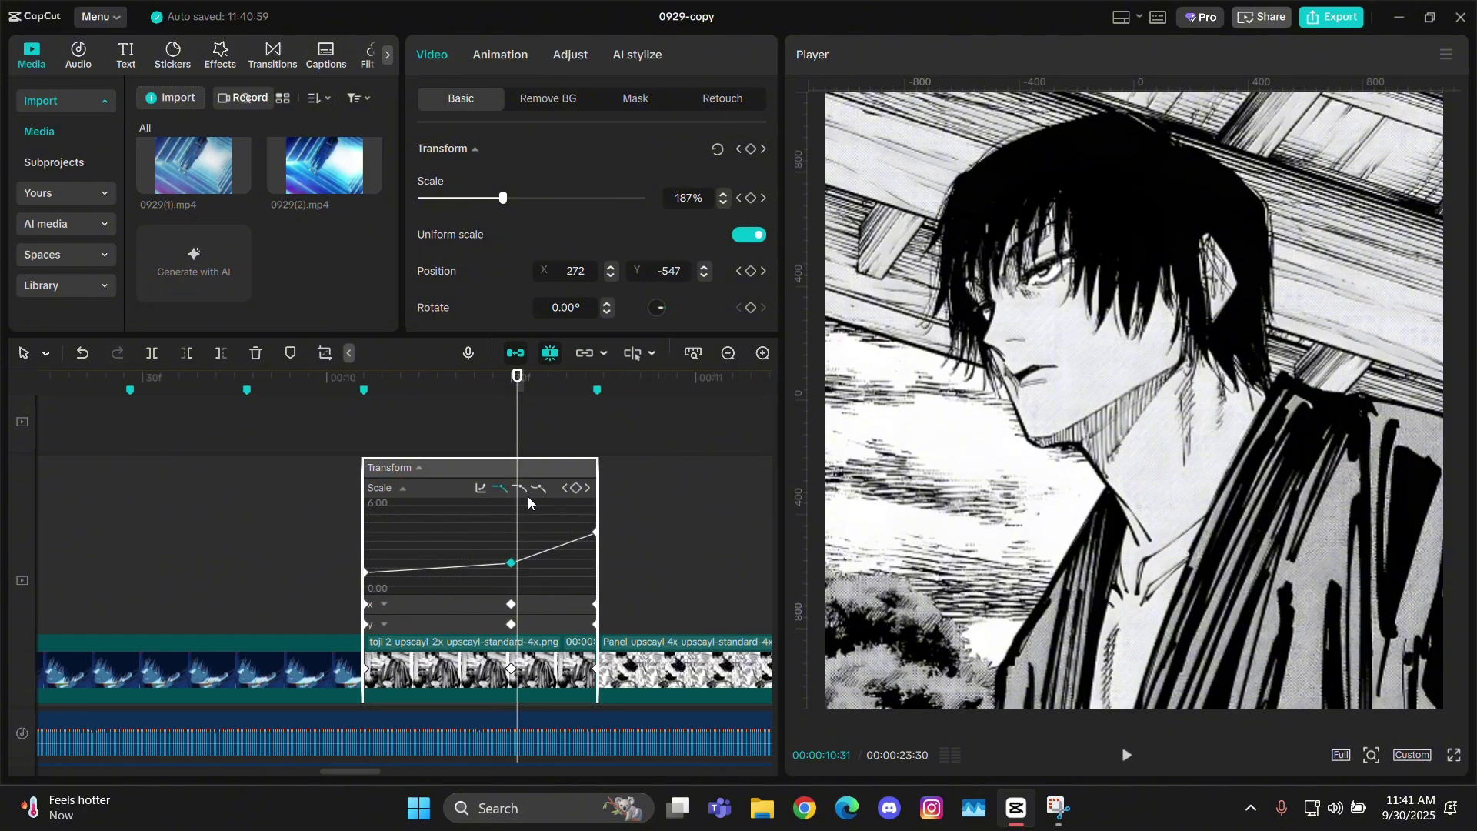
click(520, 488)
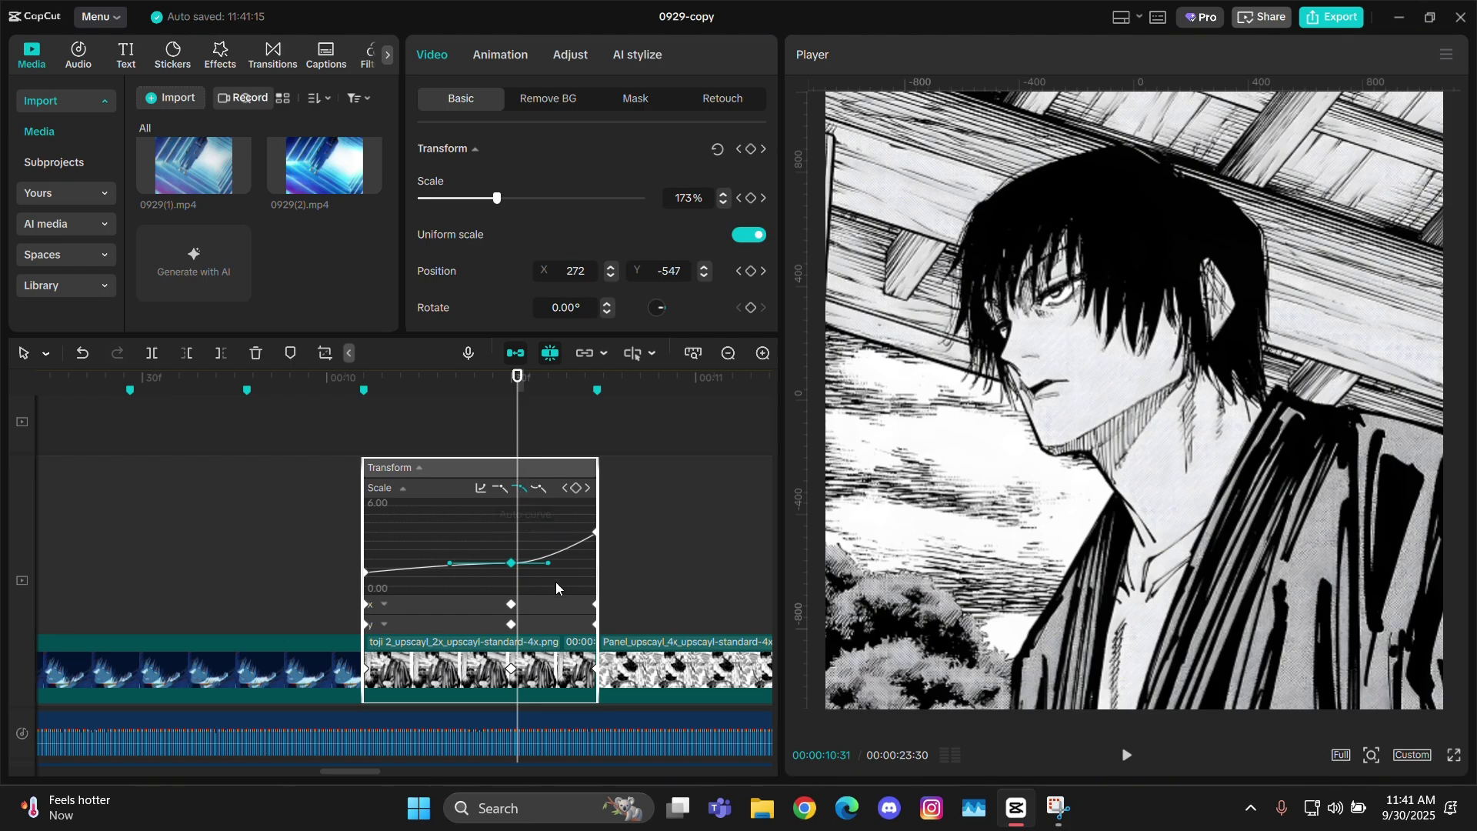
drag(548, 558, 576, 569)
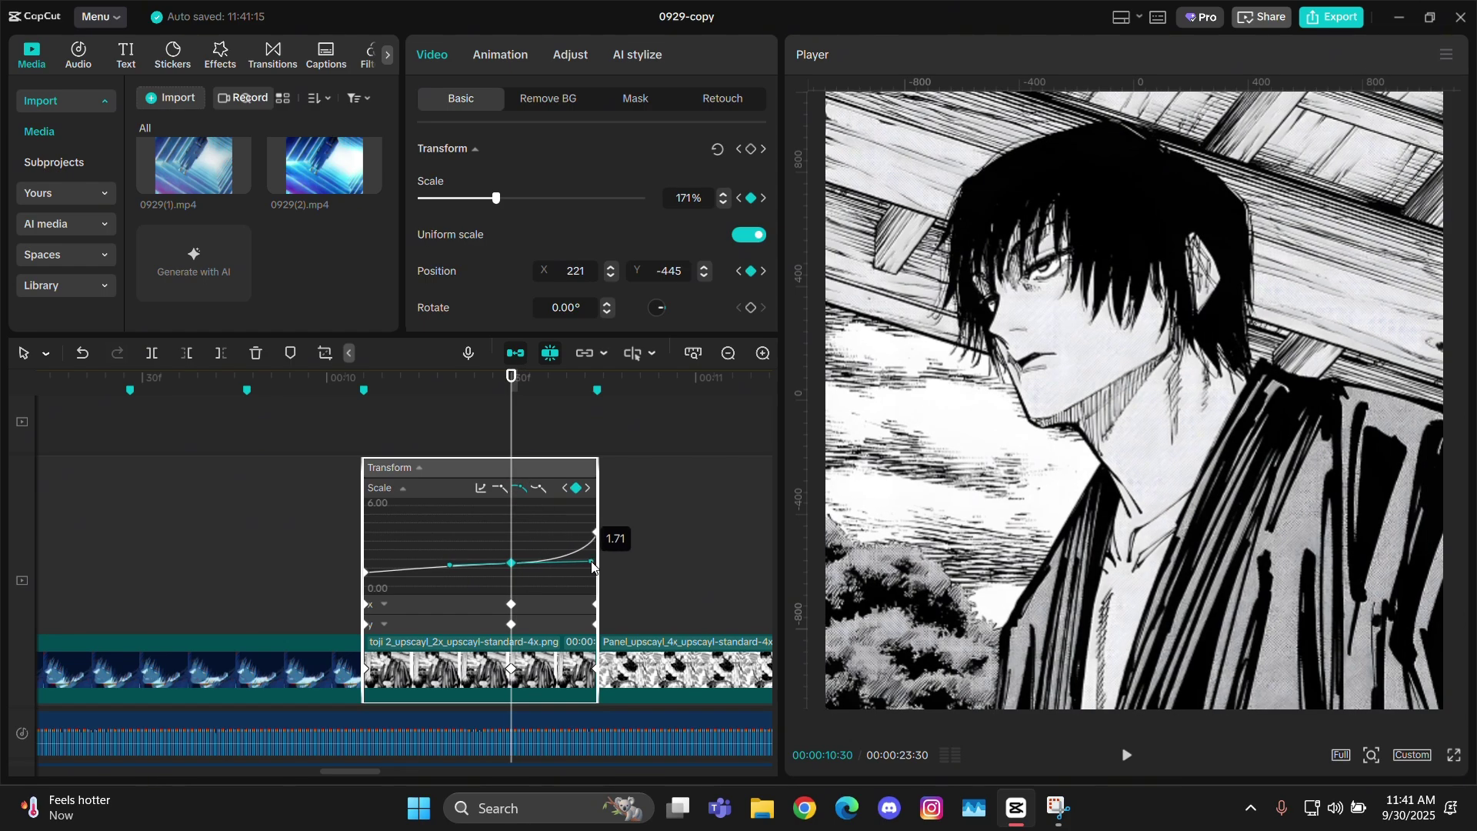
Step: Extend the middle scale keyframe's incoming handle back to about 00:00:10:10, near the clip's start keyframe
key(Up)
key(Right)
key(Right)
key(Right)
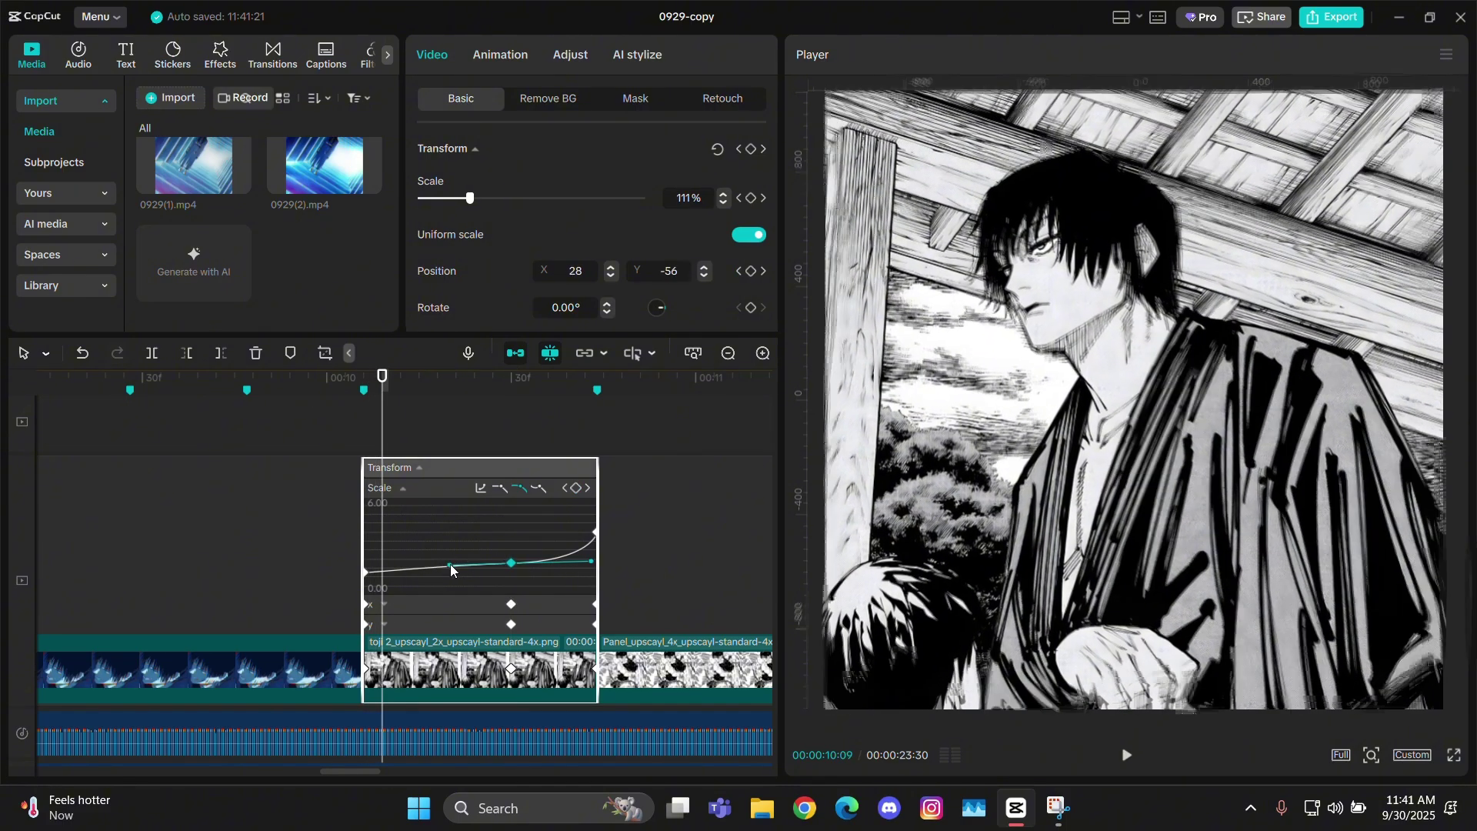
click(387, 568)
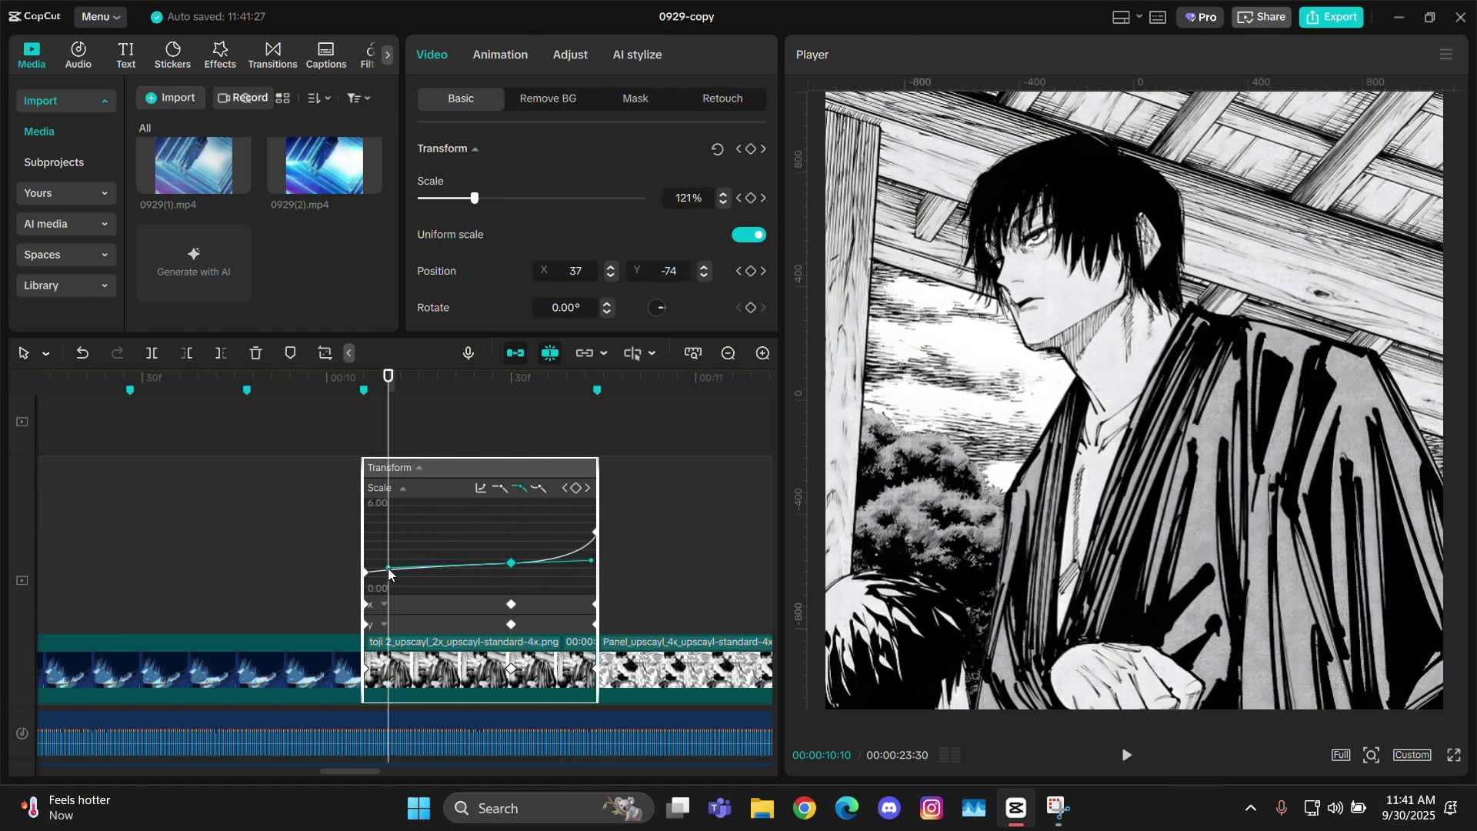
Step: Expand the X and Y position graphs, apply a smooth curve to the middle Y keyframe, and extend its outgoing handle toward the end keyframe
scroll(498, 580, down, 3)
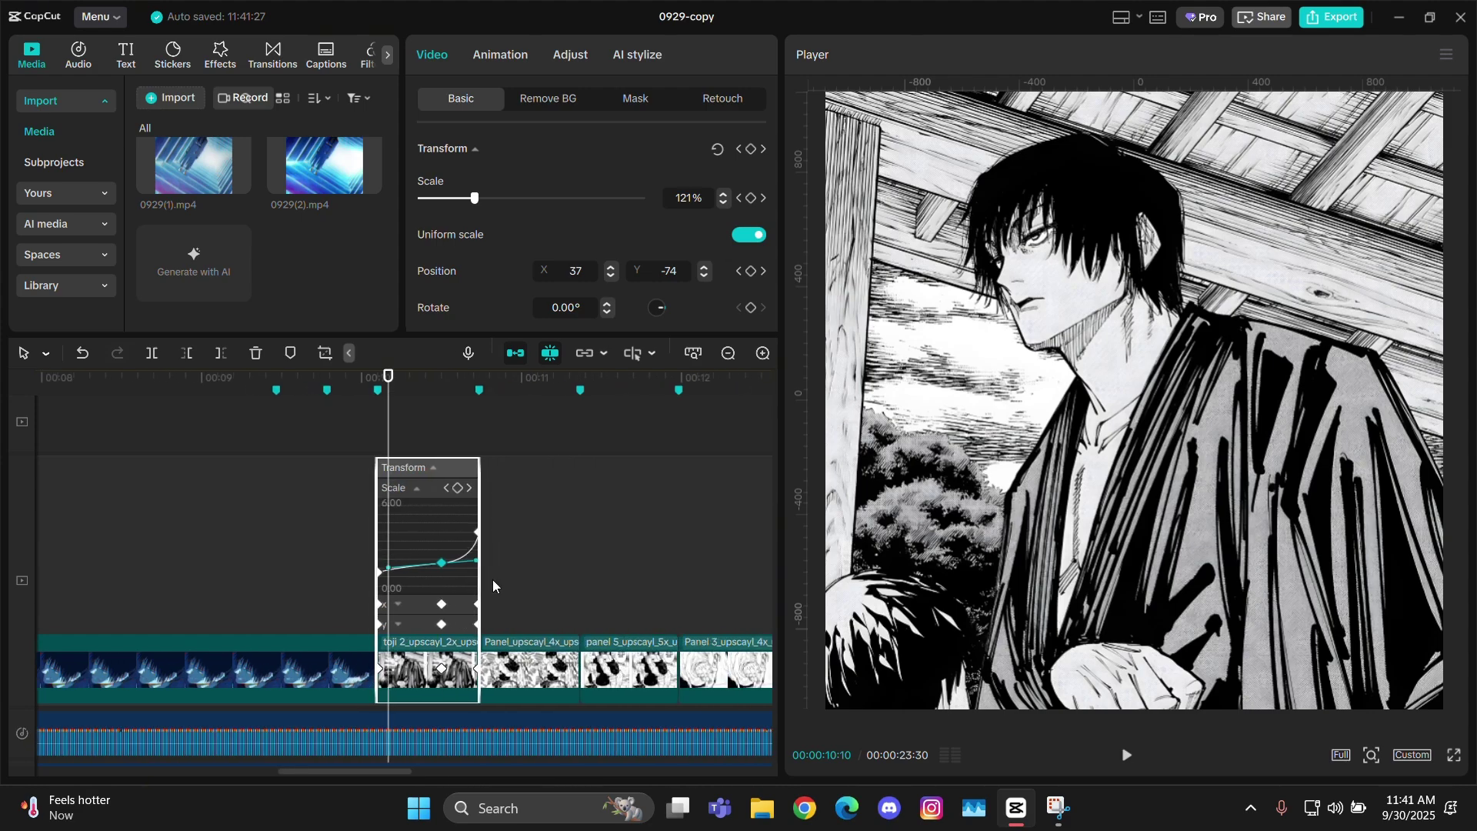
scroll(491, 578, up, 4)
click(578, 605)
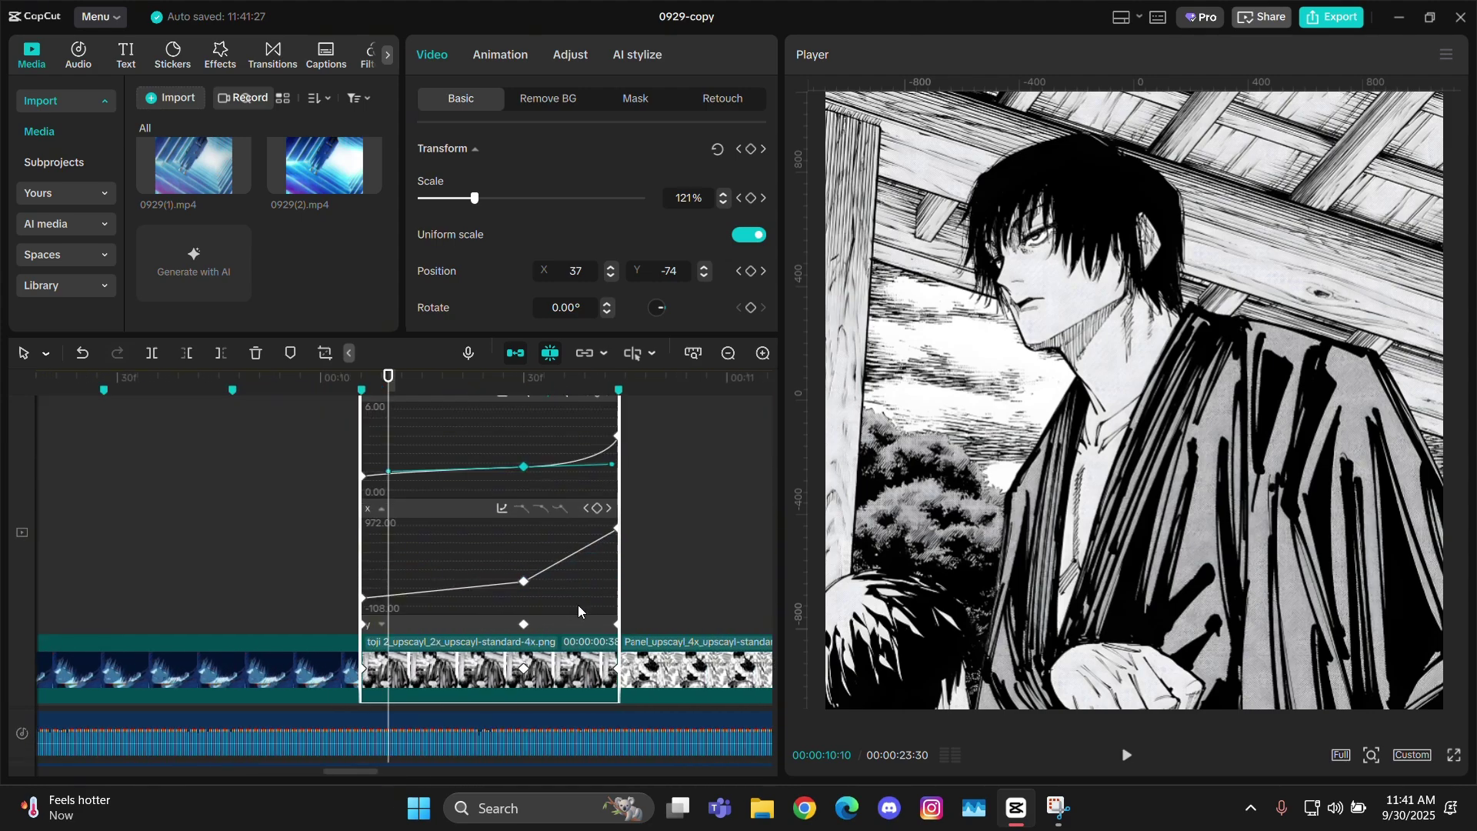
click(561, 628)
drag(563, 629, 496, 504)
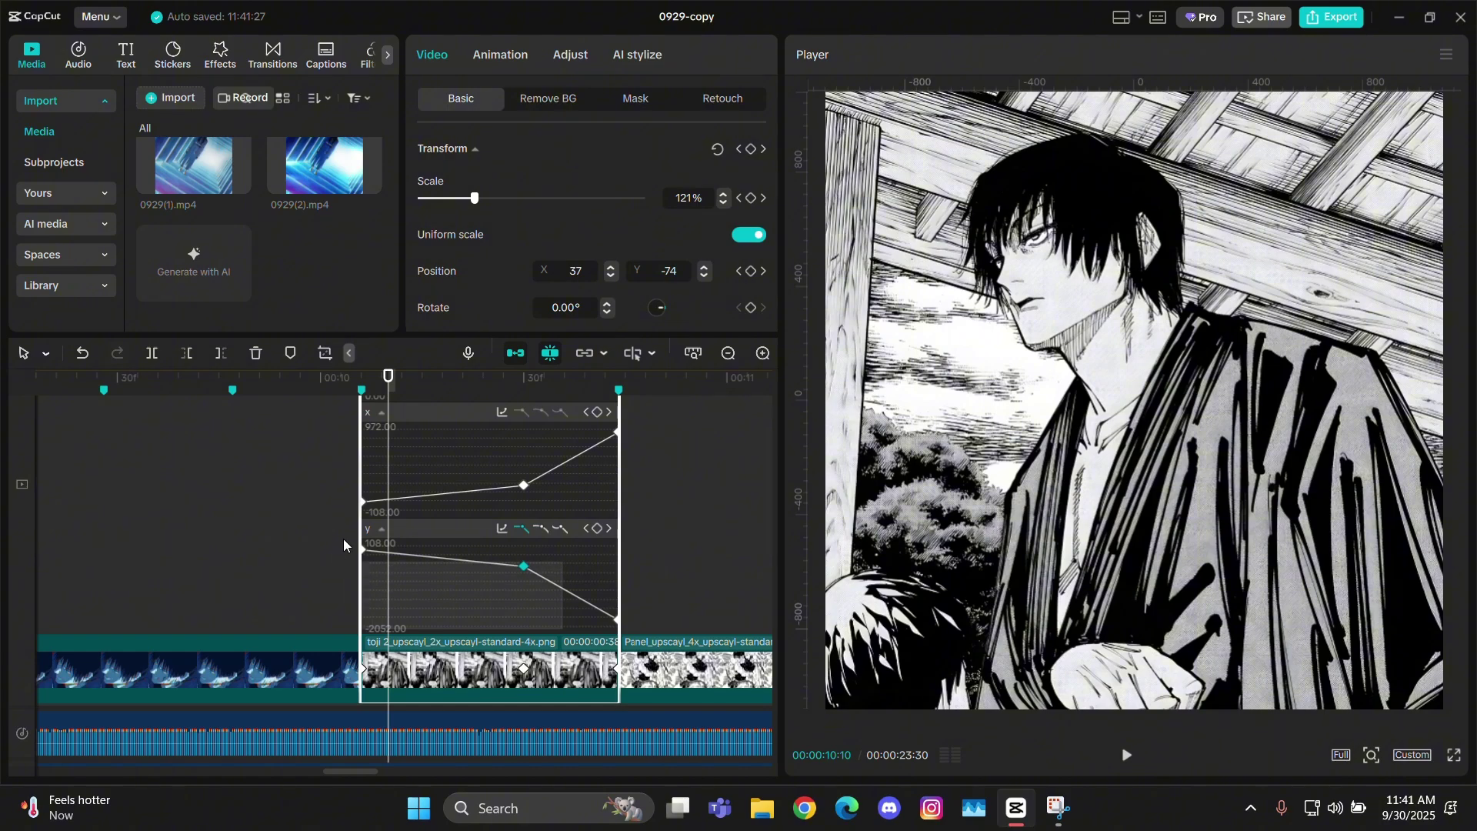
click(543, 529)
drag(568, 573, 613, 570)
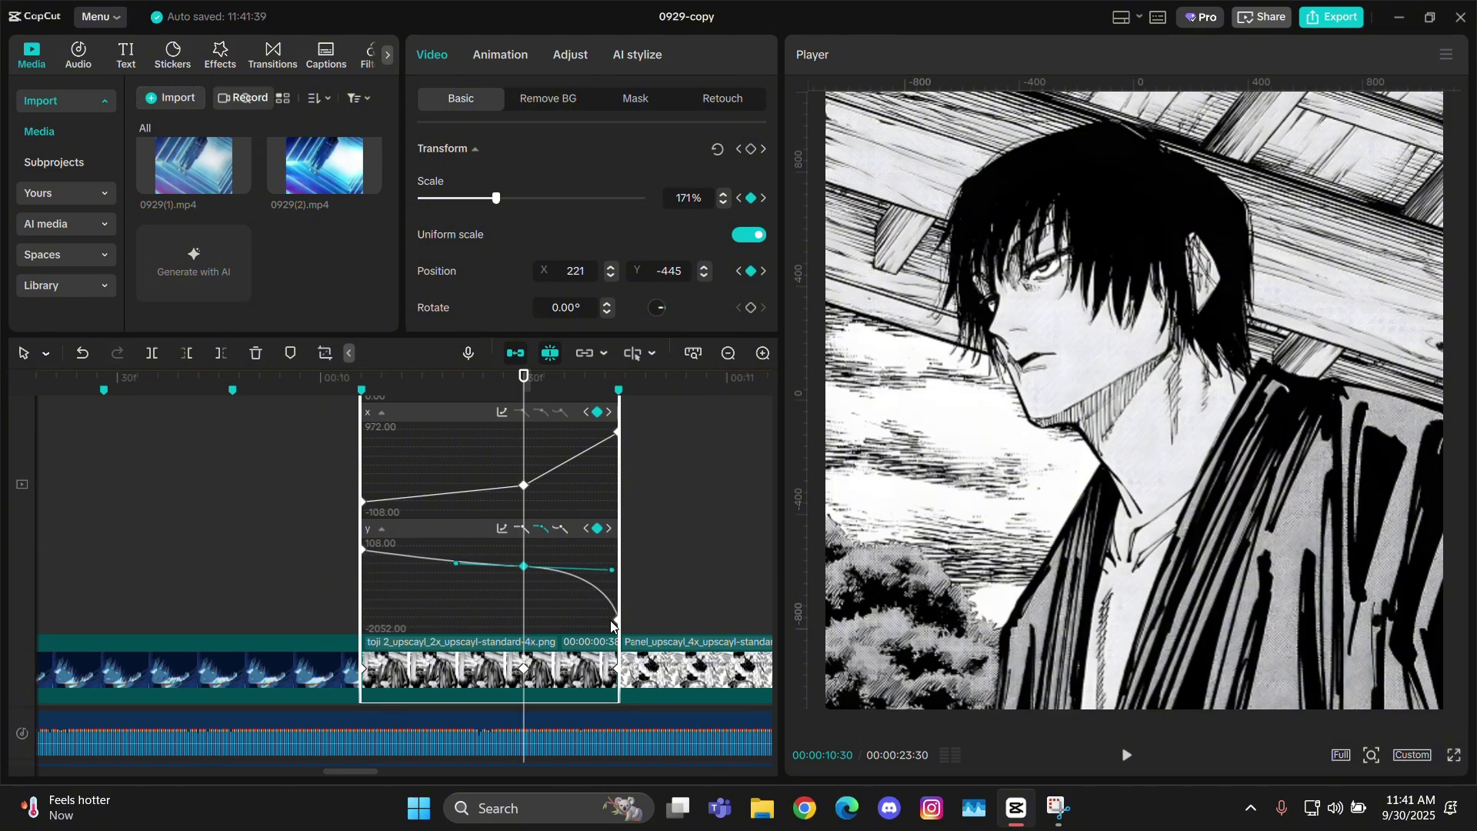
Step: Extend the middle Y position keyframe's incoming handle back to about 00:00:10:10, near the start keyframe
key(Up)
key(space)
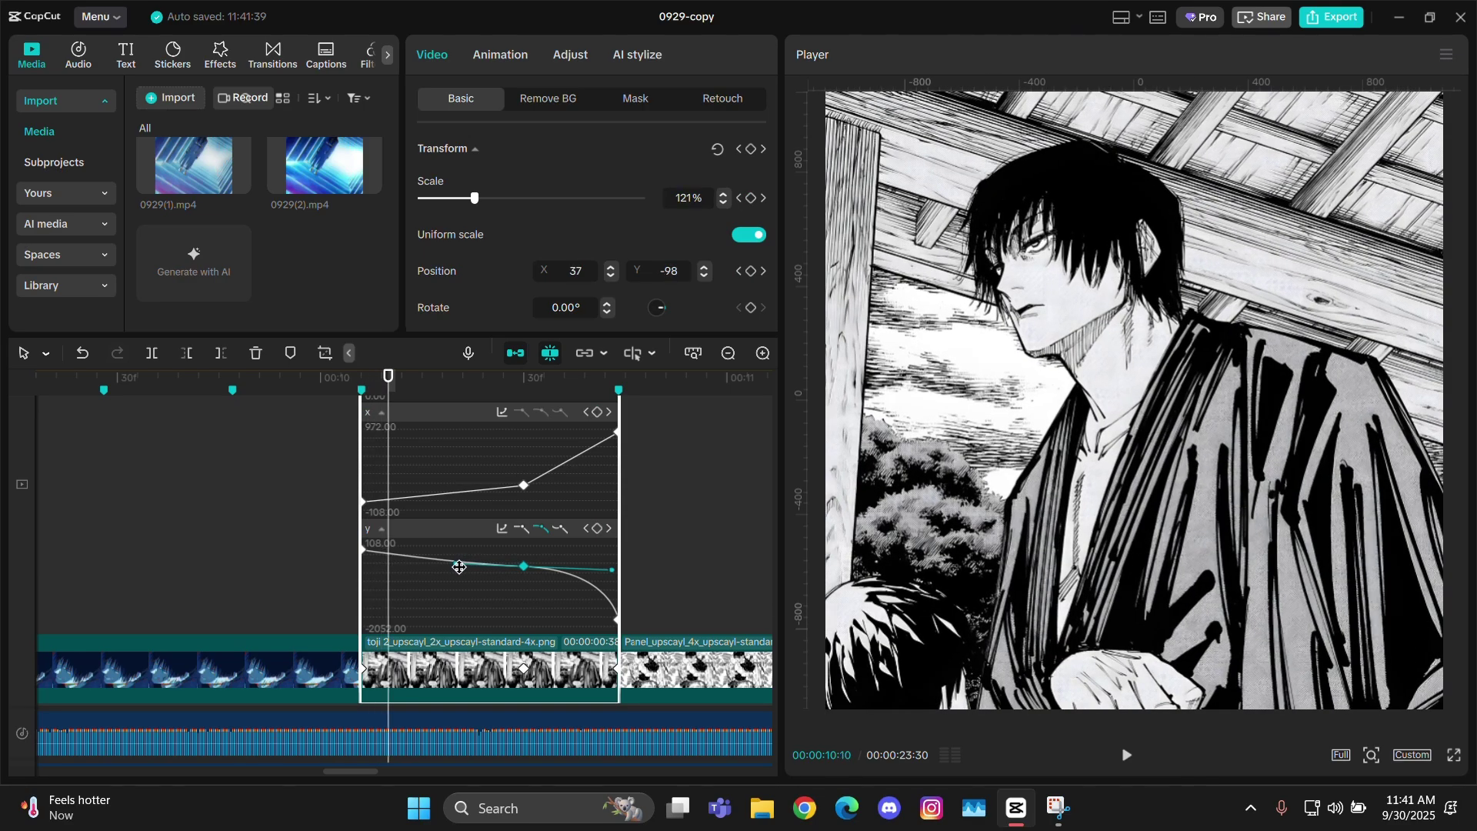
drag(455, 563, 395, 571)
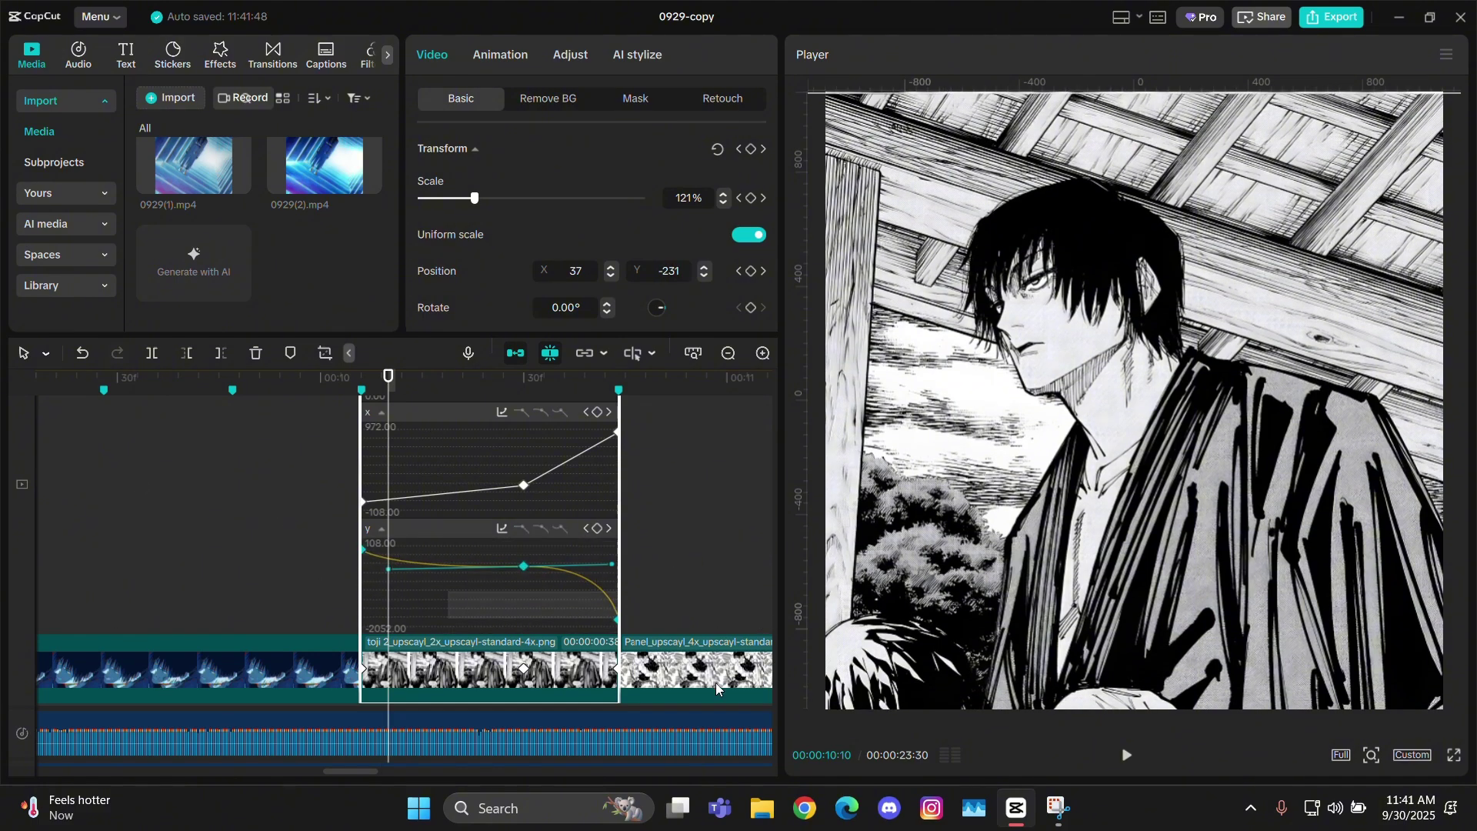
Step: Apply a smooth curve to the middle and start X position keyframes, extending the middle keyframe's outgoing handle almost to the end keyframe
click(382, 529)
click(523, 582)
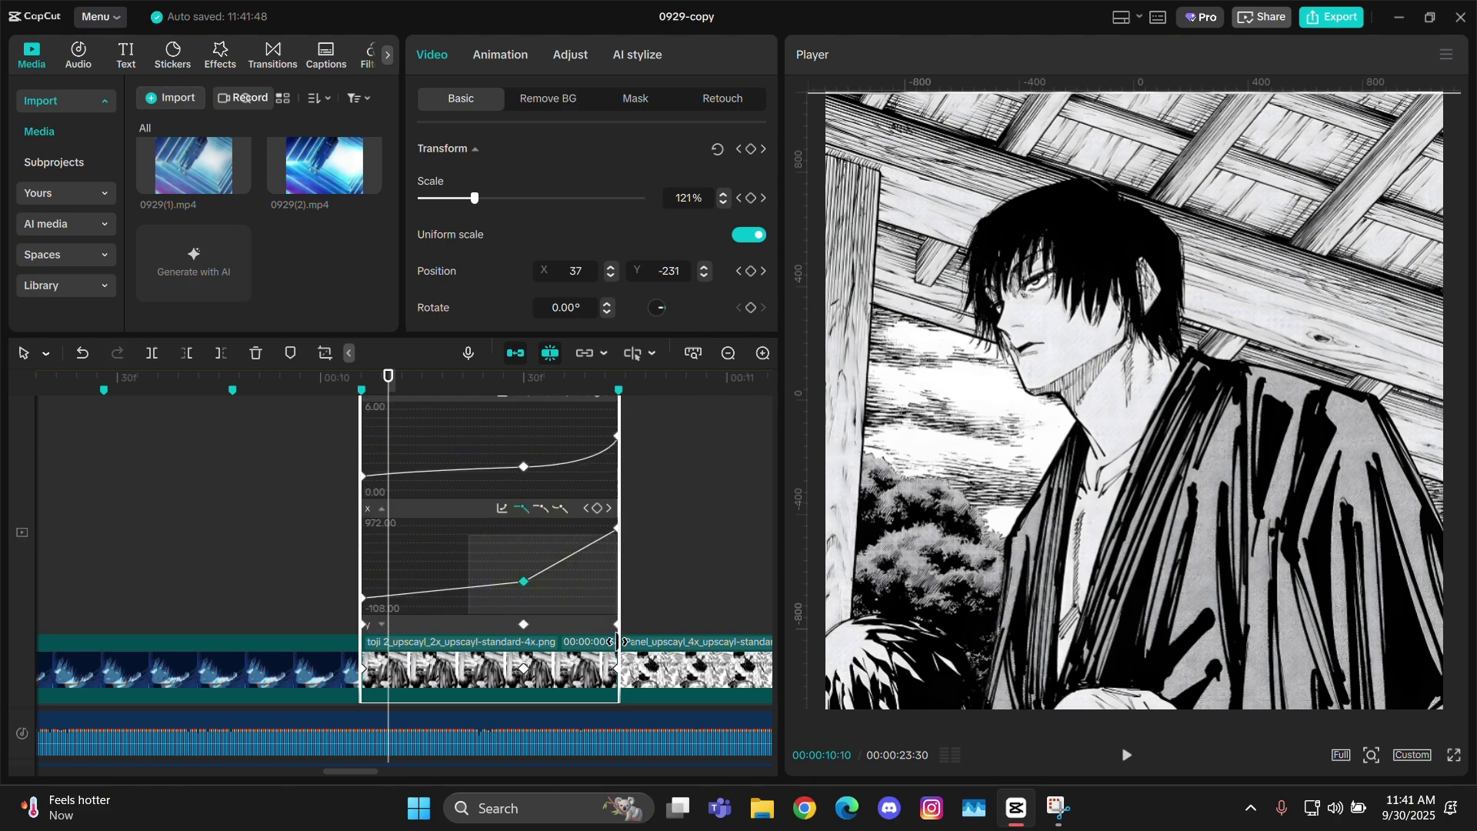
click(543, 509)
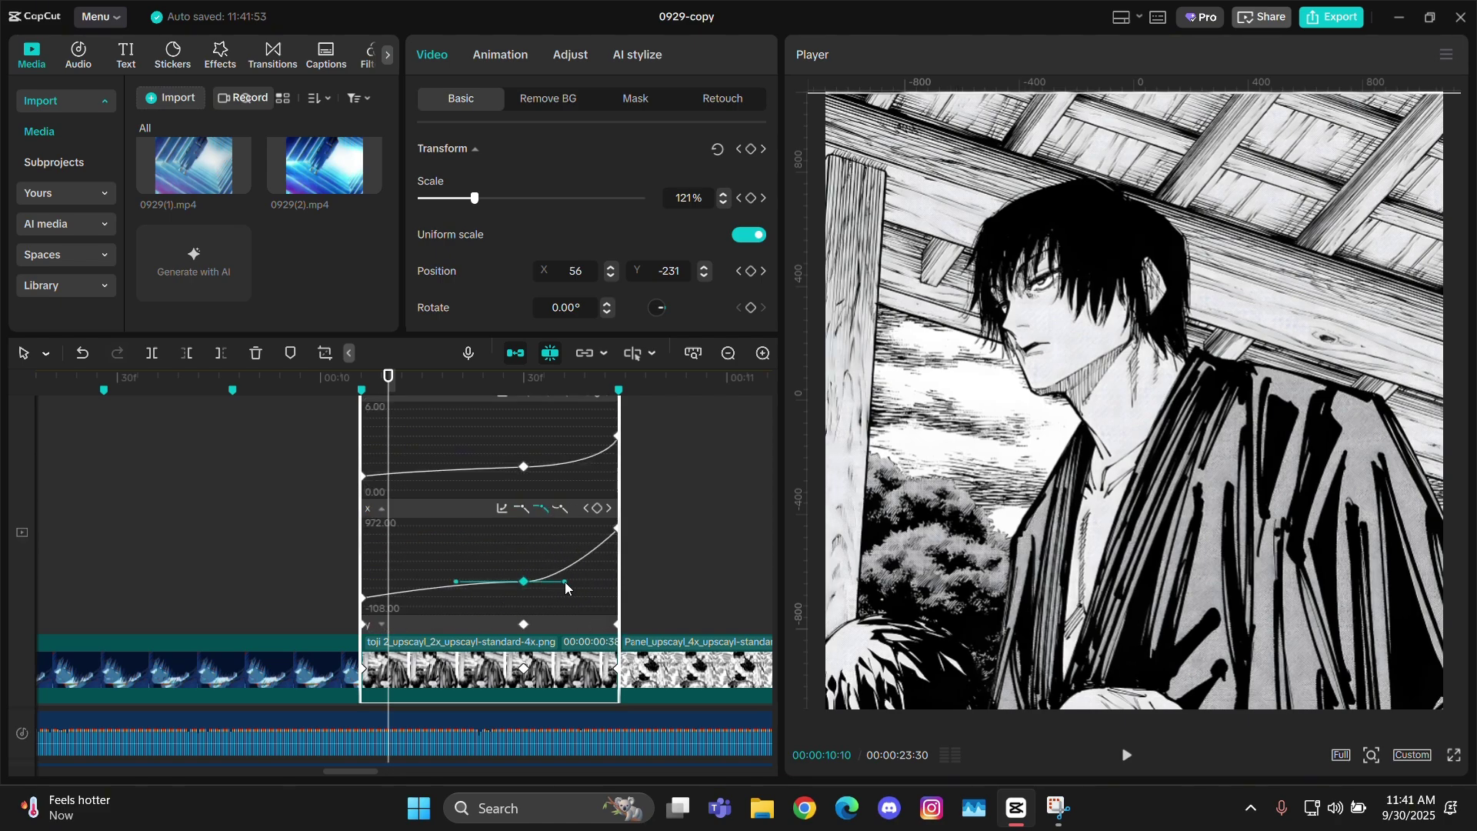
drag(566, 583, 615, 583)
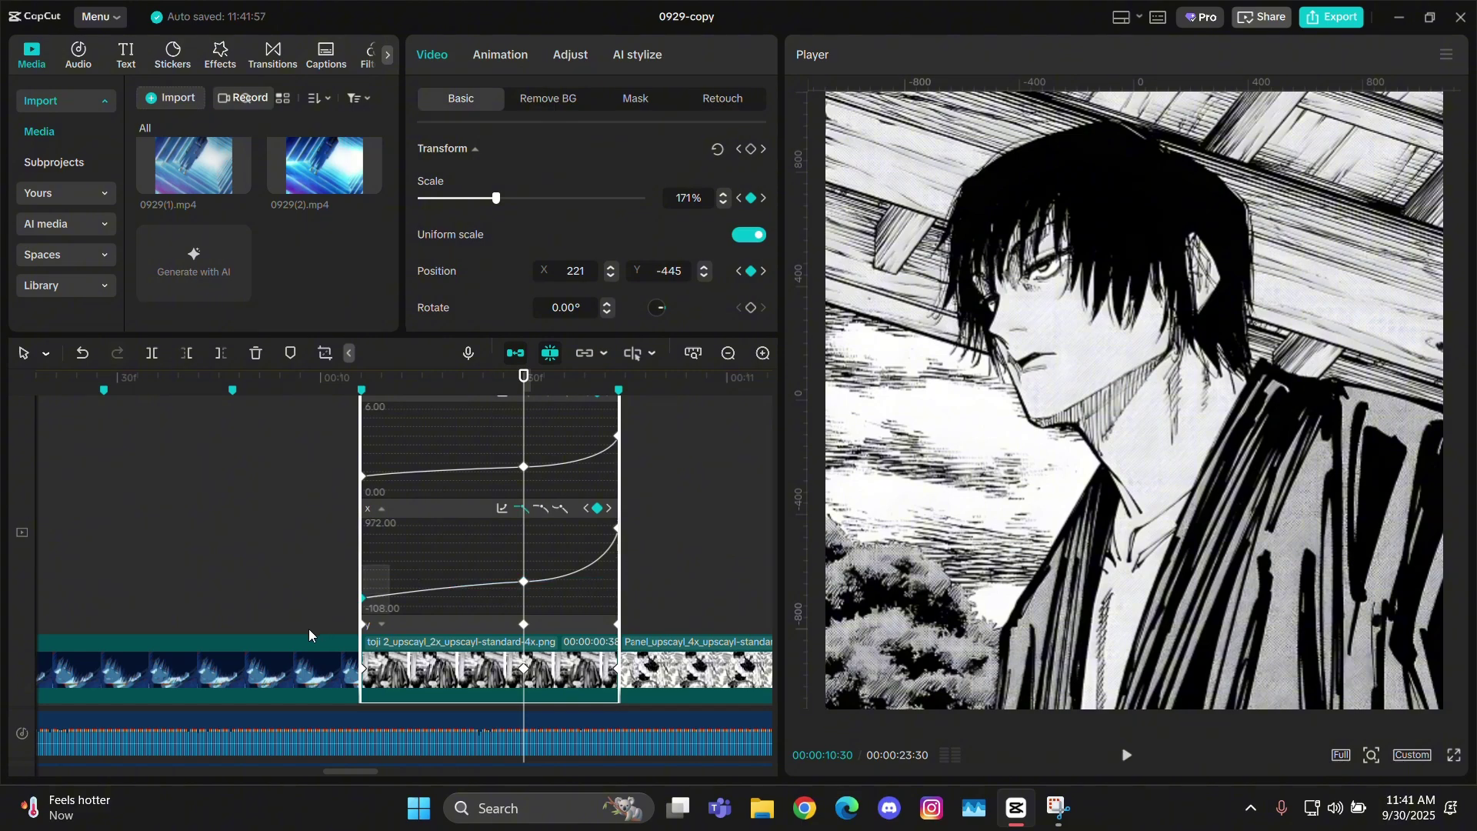
drag(448, 596, 448, 595)
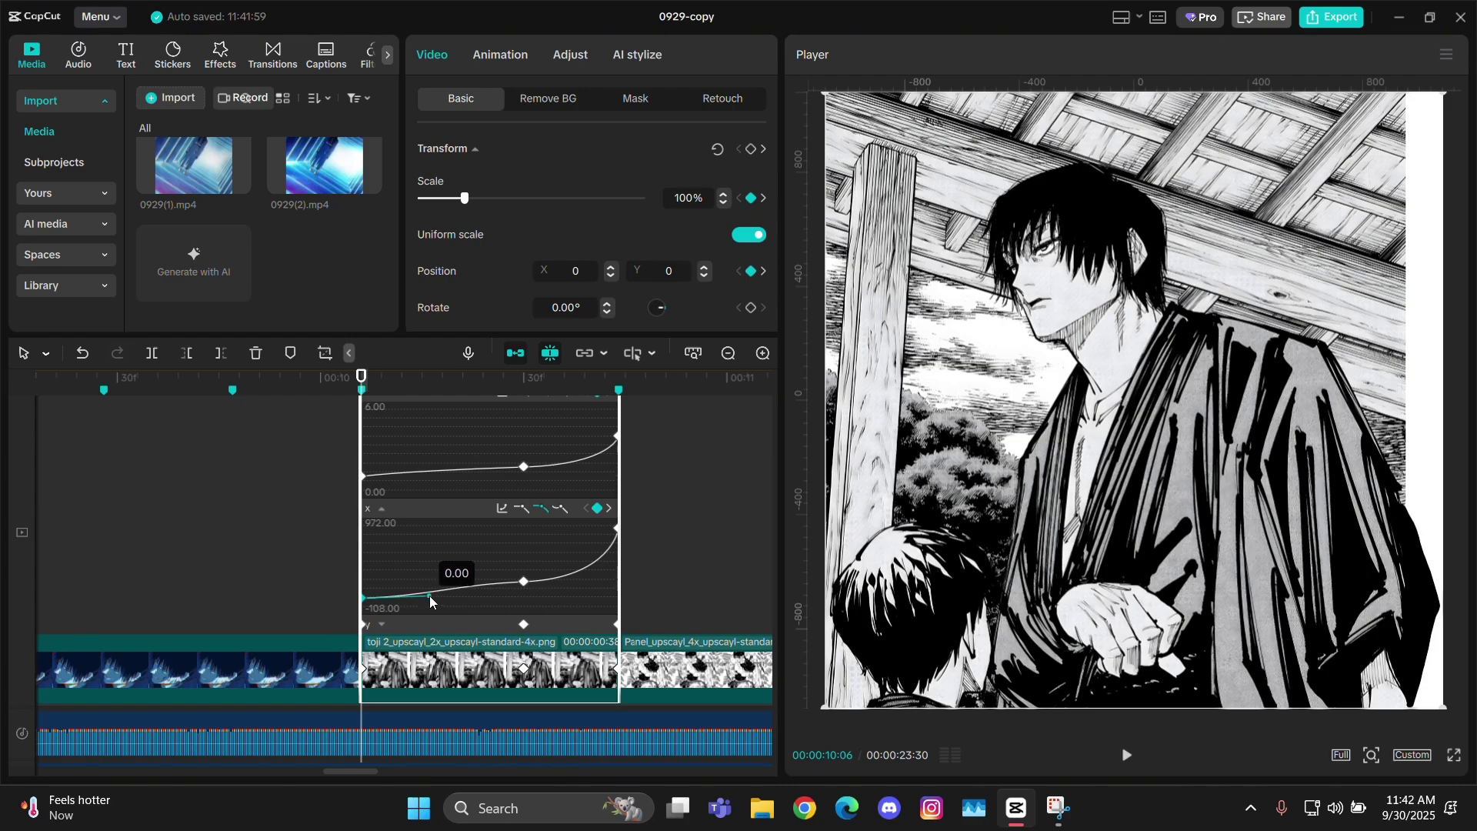
Step: Play back the toji 2 clip's zoom repeatedly, including the transition from the previous clip, to check its motion
key(space)
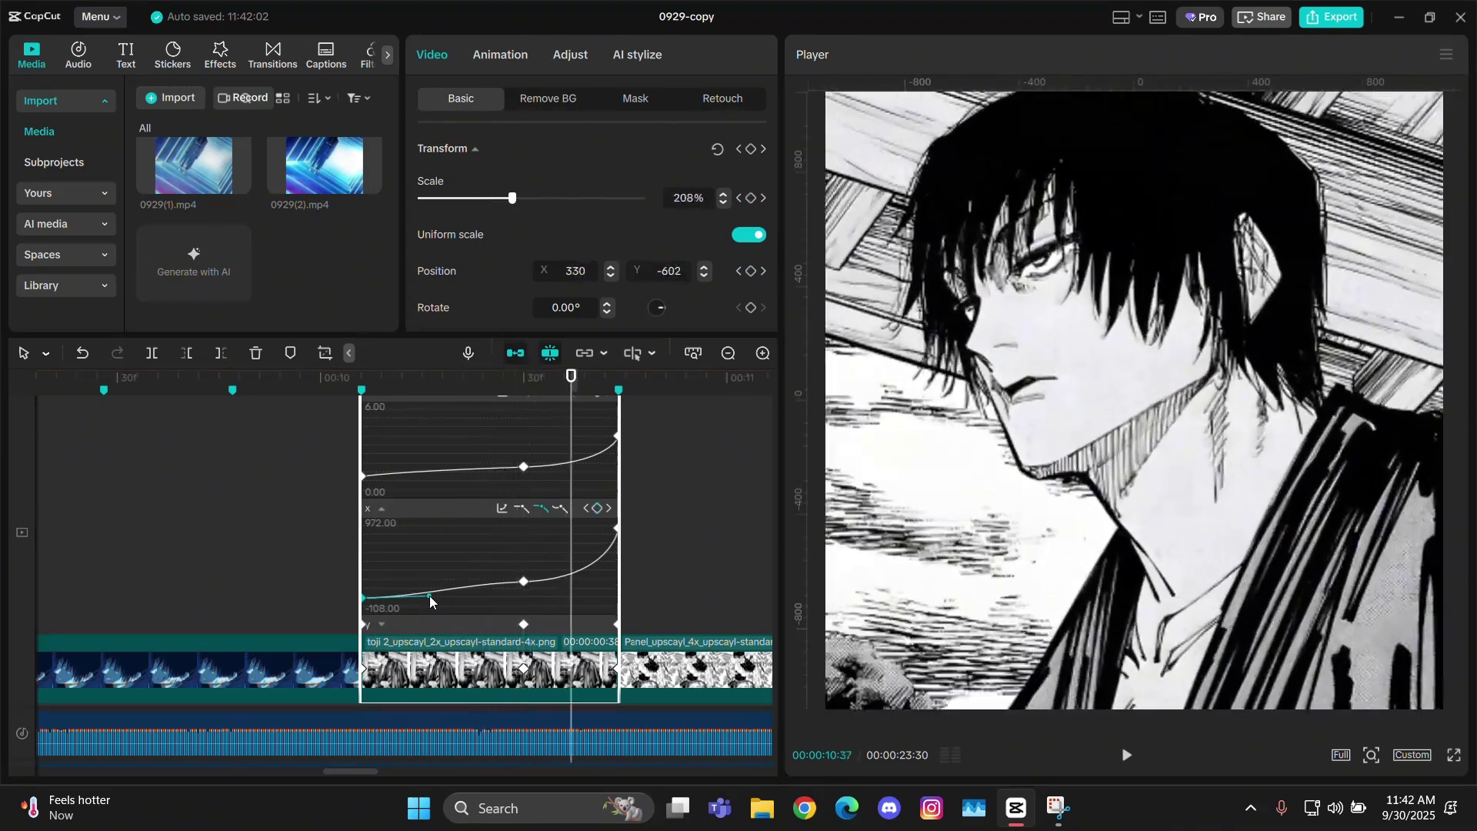
click(159, 537)
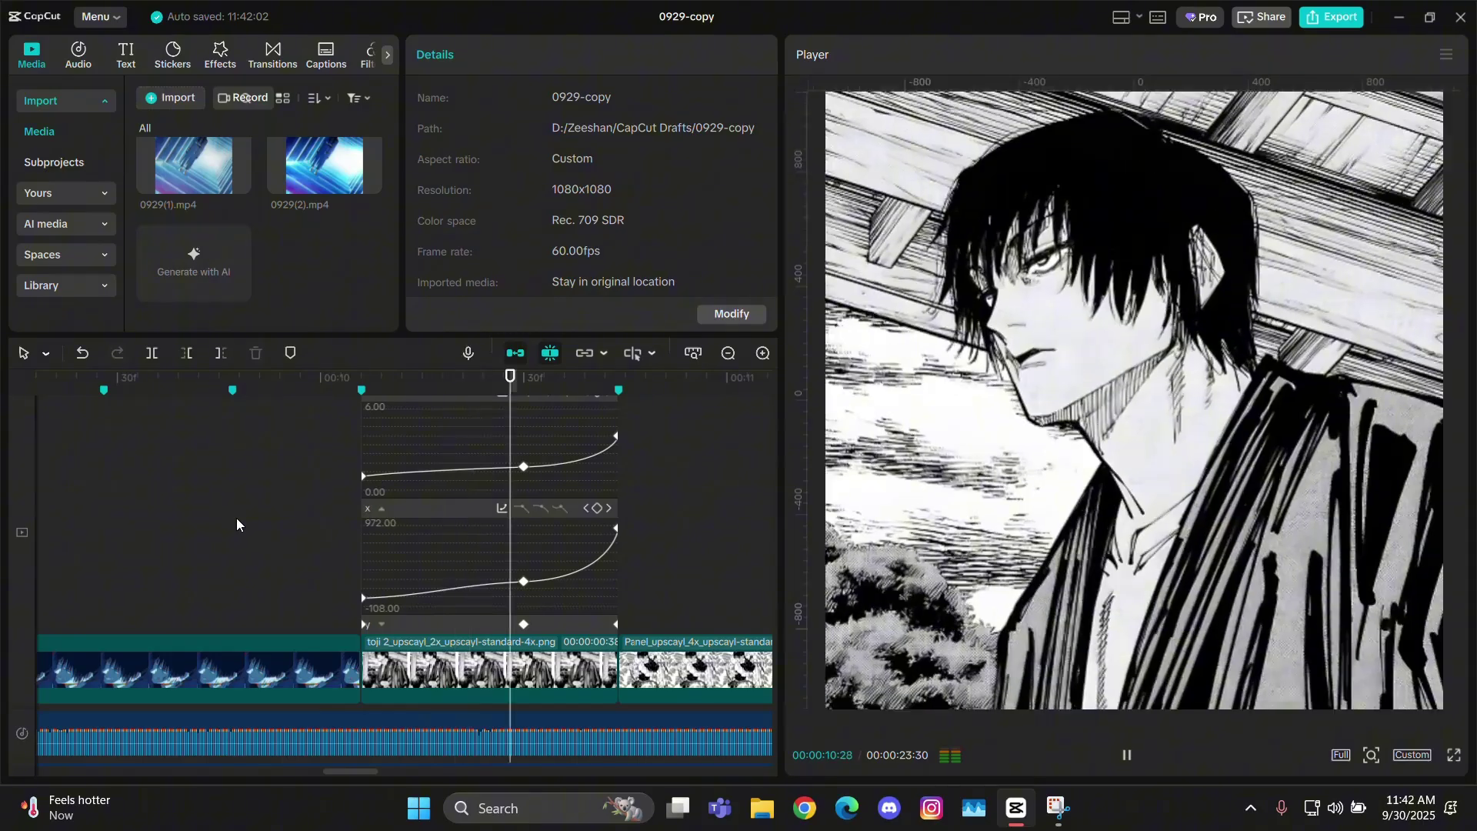
click(237, 518)
click(237, 519)
click(237, 519)
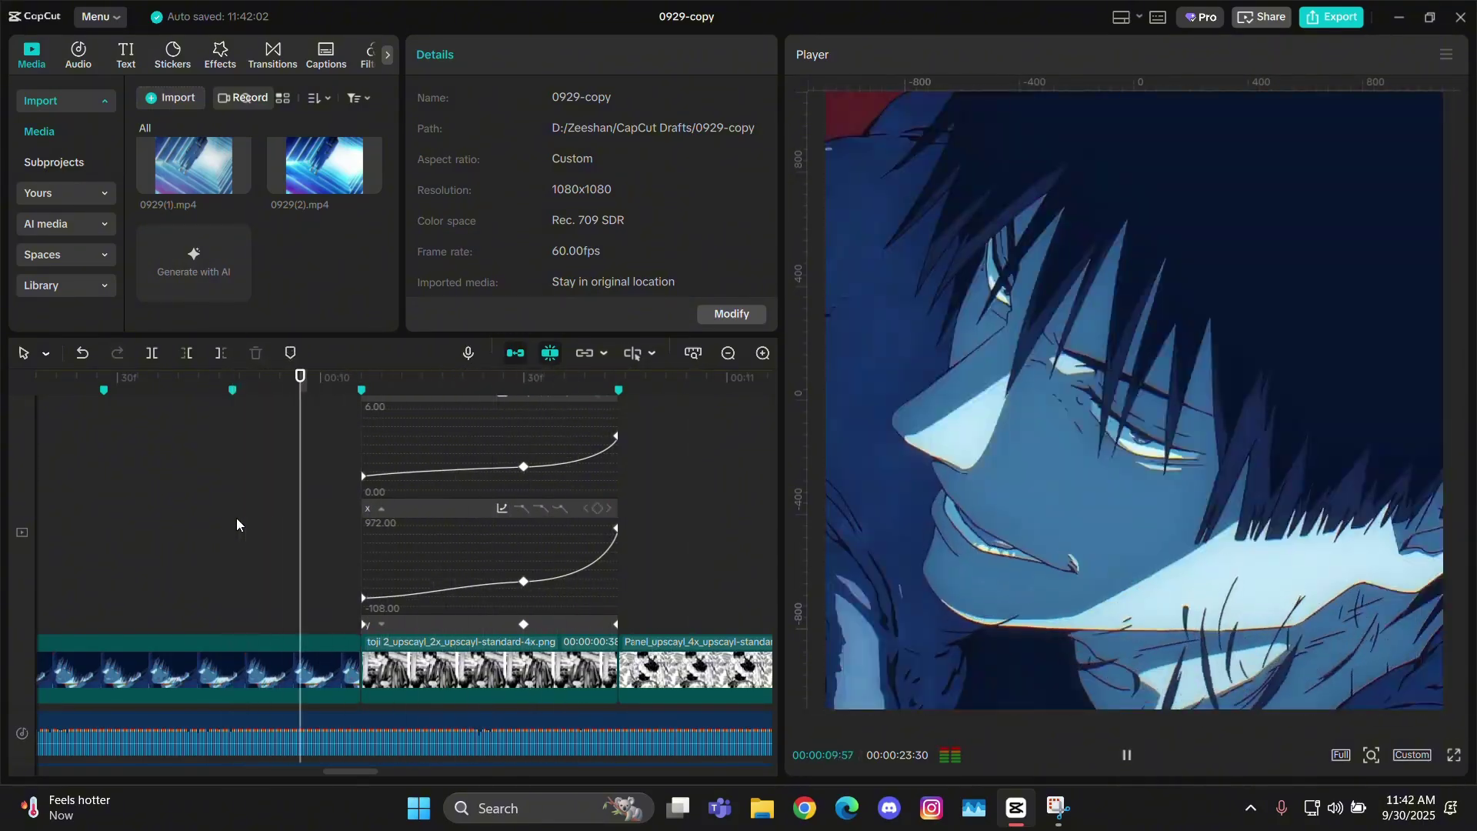
key(space)
key(Up)
key(space)
key(space)
Step: Try a different curve option for the middle X position keyframe, play it back, and undo the change
click(524, 581)
click(502, 509)
key(space)
key(space)
key(ctrl+z)
Step: Try another curve setting on the X position graph's keyframes, review the motion in playback, and undo it
drag(448, 545, 241, 645)
key(Up)
key(Up)
click(521, 508)
key(Right)
key(Right)
key(Right)
key(Right)
key(Right)
key(Right)
key(Right)
key(Right)
key(Right)
key(Right)
key(Right)
key(space)
click(261, 539)
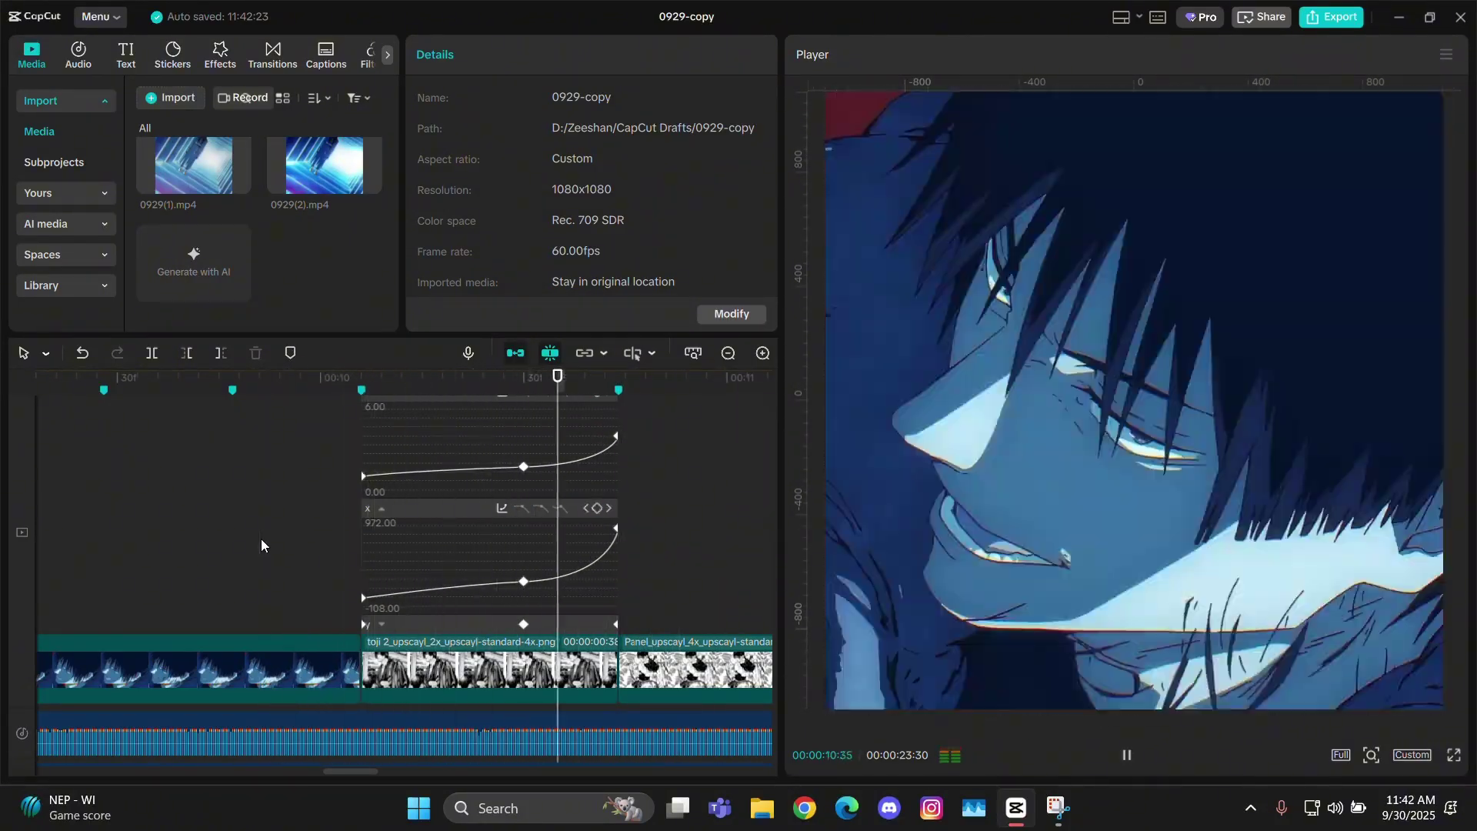
key(ctrl+z)
Step: Try a steeper start to the X position curve by raising the start keyframe's handle, play it back, and undo it
drag(429, 597, 402, 578)
key(space)
click(326, 525)
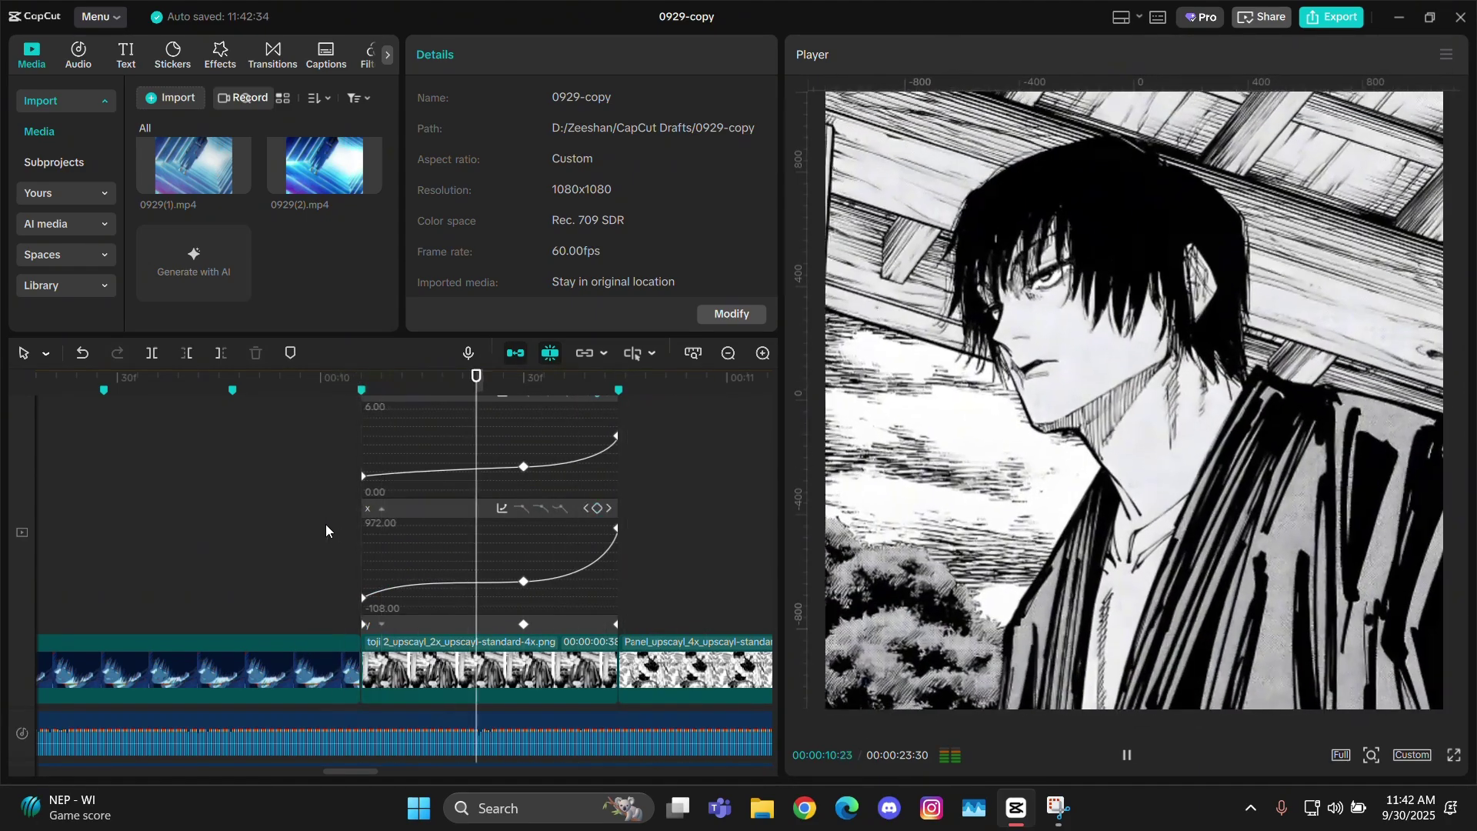
click(327, 526)
click(326, 526)
click(326, 526)
click(325, 526)
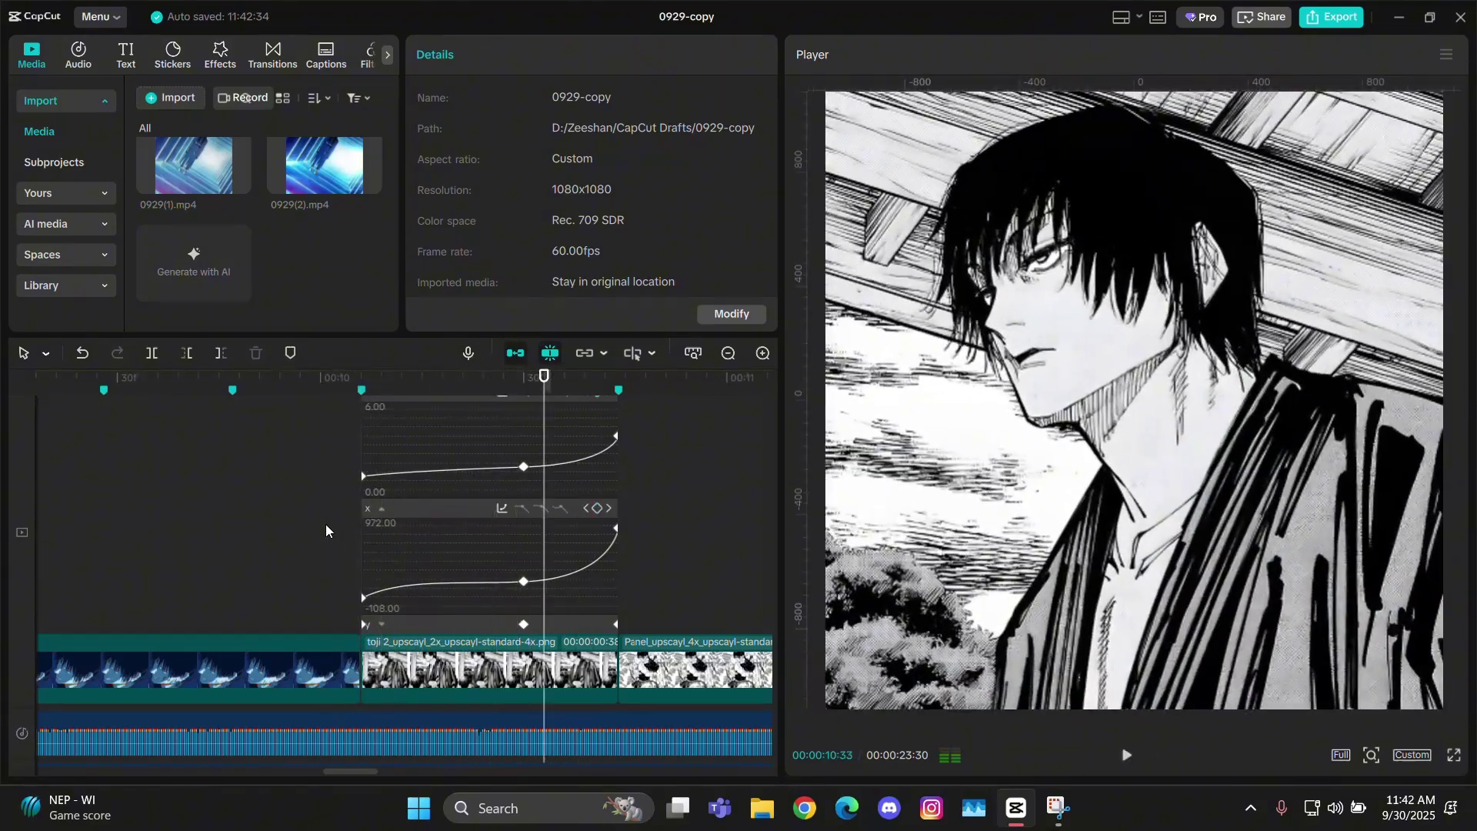
click(325, 526)
key(ctrl+z)
Step: Select the toji 2 clip and hide its keyframe graph
click(389, 601)
drag(463, 540, 315, 417)
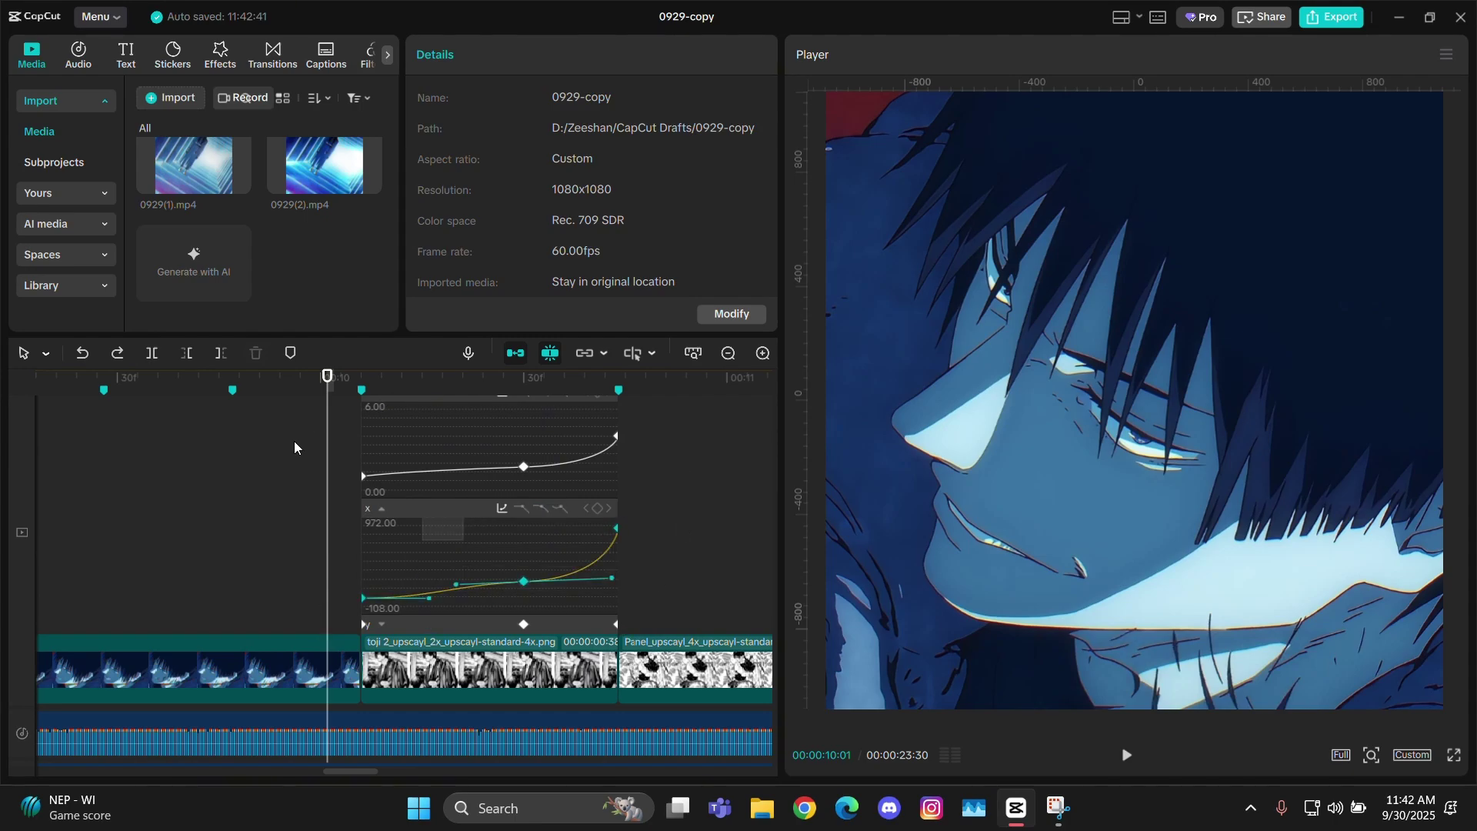
click(437, 649)
key(alt+k)
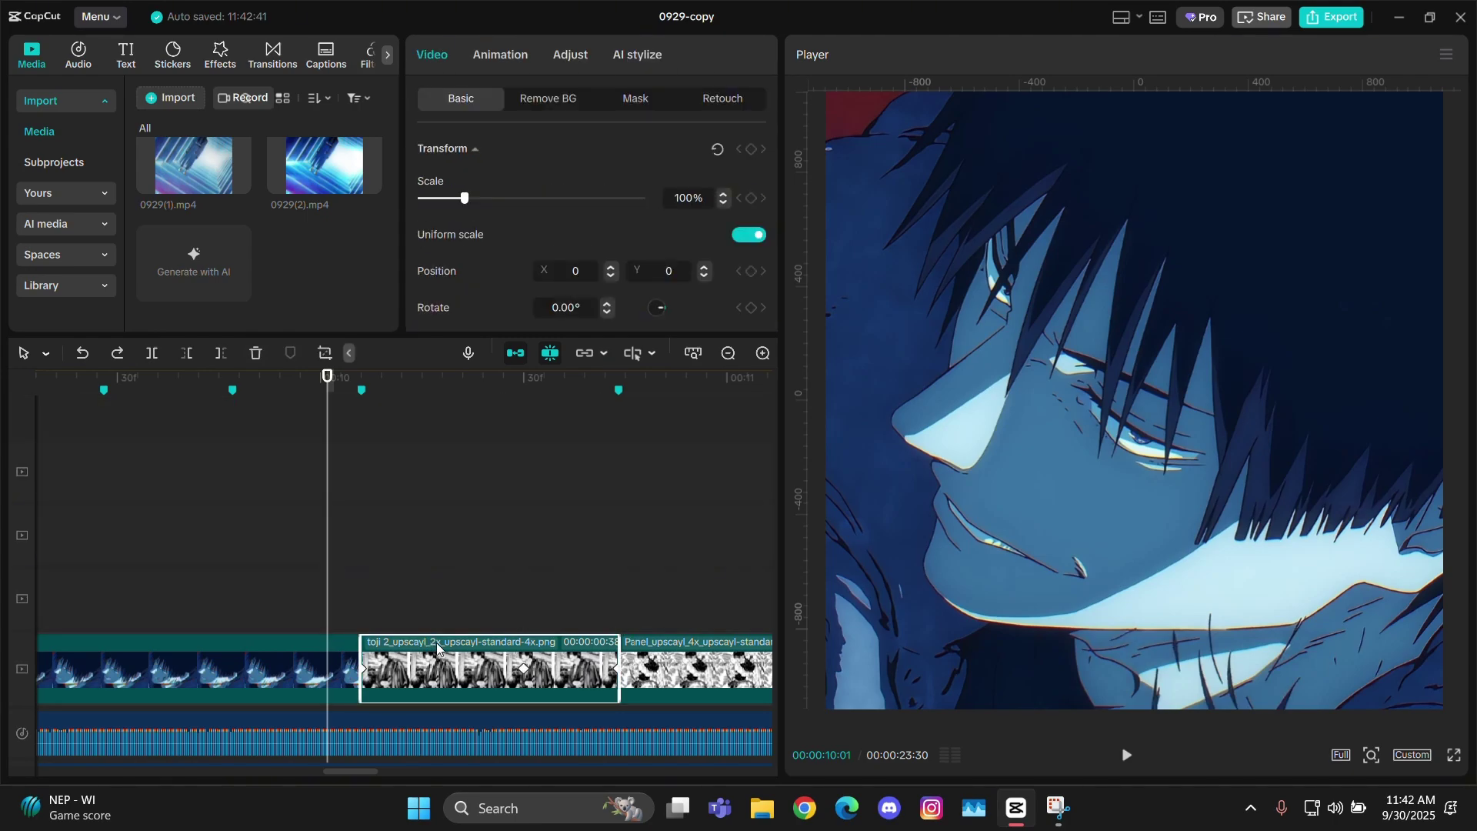
Step: Add scale and position keyframes to the Panel_upscayl_4x clip at its start and near its end at 00:00:11:21
key(Down)
key(Down)
key(Down)
key(Up)
click(260, 667)
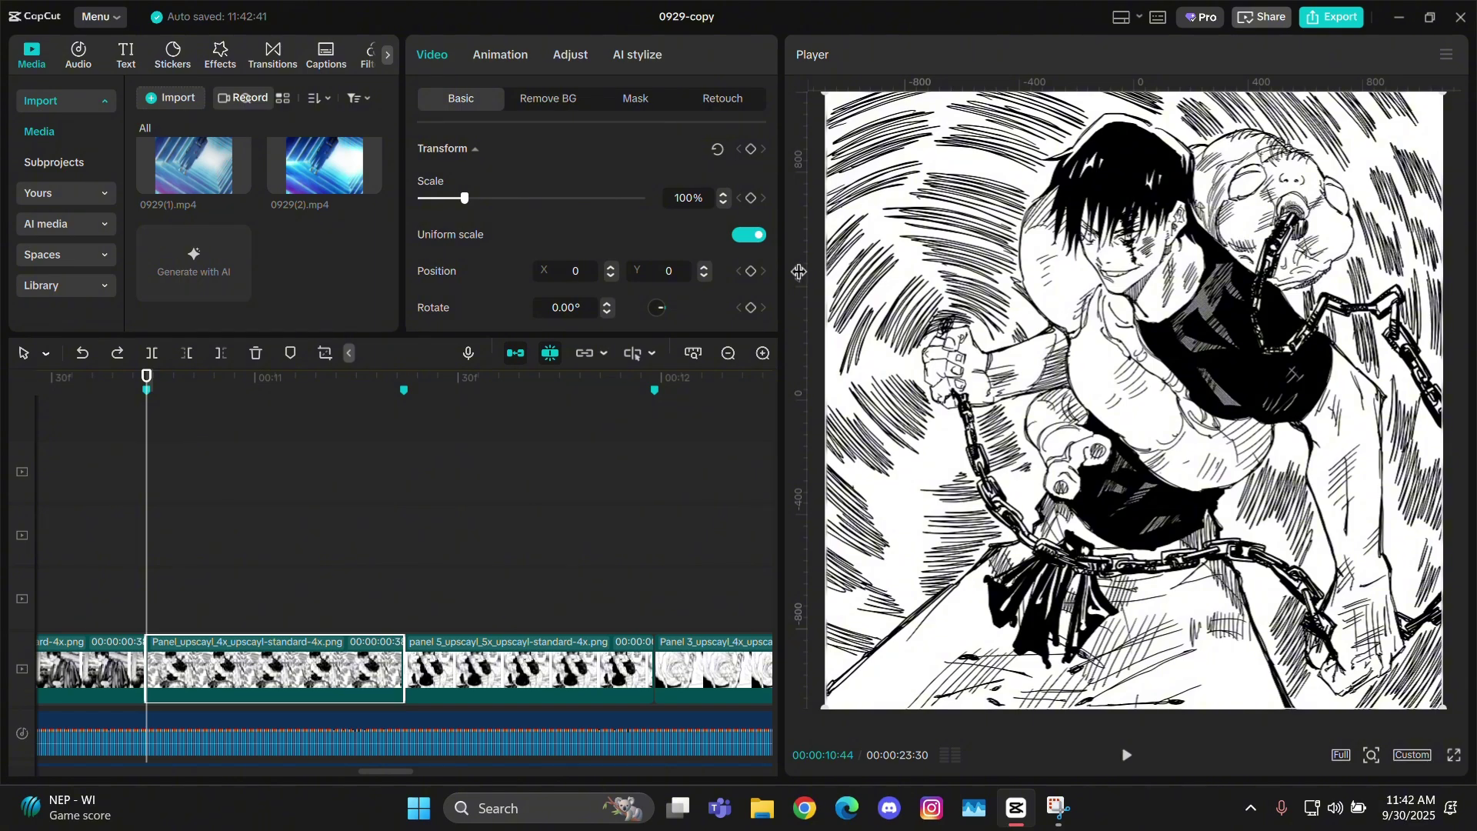
key(Down)
key(Left)
click(752, 199)
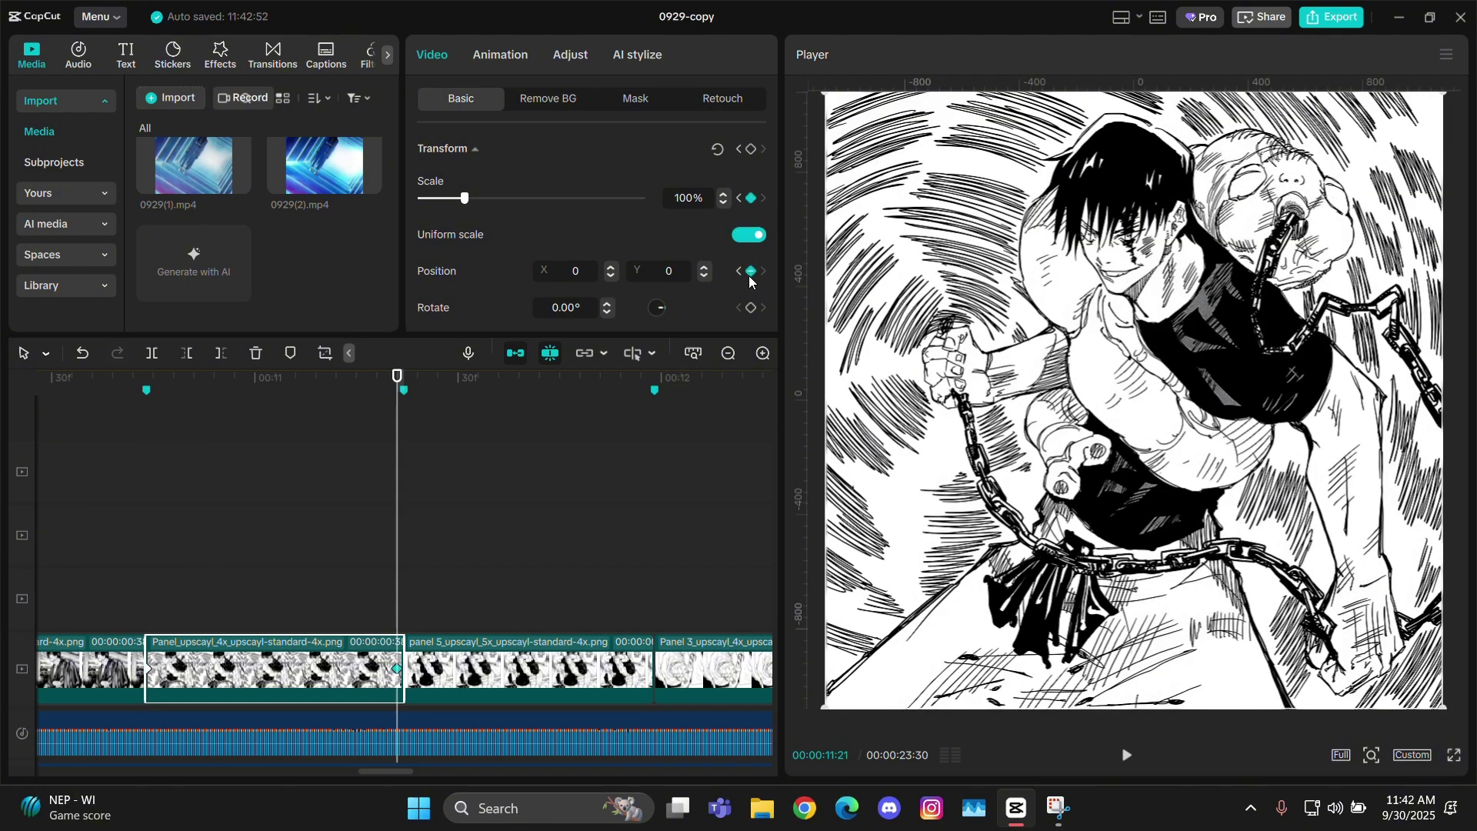
Step: Zoom the end keyframe to 400%, frame the character's face at Y -2350, and move the keyframe to the clip's end
drag(464, 199, 599, 201)
click(723, 203)
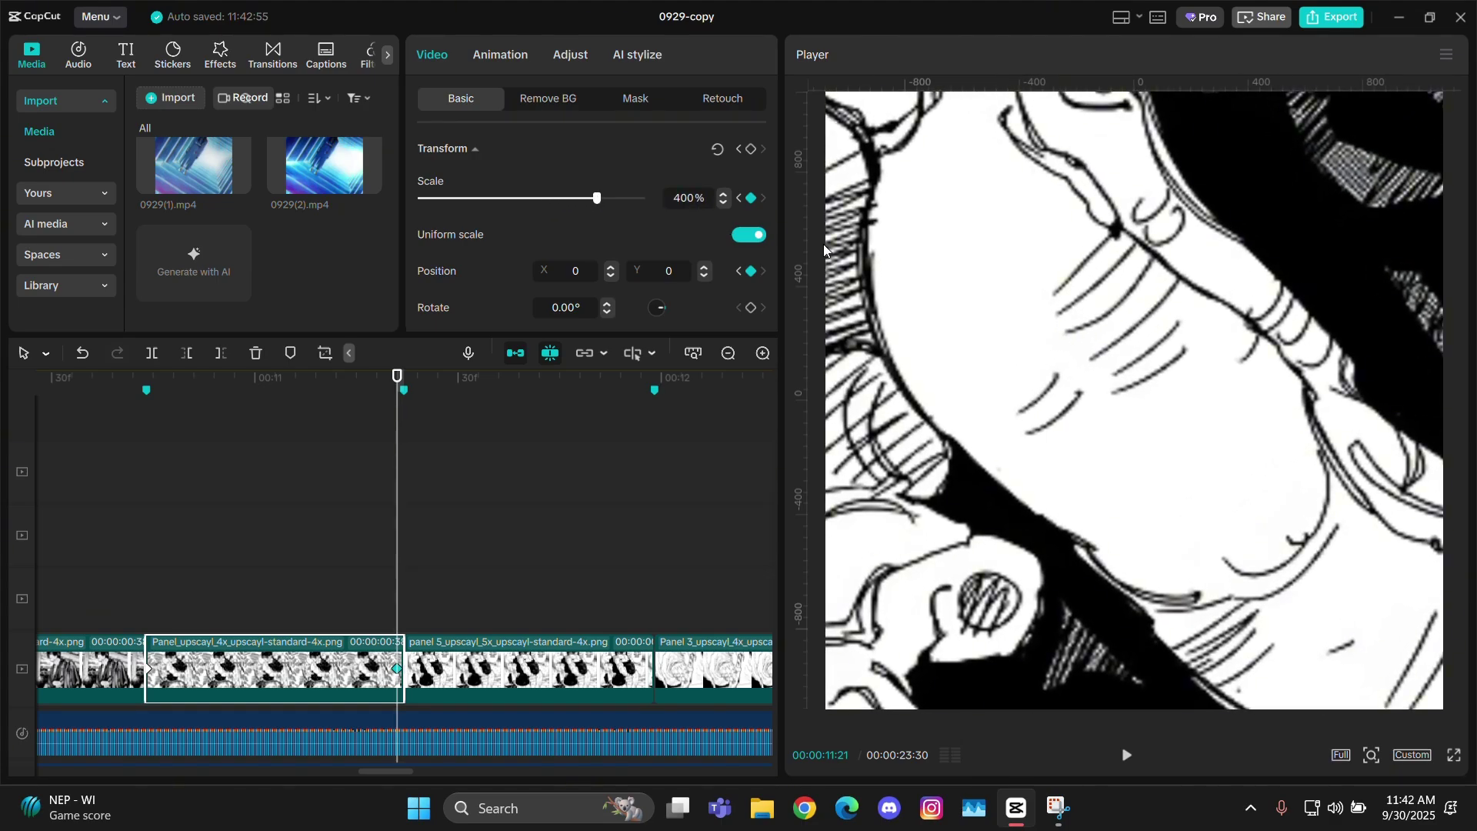
drag(1069, 465, 1136, 591)
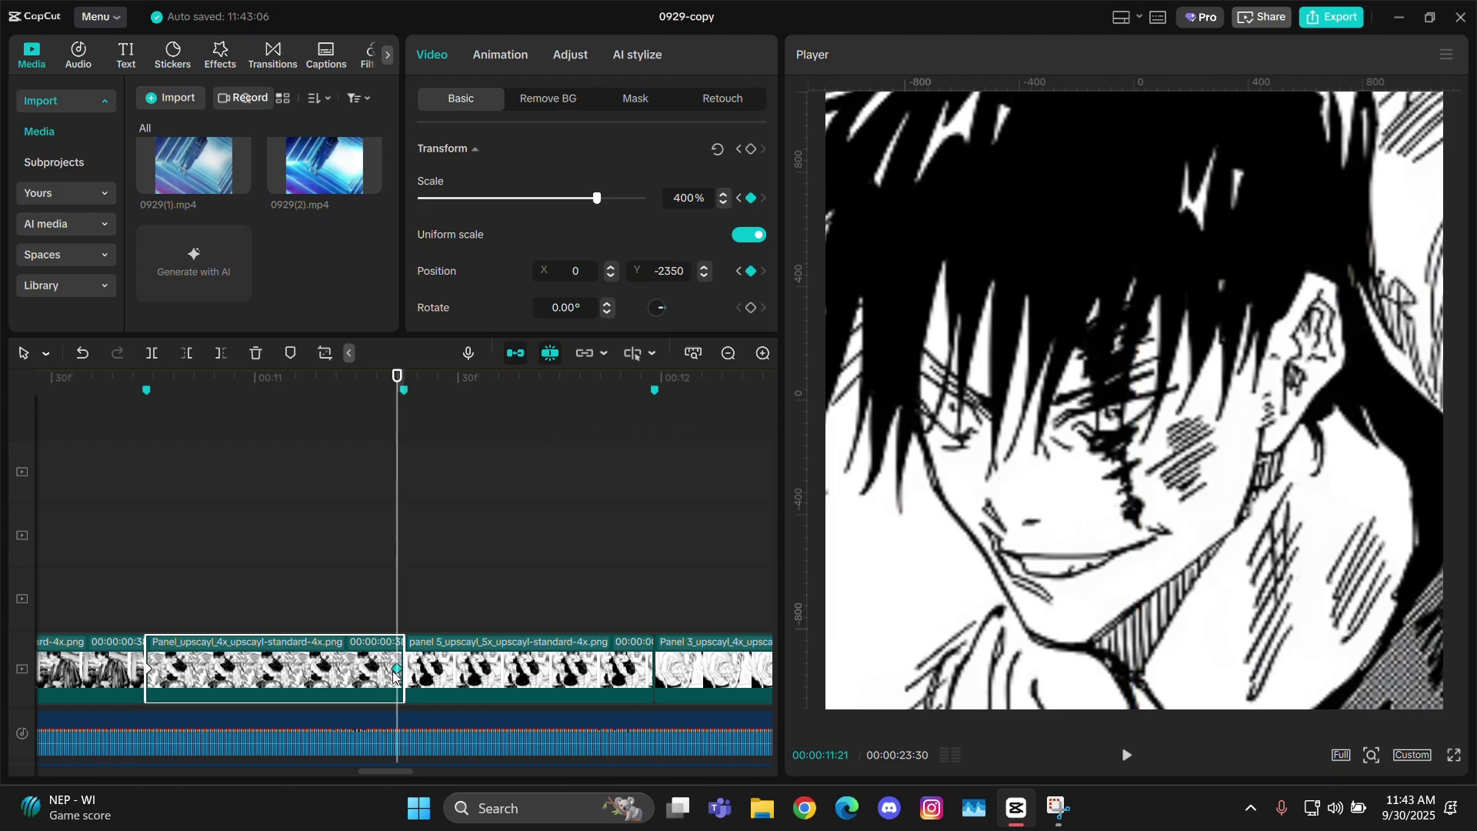
drag(397, 669, 404, 670)
Step: Step through the Panel_upscayl_4x clip frame by frame to check its zoom, and return to the clip's start
key(Up)
key(Right)
key(Right)
key(Right)
key(Right)
key(Right)
key(Right)
key(Right)
key(Right)
key(Right)
key(Right)
key(Right)
key(Right)
key(Right)
key(Right)
key(Right)
key(Right)
key(Right)
key(Right)
key(Right)
key(Right)
key(Up)
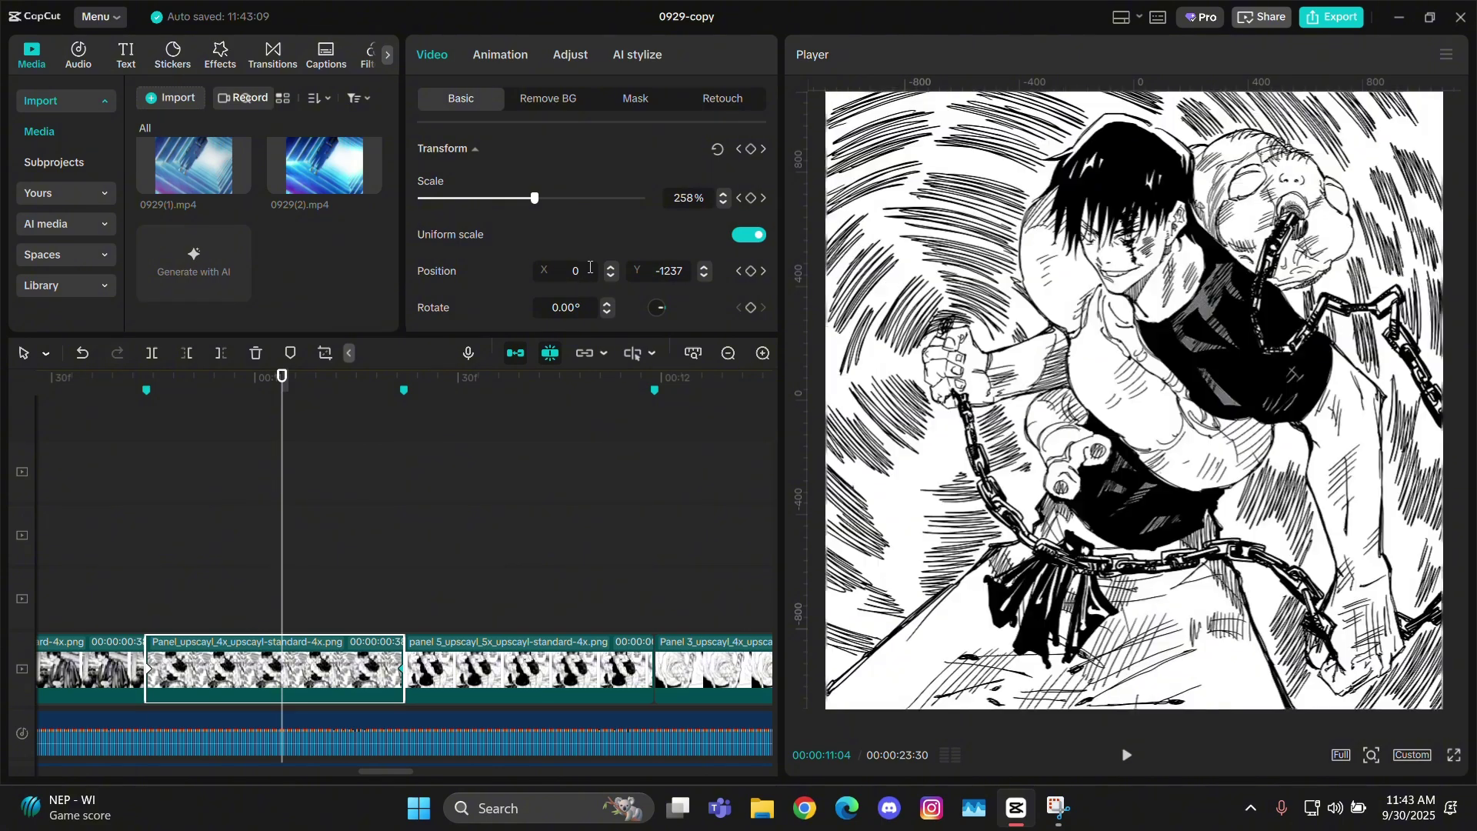
Step: Show the Panel_upscayl_4x clip's keyframe graph and add scale and position keyframes at 00:00:10:53
scroll(505, 409, up, 1)
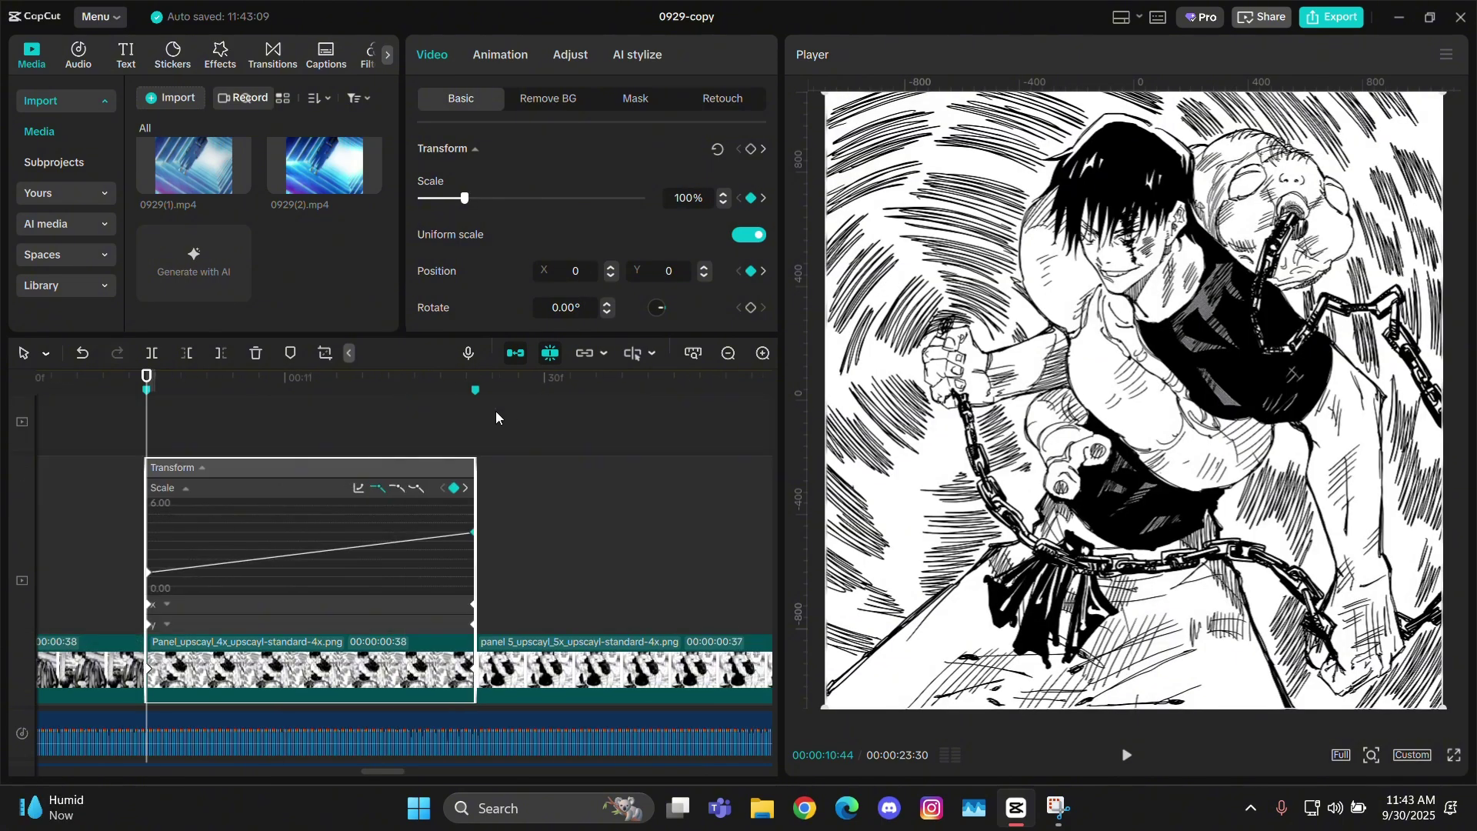
key(Right)
key(Right)
key(Right)
key(Right)
key(Right)
key(Right)
key(Right)
key(Right)
key(Right)
key(Right)
key(Left)
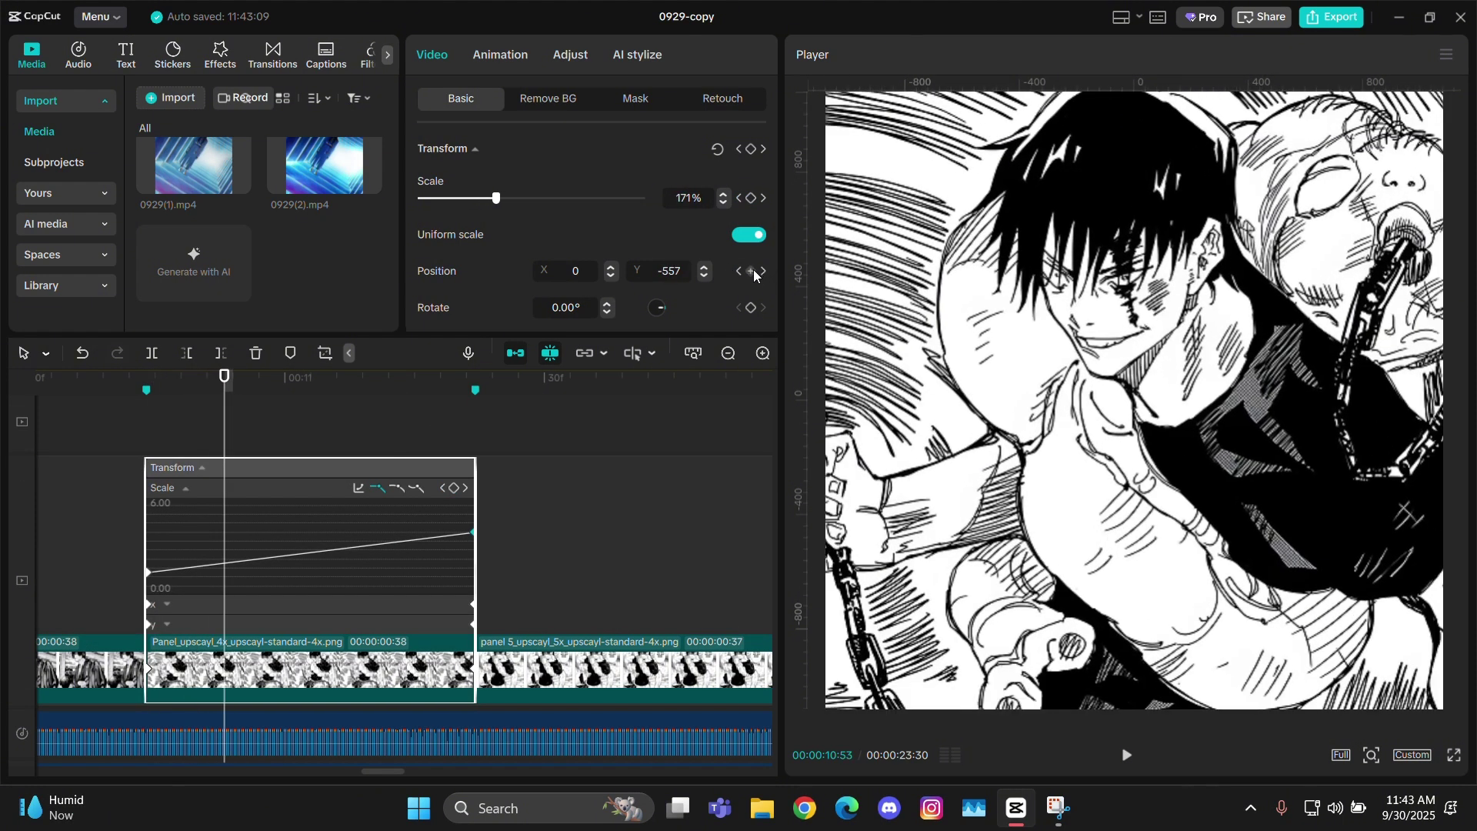
Step: Collapse the scale graph and move the middle scale and position keyframes to about 00:00:11:08
click(198, 486)
drag(227, 673, 355, 684)
key(Left)
key(Left)
key(Left)
key(Left)
key(Left)
key(Left)
key(Left)
key(Left)
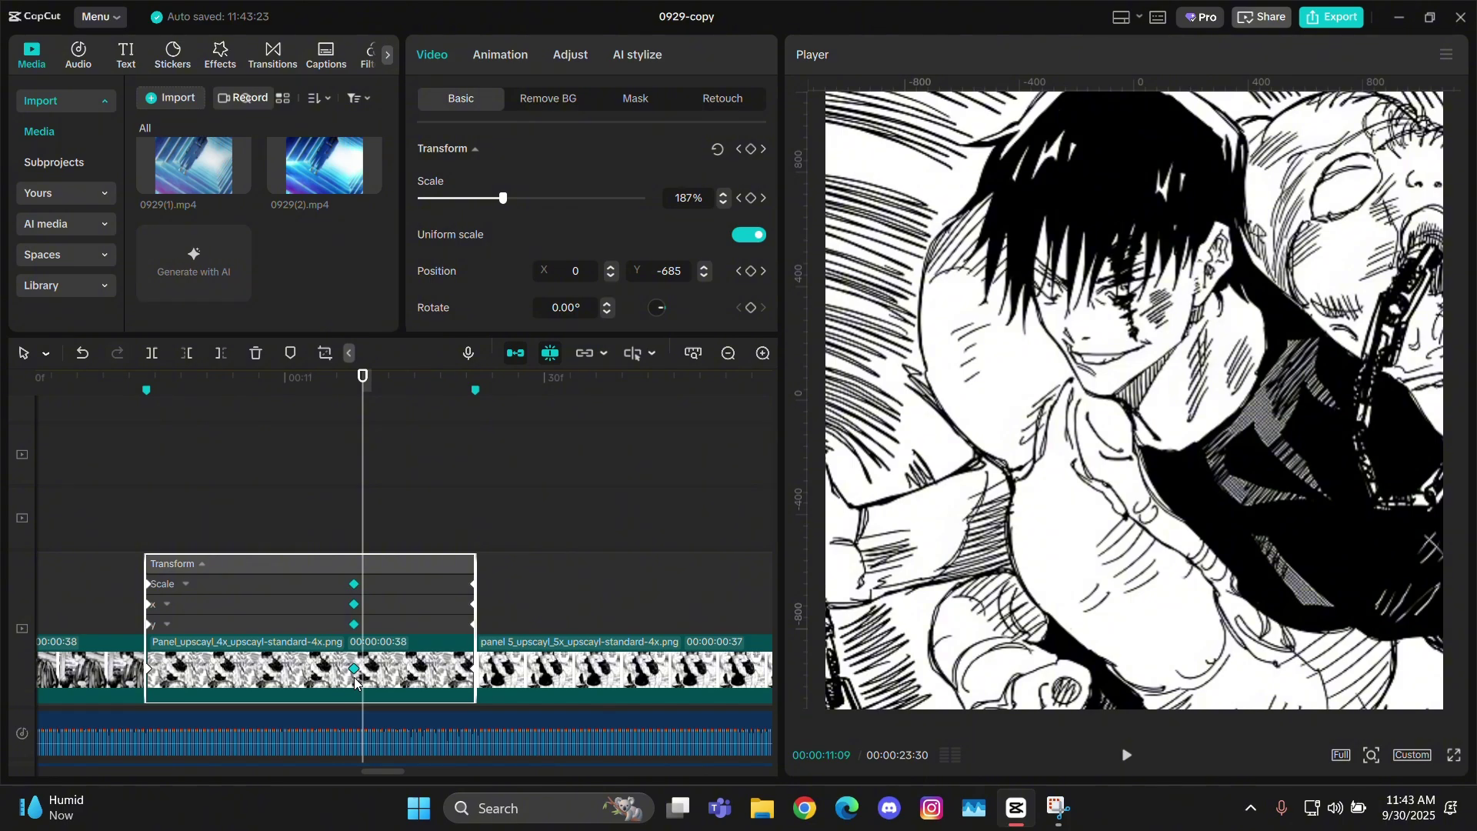
Step: Expand the scale graph, apply a smooth curve to the middle scale keyframe, and extend its outgoing handle almost to the end keyframe
click(432, 562)
click(423, 588)
click(389, 621)
drag(404, 554, 336, 566)
click(397, 490)
scroll(510, 521, down, 4)
scroll(510, 521, up, 2)
scroll(509, 521, up, 2)
drag(415, 551, 444, 556)
Step: Extend the middle scale keyframe's incoming handle back to about 00:00:10:48, near the clip's start keyframe
key(Up)
key(Right)
key(Right)
key(Right)
key(Right)
drag(303, 567, 242, 569)
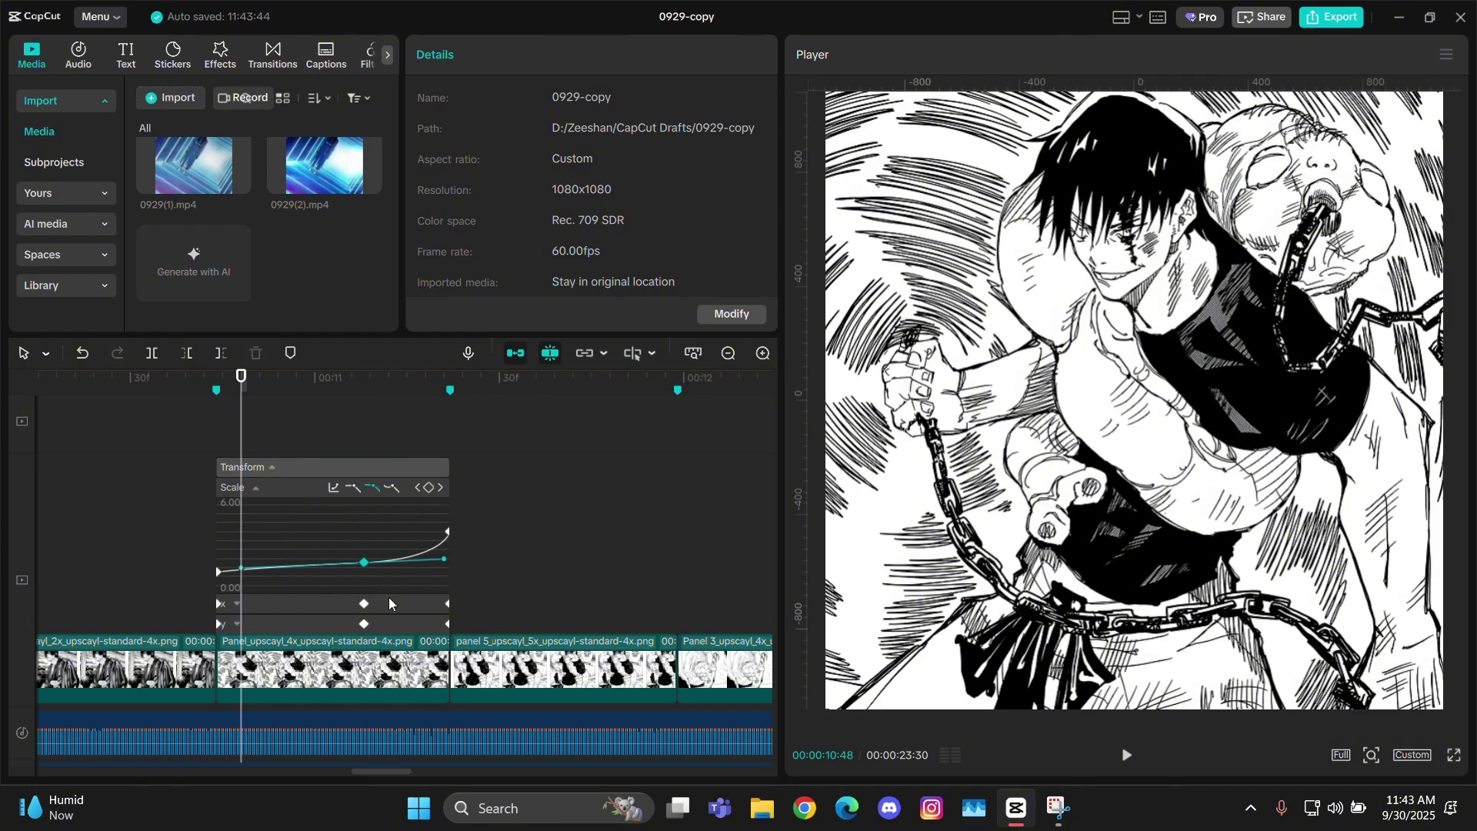
Step: Apply a smooth curve to the middle Y position keyframe and extend both handles, the incoming one back to about 00:00:10:48
scroll(389, 596, down, 5)
click(364, 565)
click(373, 528)
drag(401, 567, 450, 567)
drag(303, 565, 240, 571)
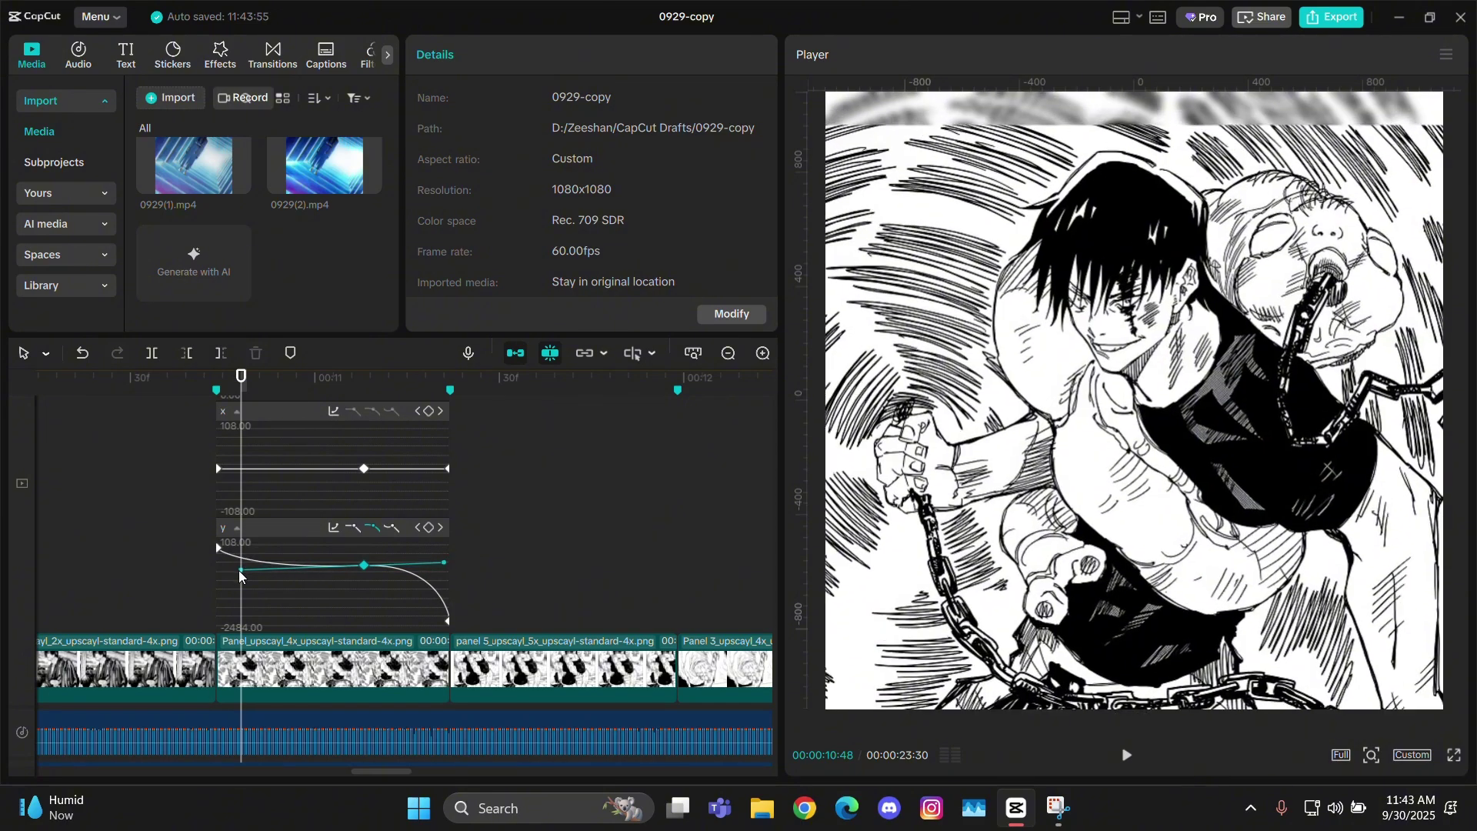
click(239, 572)
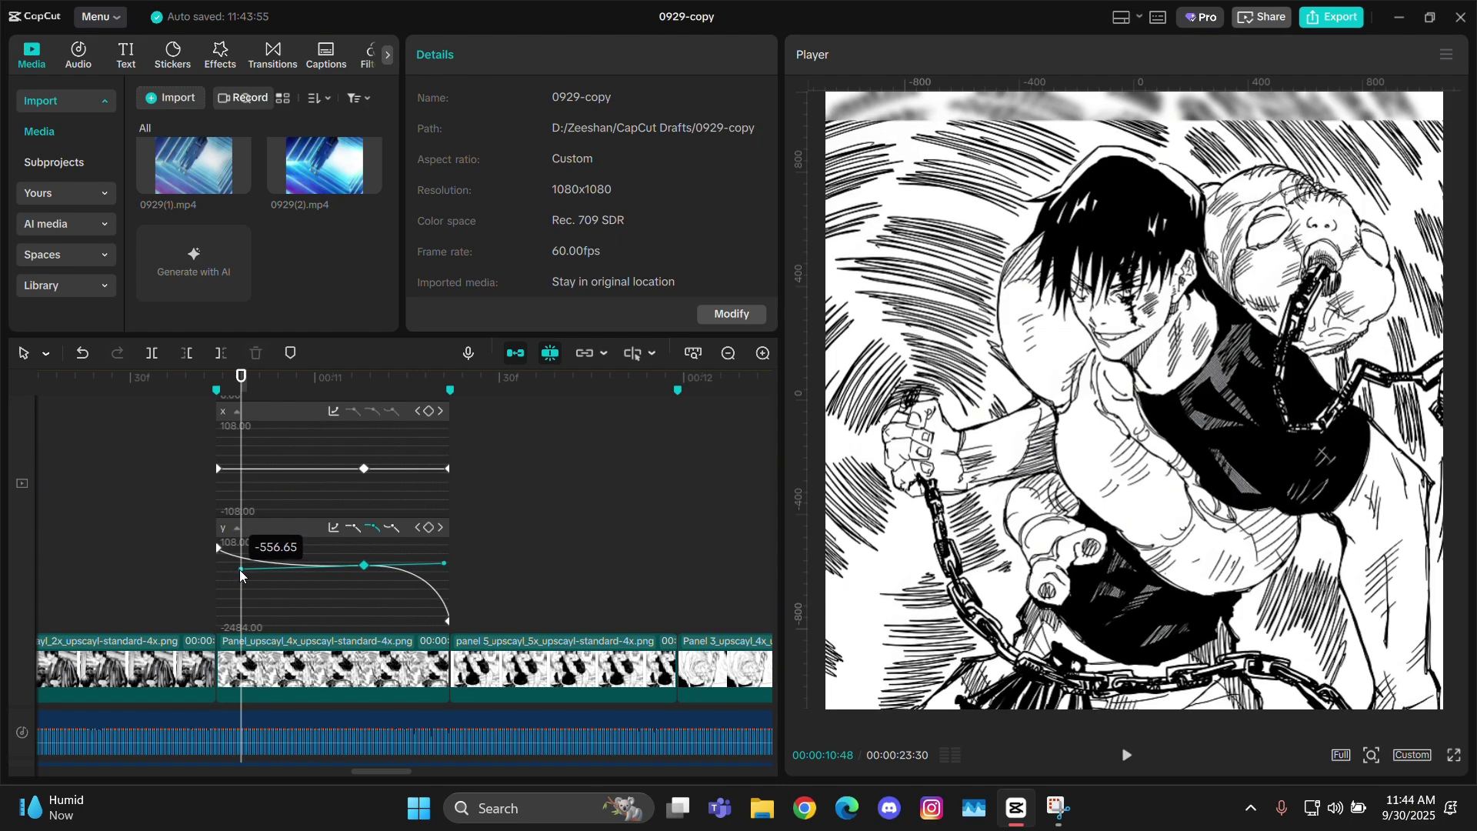
Step: Inspect the blurred strip along the image's upper edge, and shift the clip's image upward in the preview at the start keyframe
scroll(1148, 104, up, 3)
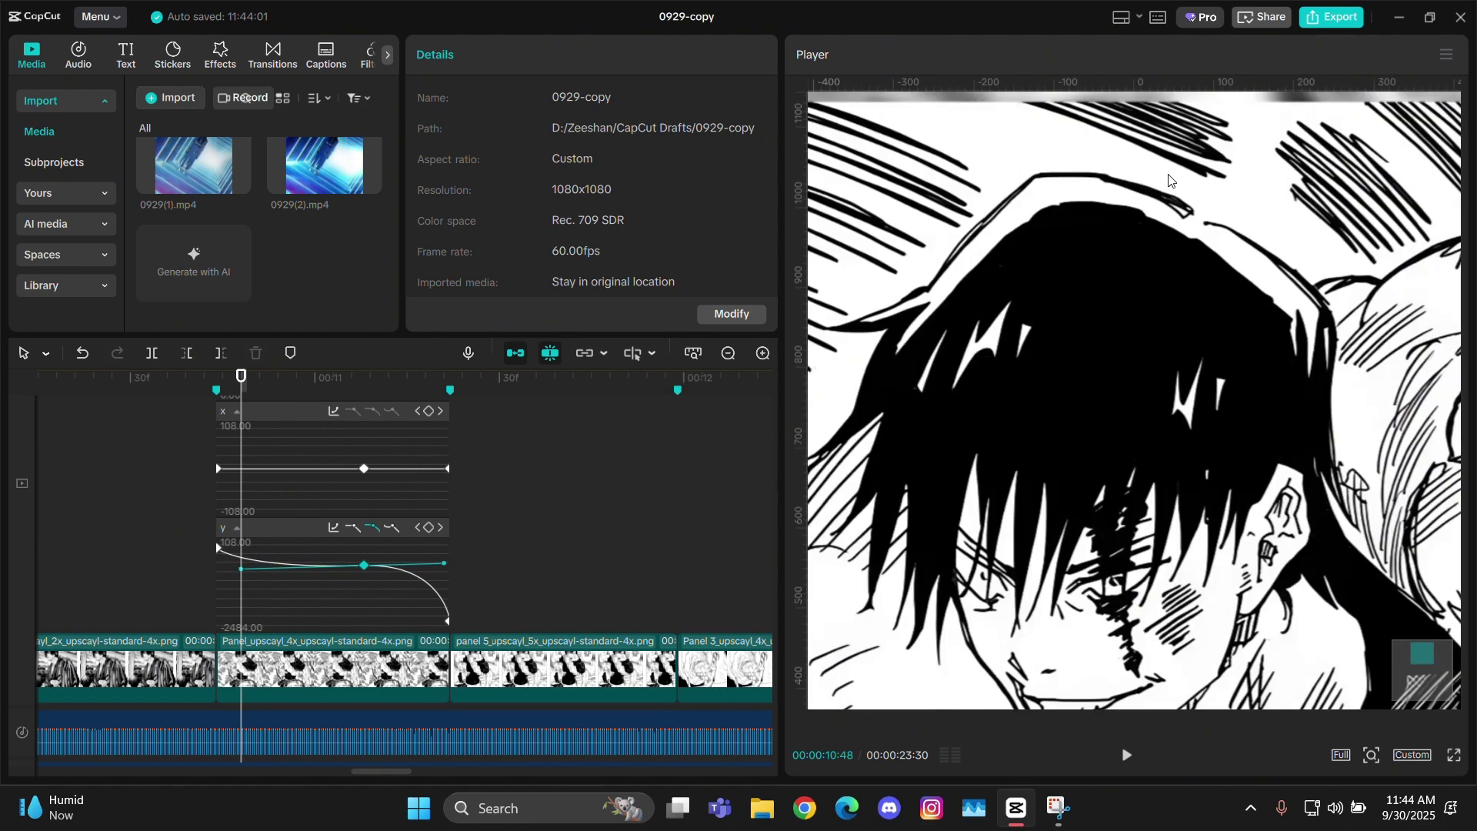
scroll(1162, 140, down, 4)
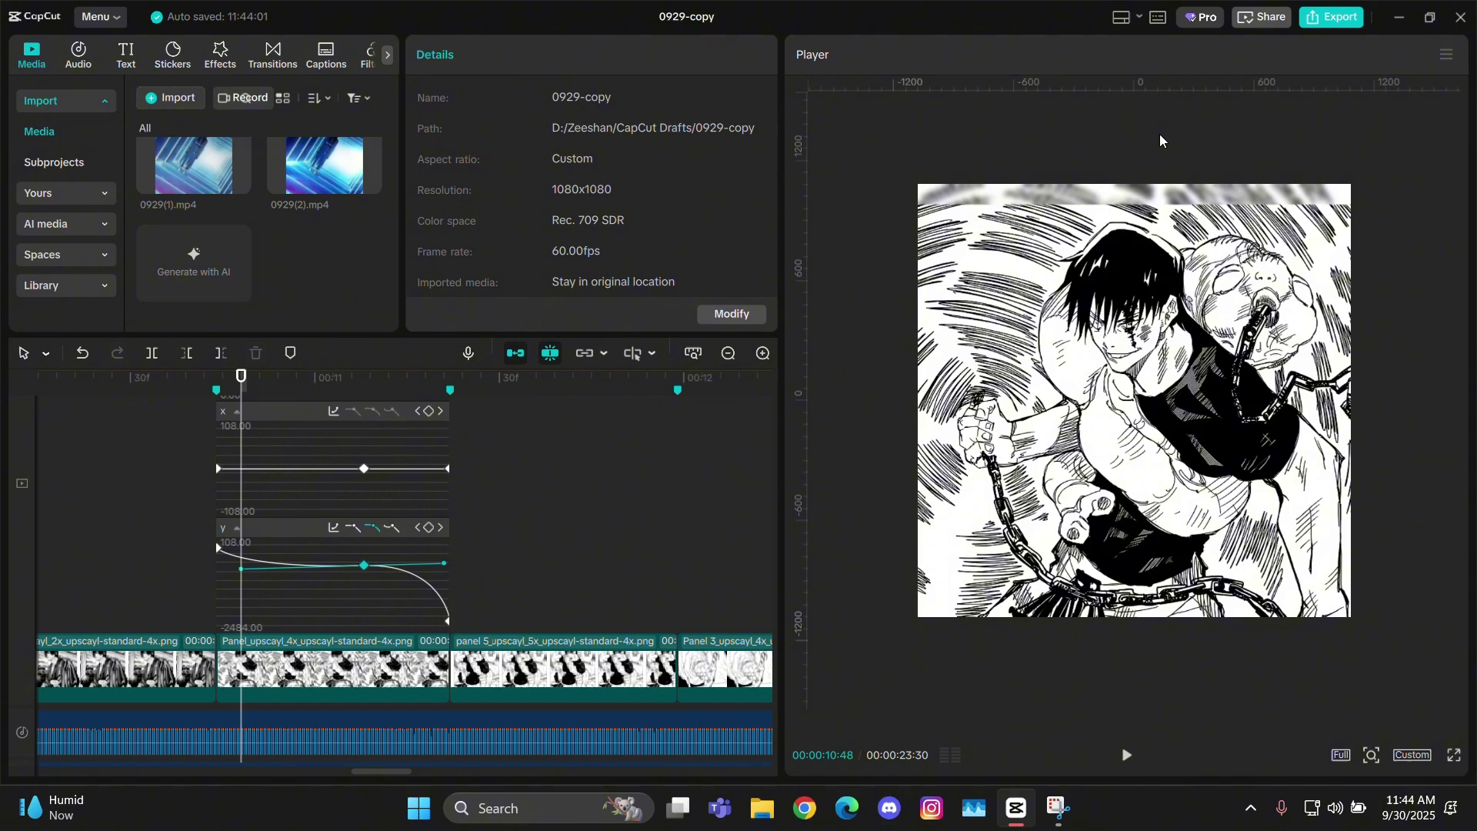
scroll(1158, 149, up, 2)
key(Up)
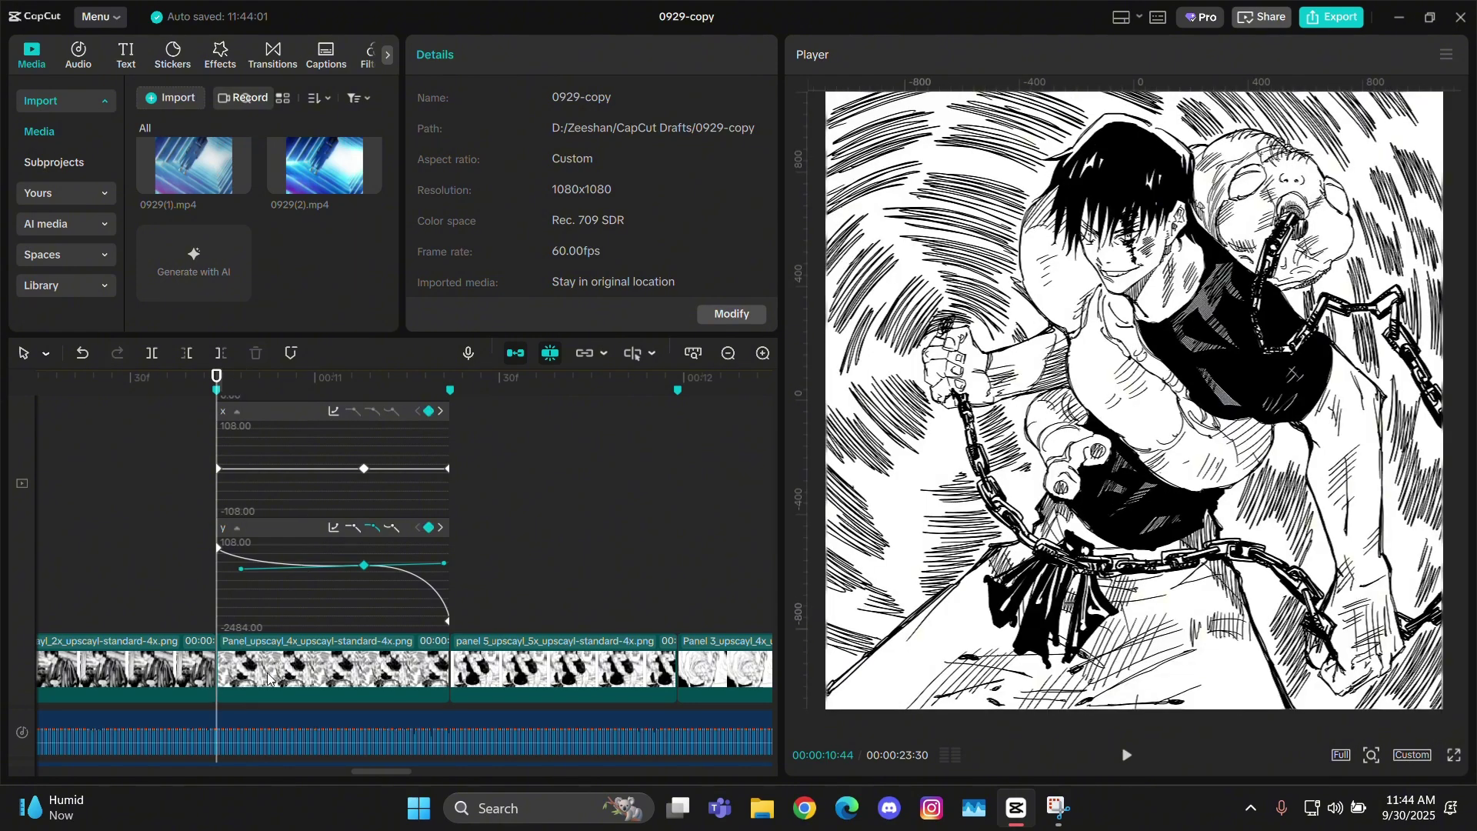
click(266, 673)
drag(1240, 376, 1239, 317)
Step: Step frame by frame through the start of the Panel_upscayl_4x clip to check the image's upper edge
key(Right)
key(Right)
key(Right)
key(Right)
key(Right)
key(Right)
key(Right)
key(Right)
key(Right)
key(Right)
key(Right)
key(Right)
key(Right)
key(Right)
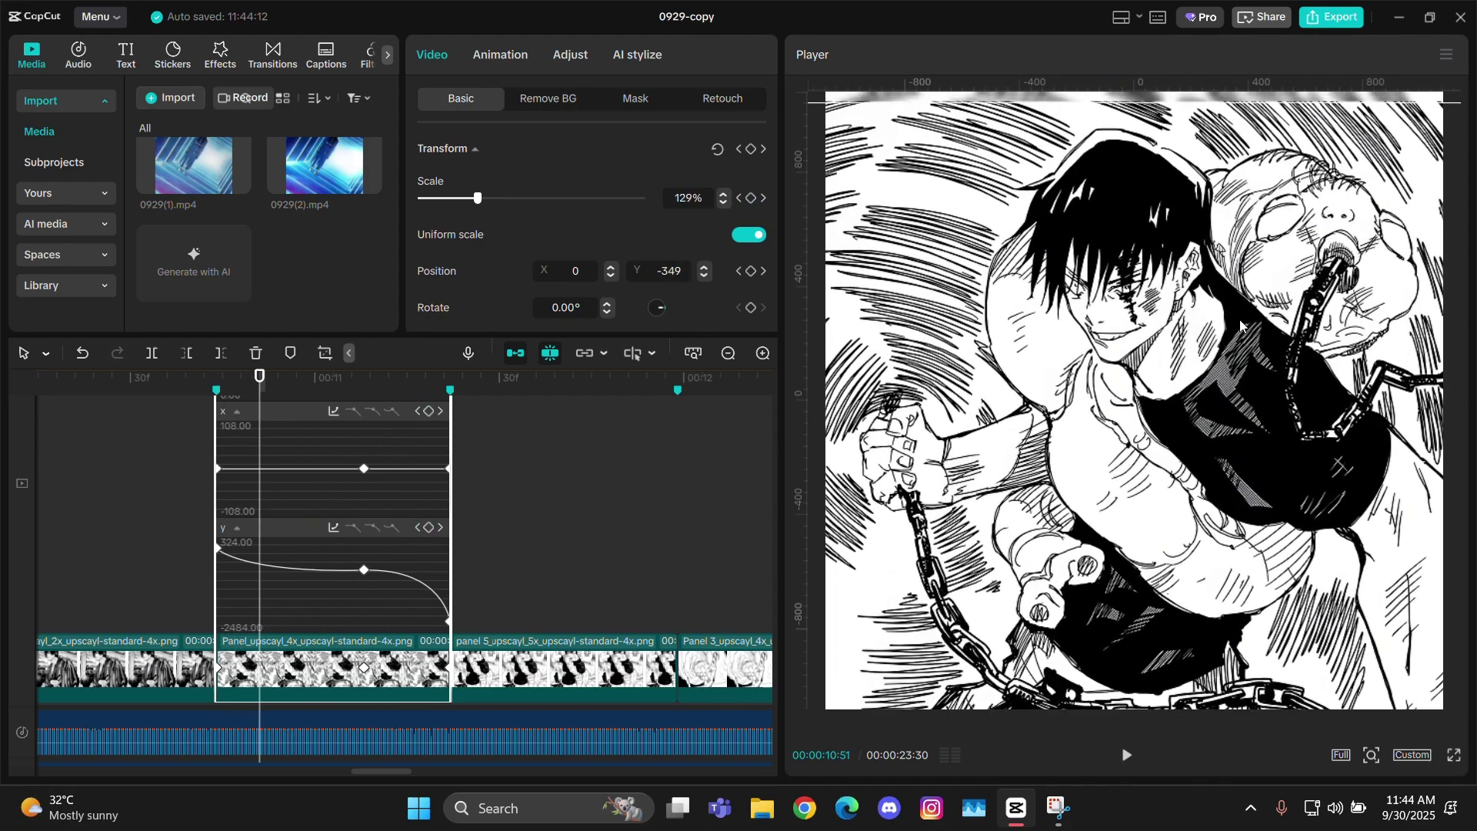
Step: Shift the Panel_upscayl_4x image up to Y position 277 at its start keyframe and step through the opening frames
key(Up)
drag(1096, 319, 1096, 296)
key(Right)
key(Right)
key(Right)
key(Right)
key(Right)
key(Right)
key(Right)
key(Right)
key(Right)
key(Right)
key(Right)
key(Right)
key(Right)
key(Right)
key(Right)
key(Right)
key(Right)
key(Right)
key(Right)
key(Right)
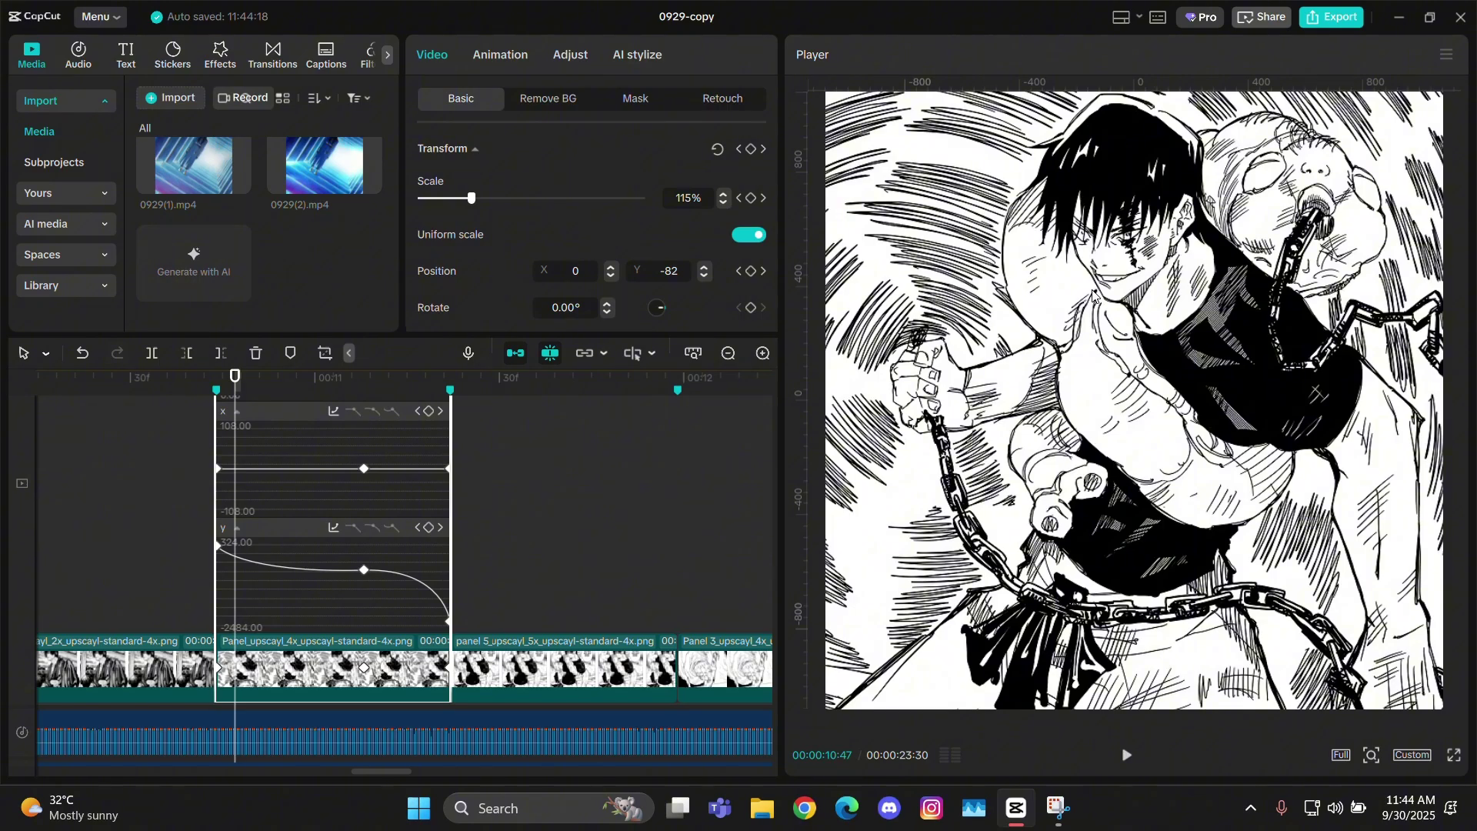
Step: Step frame by frame from the Panel_upscayl_4x clip's start keyframe to check that the image edges stay covered during the zoom
key(Up)
scroll(246, 526, up, 2)
key(Right)
key(Right)
key(Right)
key(Right)
key(Right)
key(Right)
key(Right)
key(Right)
key(Right)
key(Right)
key(Right)
key(Right)
key(Right)
key(Right)
key(Right)
key(Right)
key(Right)
key(Right)
key(Right)
key(Right)
key(Right)
key(Right)
key(Right)
key(Right)
key(Right)
key(Right)
key(Right)
key(Right)
key(Right)
key(Right)
key(Right)
key(Right)
key(Right)
key(Right)
key(Right)
key(Up)
key(Up)
Step: Fine-tune the incoming handle of the middle Y position keyframe at about 00:00:10:48 in the Panel_upscayl_4x graph
click(381, 628)
click(364, 571)
key(Right)
key(Right)
key(Right)
key(Right)
drag(243, 579, 241, 571)
Step: Delete the middle X position keyframe and bend the X curve into an S, with the start handle down and end handle up
scroll(251, 529, up, 1)
click(364, 565)
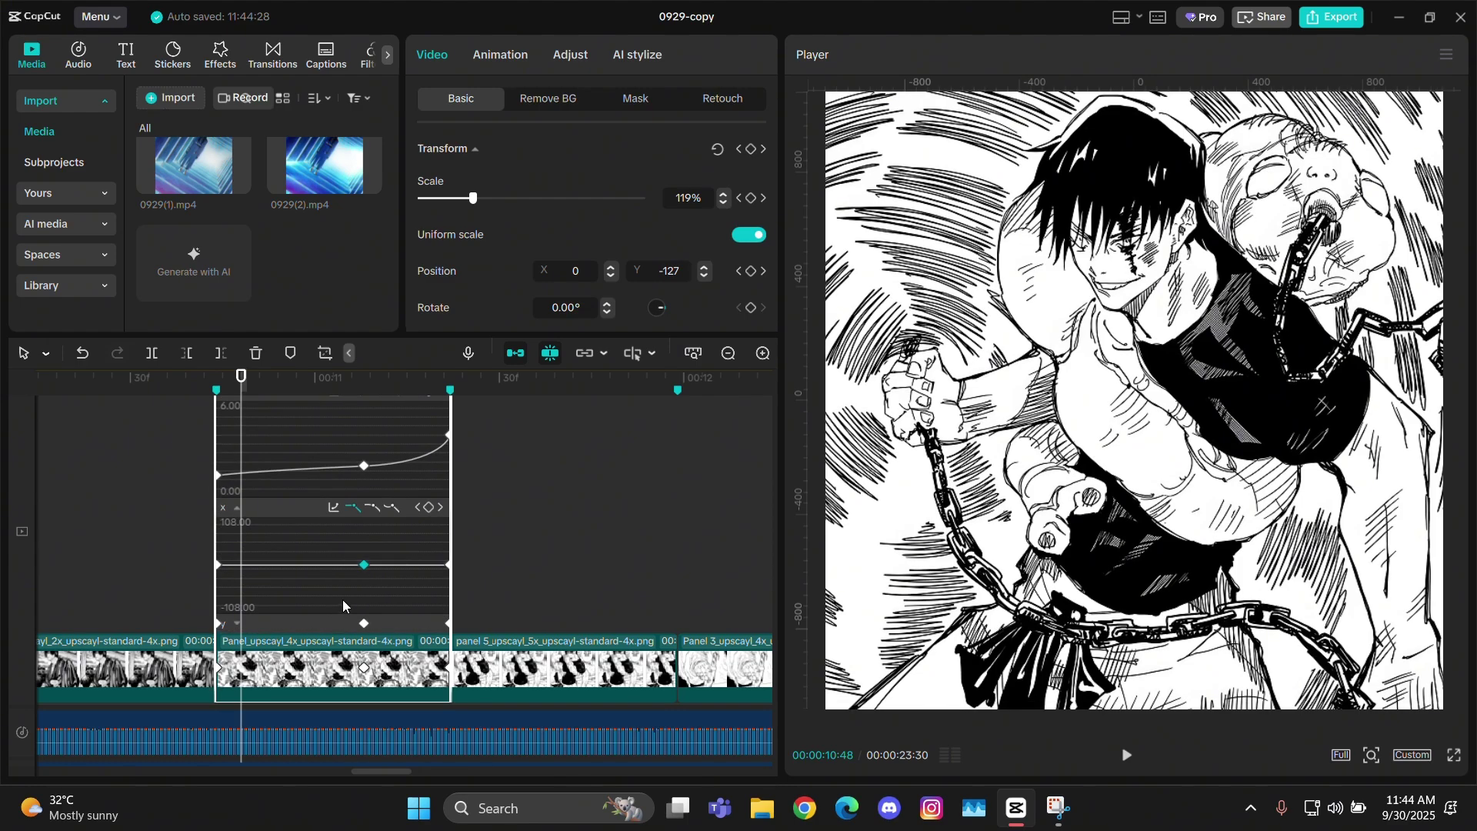
click(391, 559)
drag(310, 566, 308, 653)
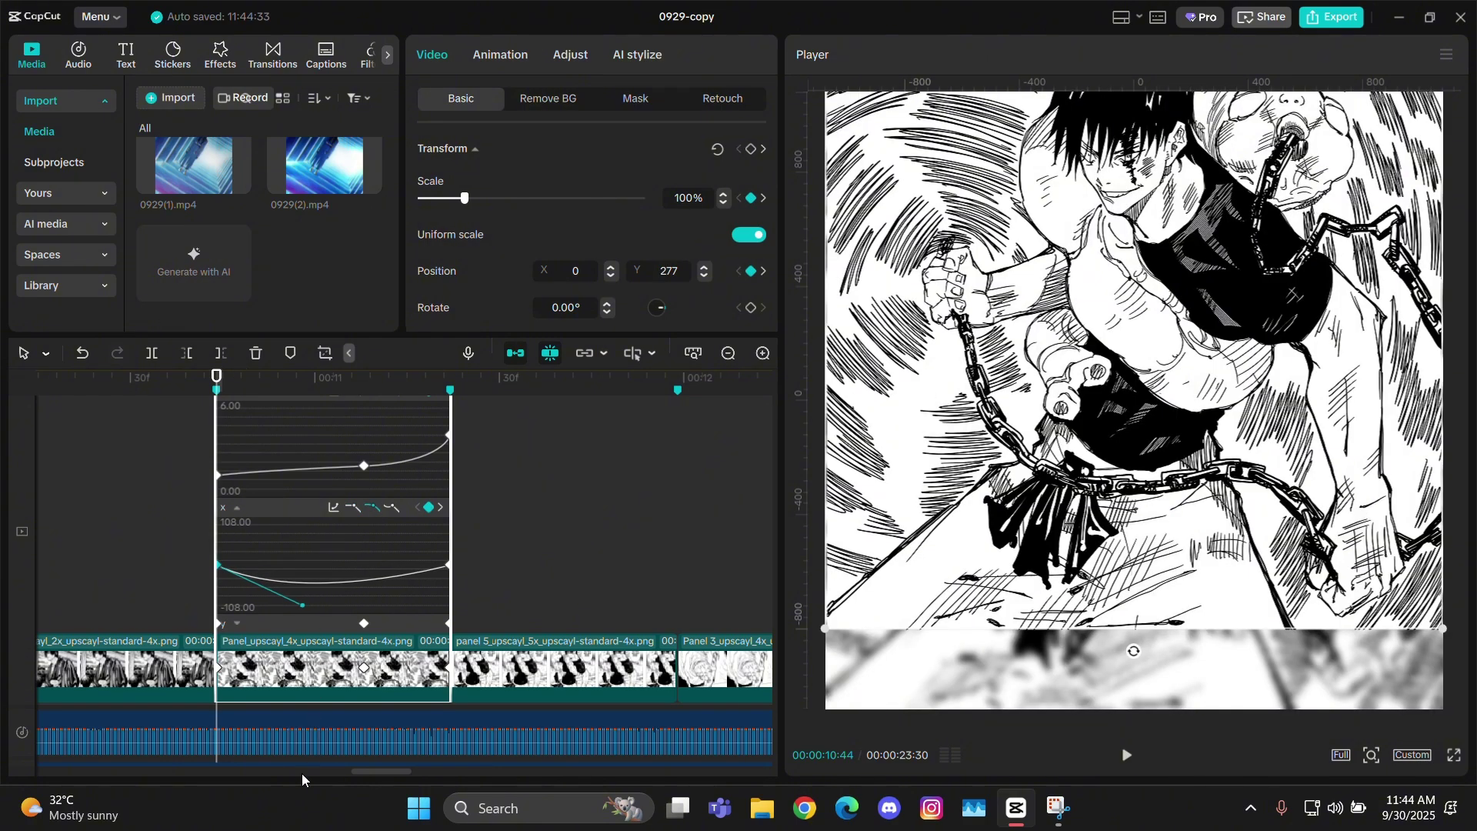
click(506, 631)
drag(356, 570, 388, 377)
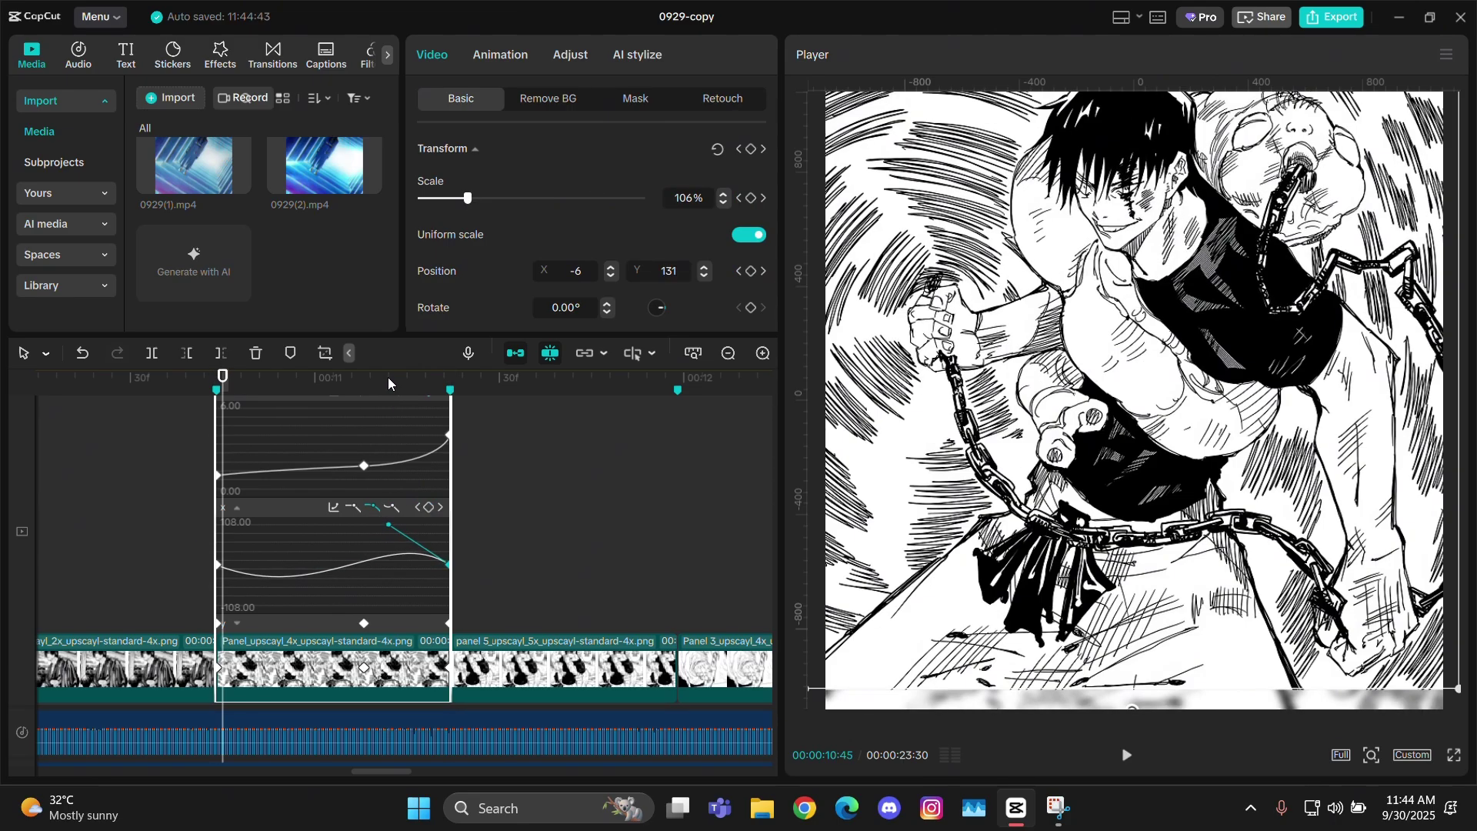
click(72, 444)
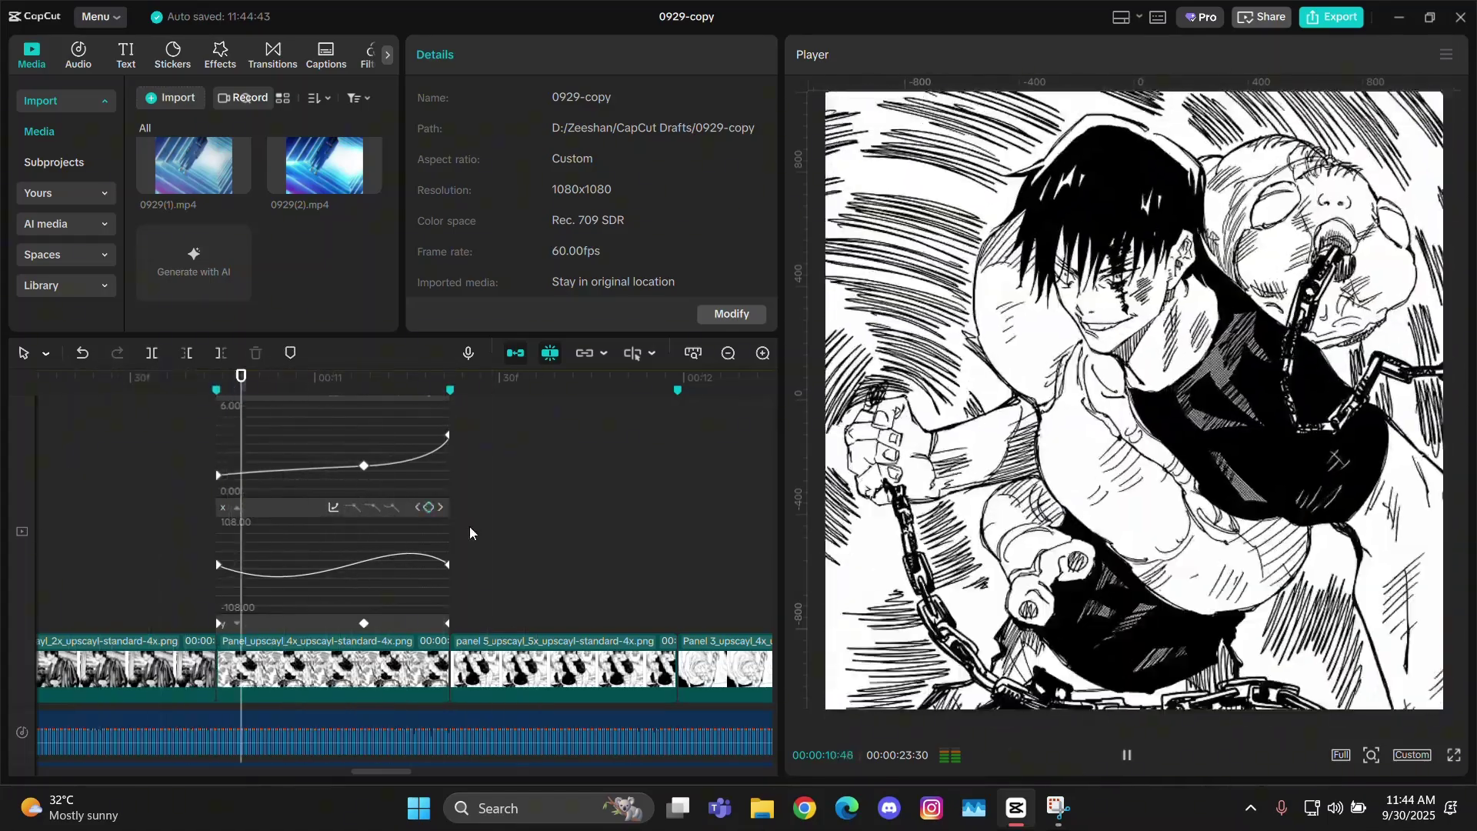
Step: Keyframe scale and position at the last frame of the panel 5 clip, with 400% scale and the image moved down to Y -1558
click(347, 668)
double_click(347, 669)
click(483, 672)
key(Down)
key(Left)
click(751, 198)
click(752, 271)
drag(465, 198, 598, 199)
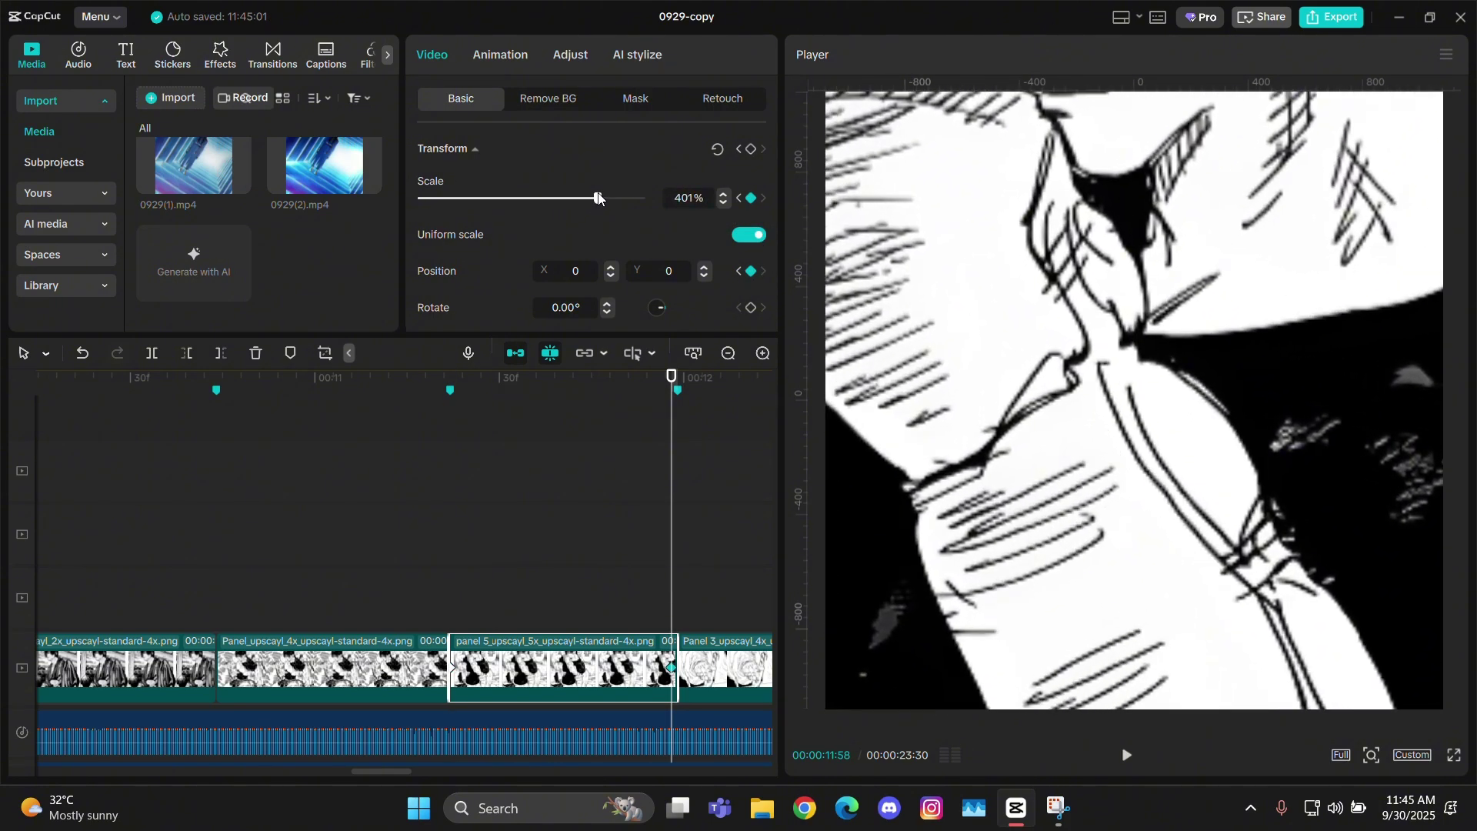
drag(1107, 183, 1108, 625)
drag(678, 666, 727, 666)
key(Up)
key(ctrl+z)
Step: Add scale and position keyframes to the panel 5 clip at 00:00:11:31, nine frames after its start keyframe
key(Down)
key(Up)
key(Right)
key(Right)
key(Right)
key(Right)
key(Right)
key(Right)
key(Right)
key(Right)
key(Right)
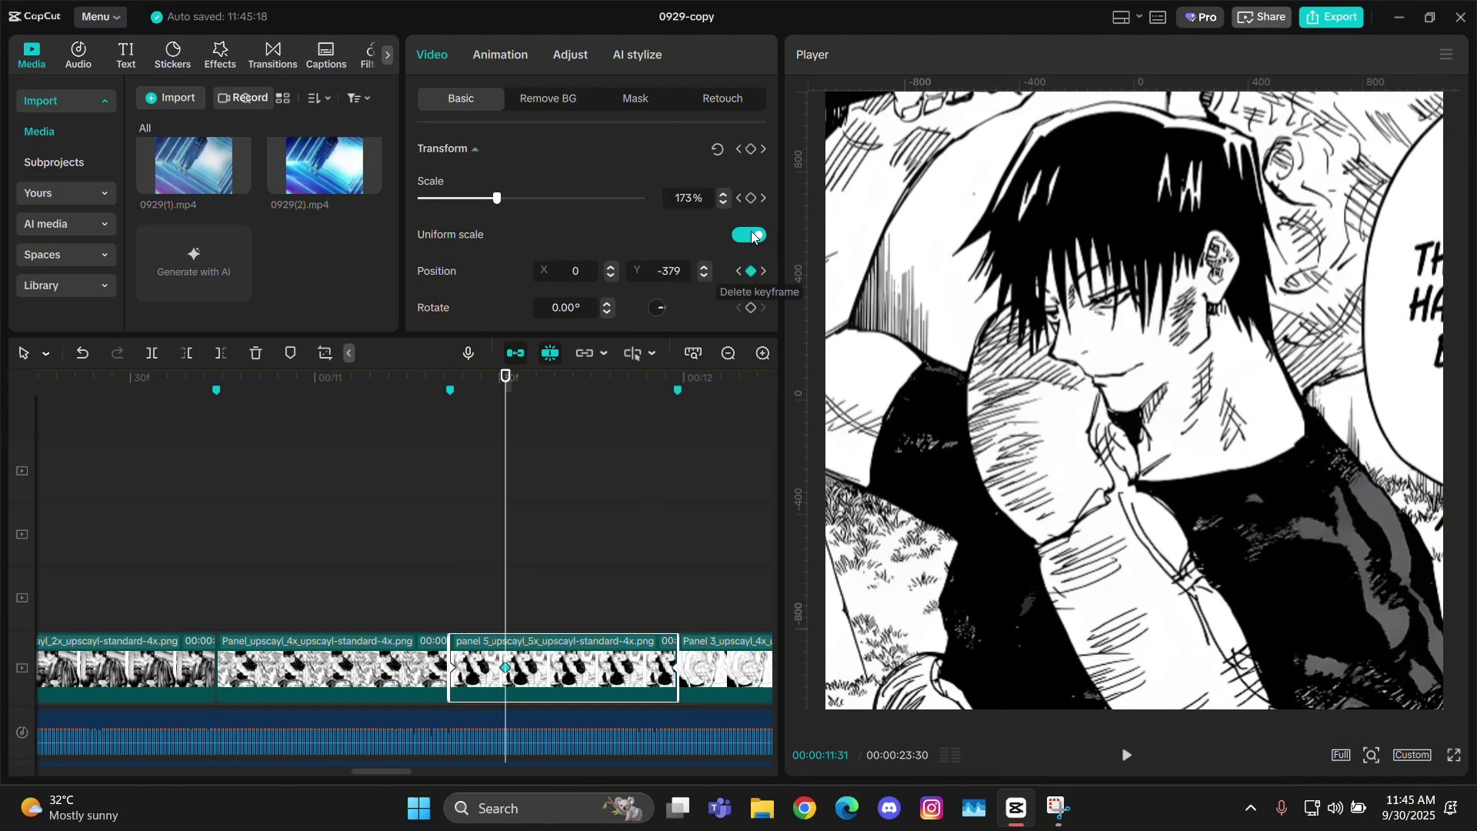
Step: Move the panel 5 clip's middle keyframes to 00:00:11:45 and open the clip's keyframe graph there
drag(510, 667, 593, 672)
key(Down)
key(Left)
key(Left)
key(Left)
key(Left)
key(Left)
key(Left)
key(Left)
key(Left)
double_click(593, 673)
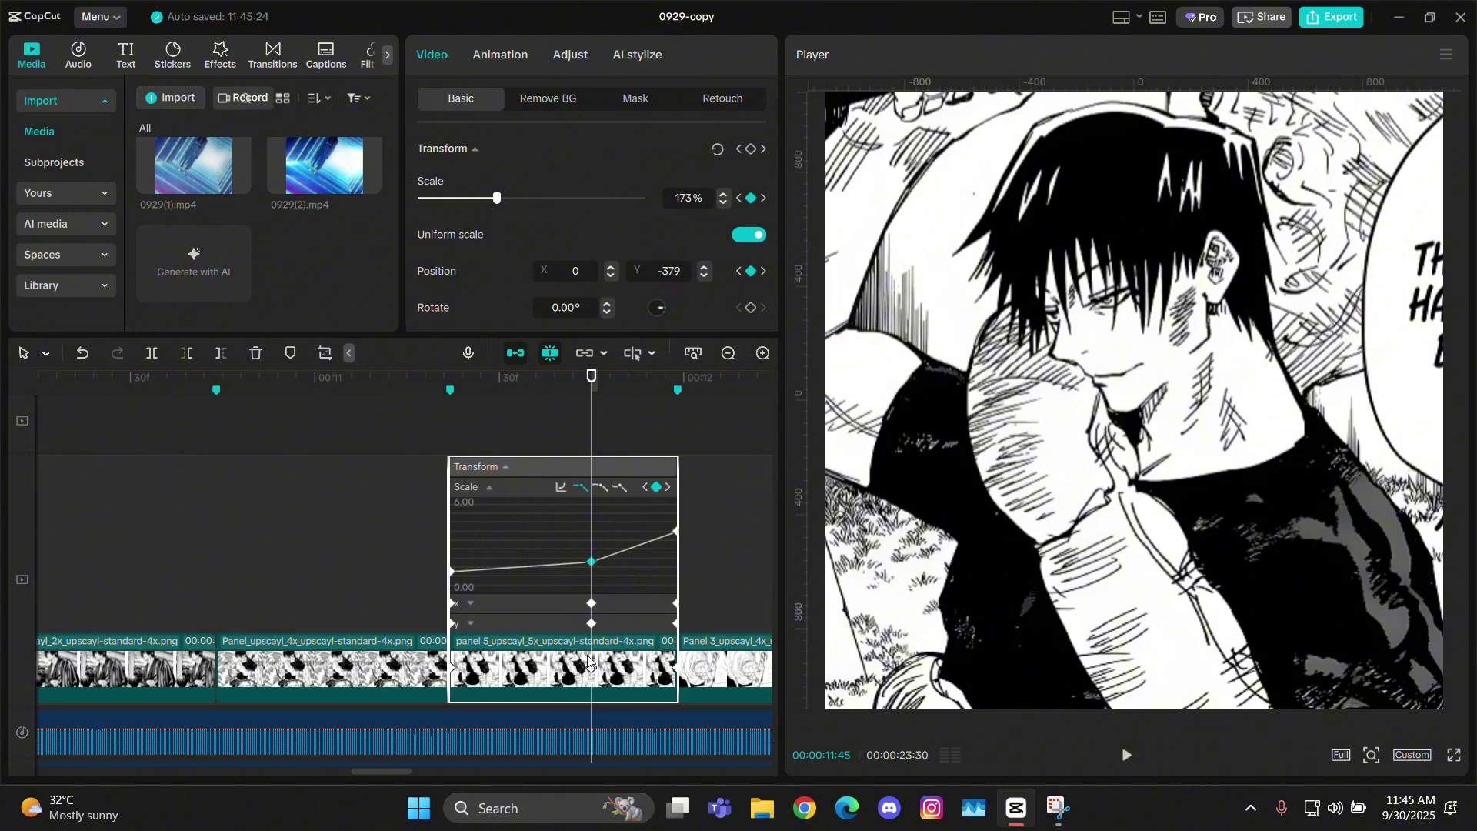
Step: Apply a smooth curve to the middle scale keyframe and extend both handles, the incoming one back to about 00:00:11:26
click(592, 562)
key(Up)
key(Right)
key(Right)
key(Right)
key(Right)
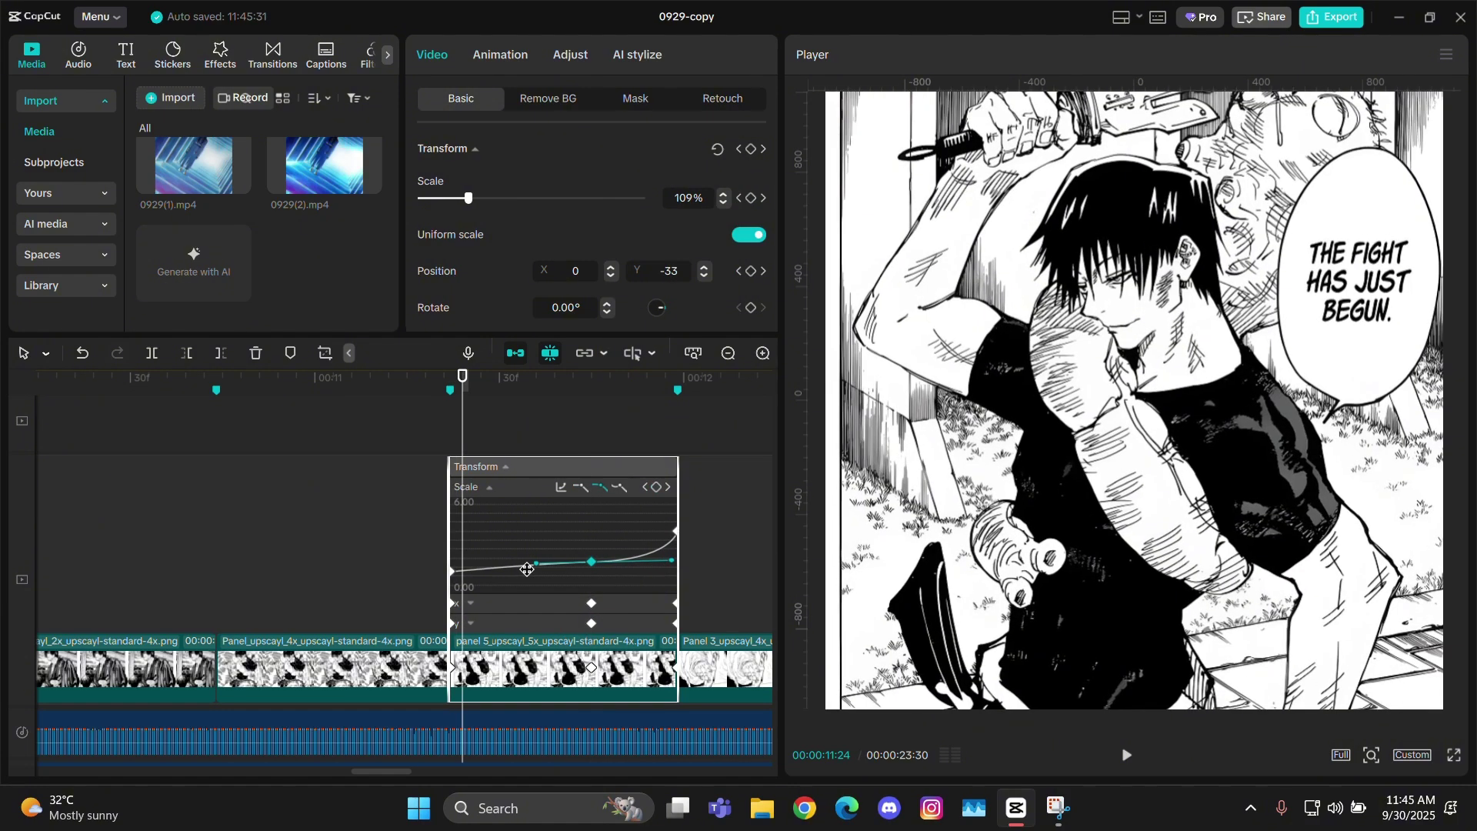
drag(536, 567, 478, 568)
Step: Remove the panel 5 clip's middle X keyframe and curve its X position, pulling the start handle down and the end handle up
click(624, 602)
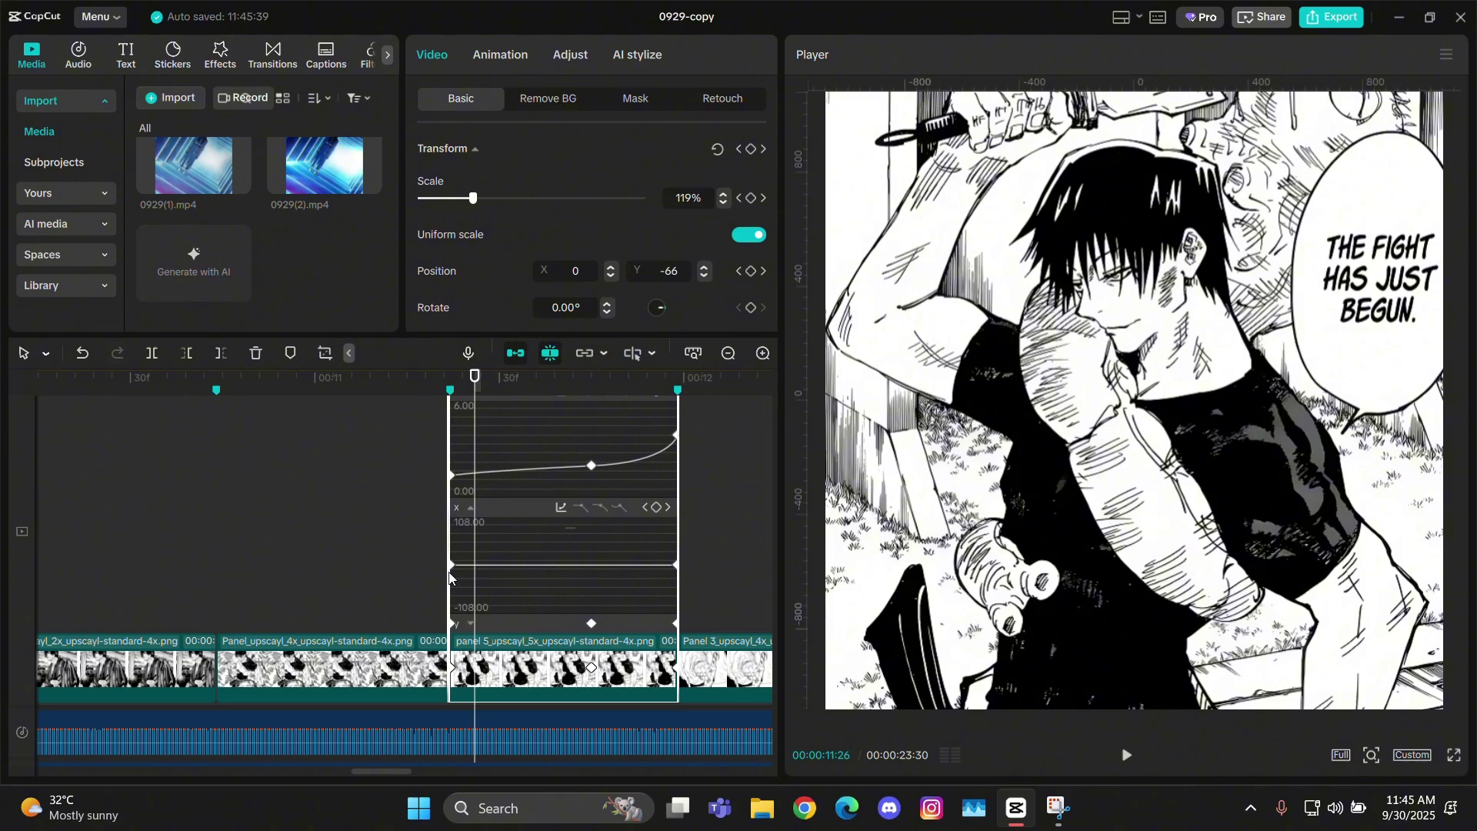
drag(546, 565, 557, 697)
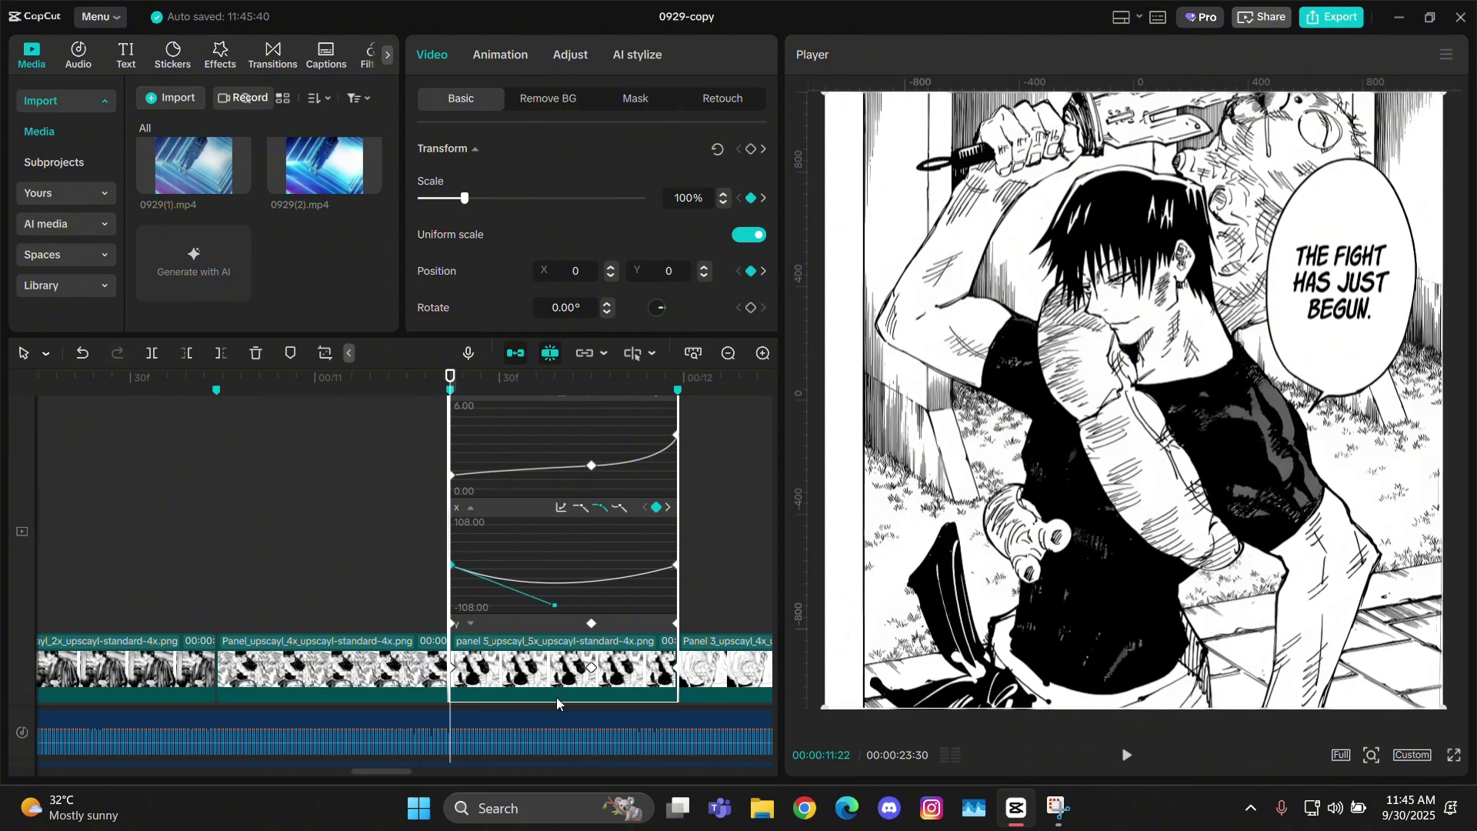
click(676, 565)
drag(598, 567, 612, 451)
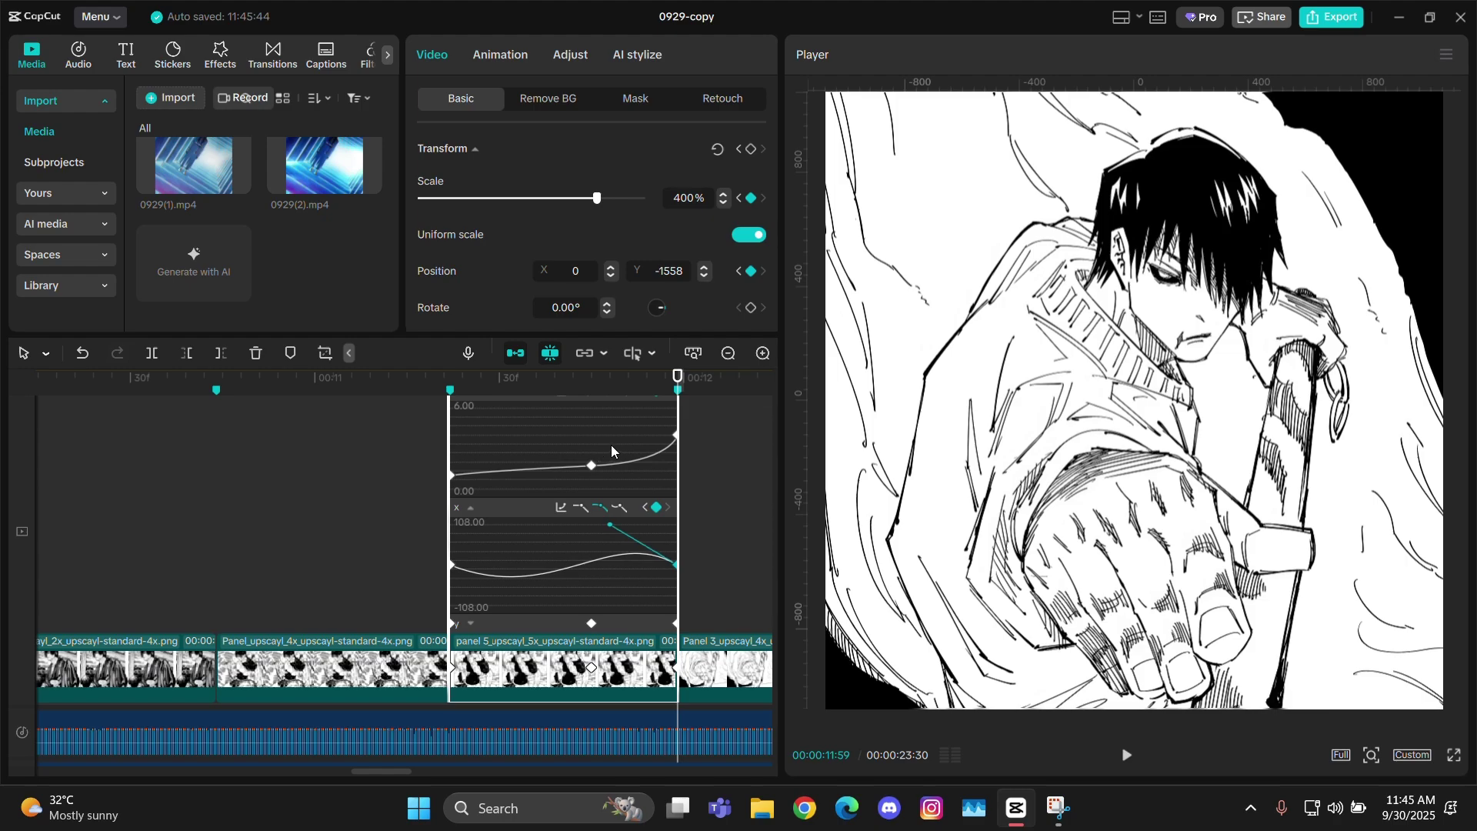
Step: Apply a smooth curve to the middle Y keyframe and shift the panel 5 image up to Y 257 at its start keyframe
click(621, 620)
key(Up)
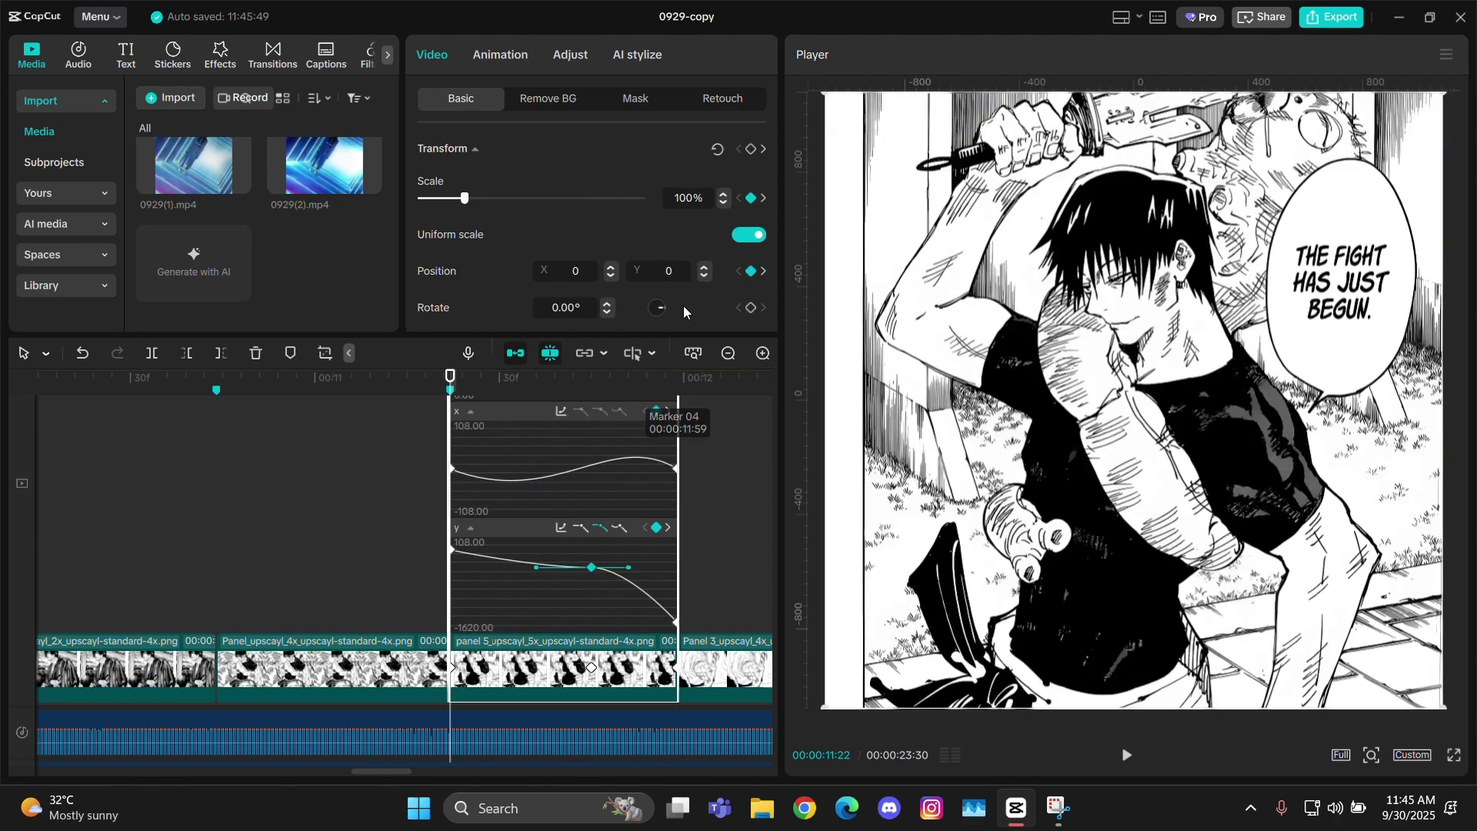
drag(1162, 376, 1163, 355)
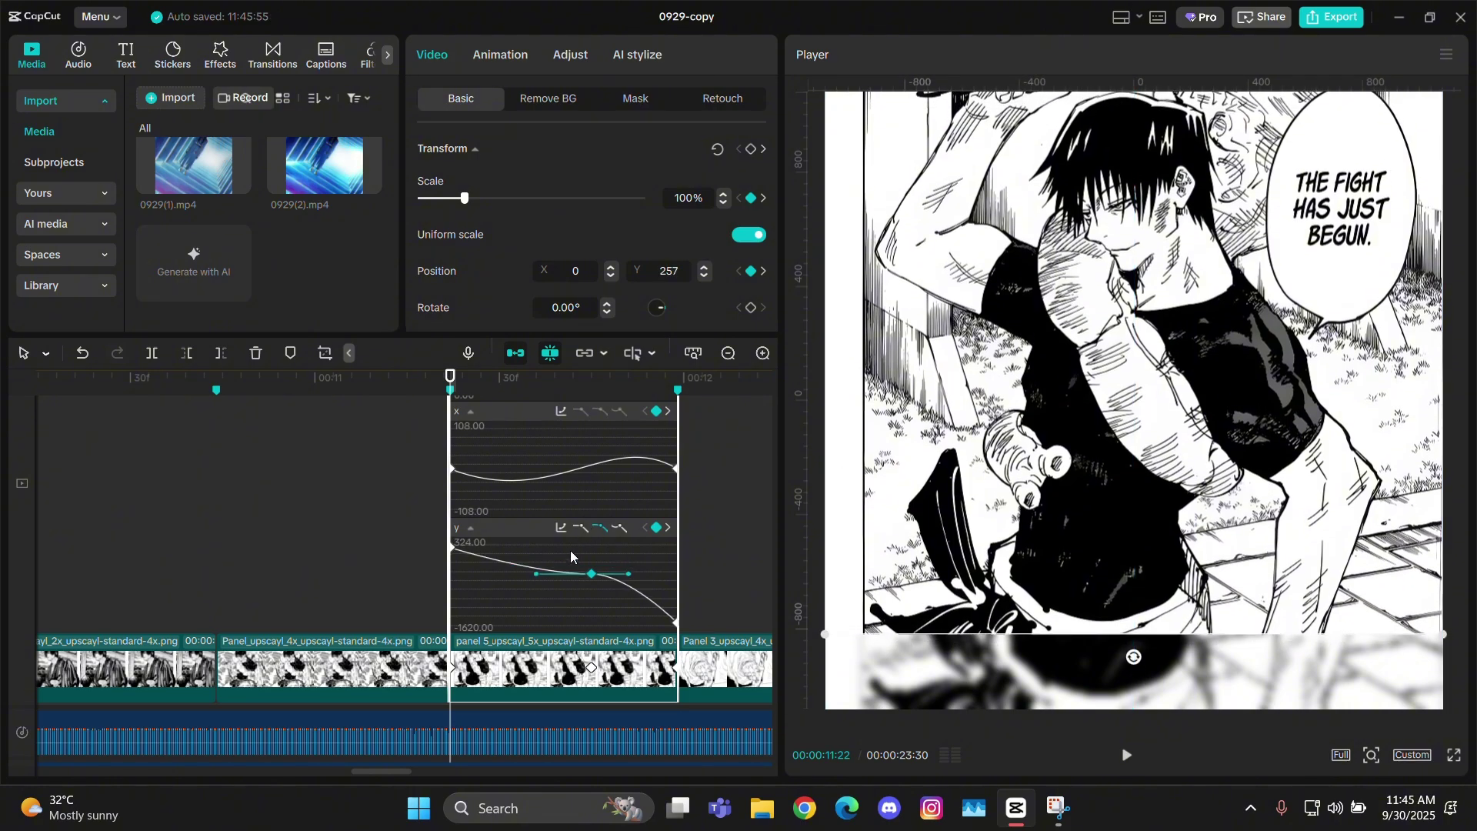
Step: Extend both handles of the panel 5 clip's middle Y keyframe, the incoming one back to about 00:00:11:26
drag(642, 584, 671, 575)
key(Up)
key(Right)
key(Left)
key(Right)
key(Right)
key(Right)
key(Right)
drag(537, 575, 475, 578)
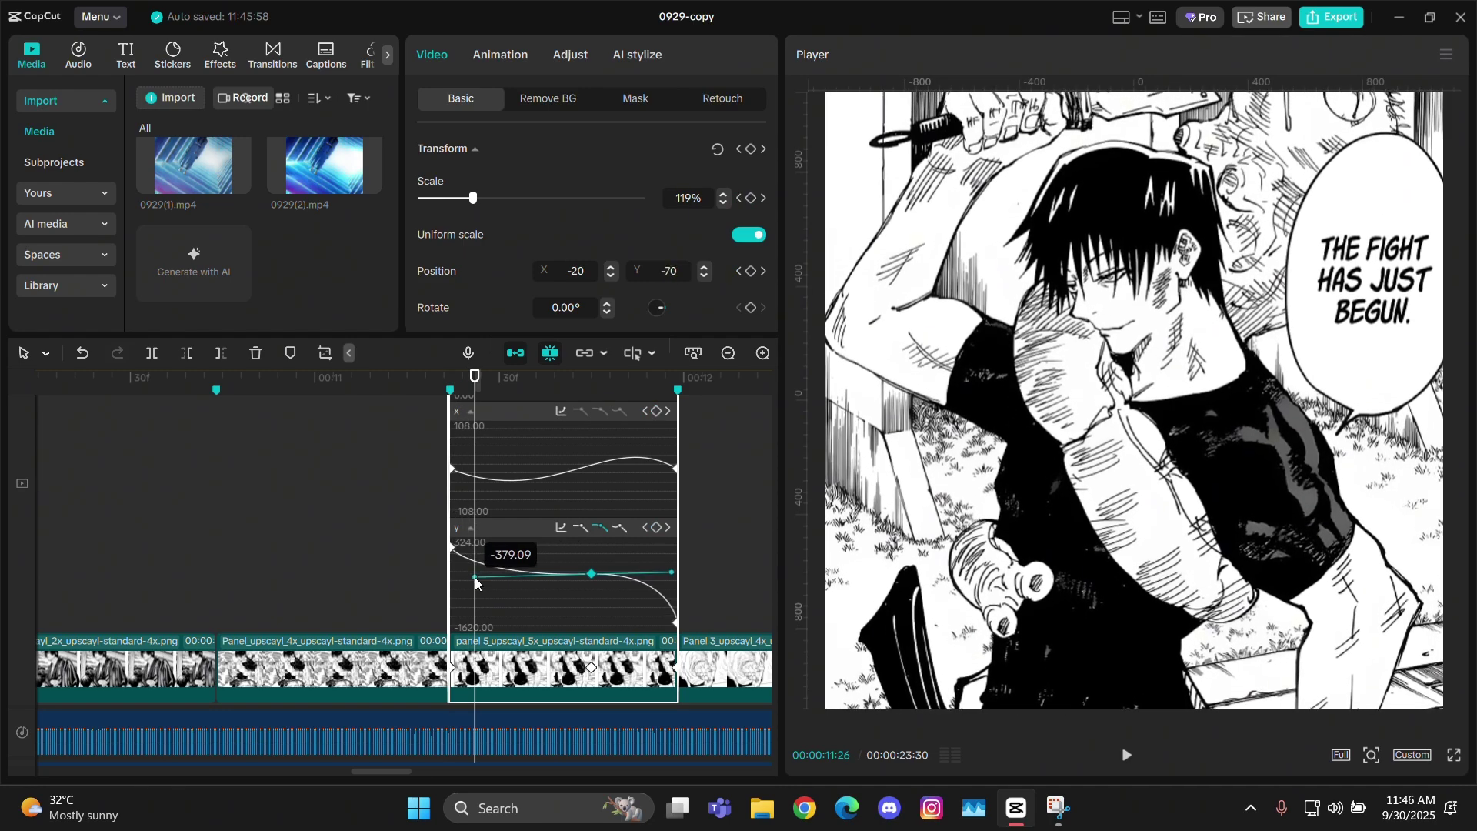
Step: Step frame by frame through the start of the panel 5 clip to check the movement and image edges
key(Up)
key(Right)
key(Right)
key(Right)
key(Right)
key(Right)
key(Right)
key(Right)
key(Right)
key(Right)
Step: Play the Panel_upscayl_4x and panel 5 clips several times to review their zooms and the transition between them
key(space)
click(261, 536)
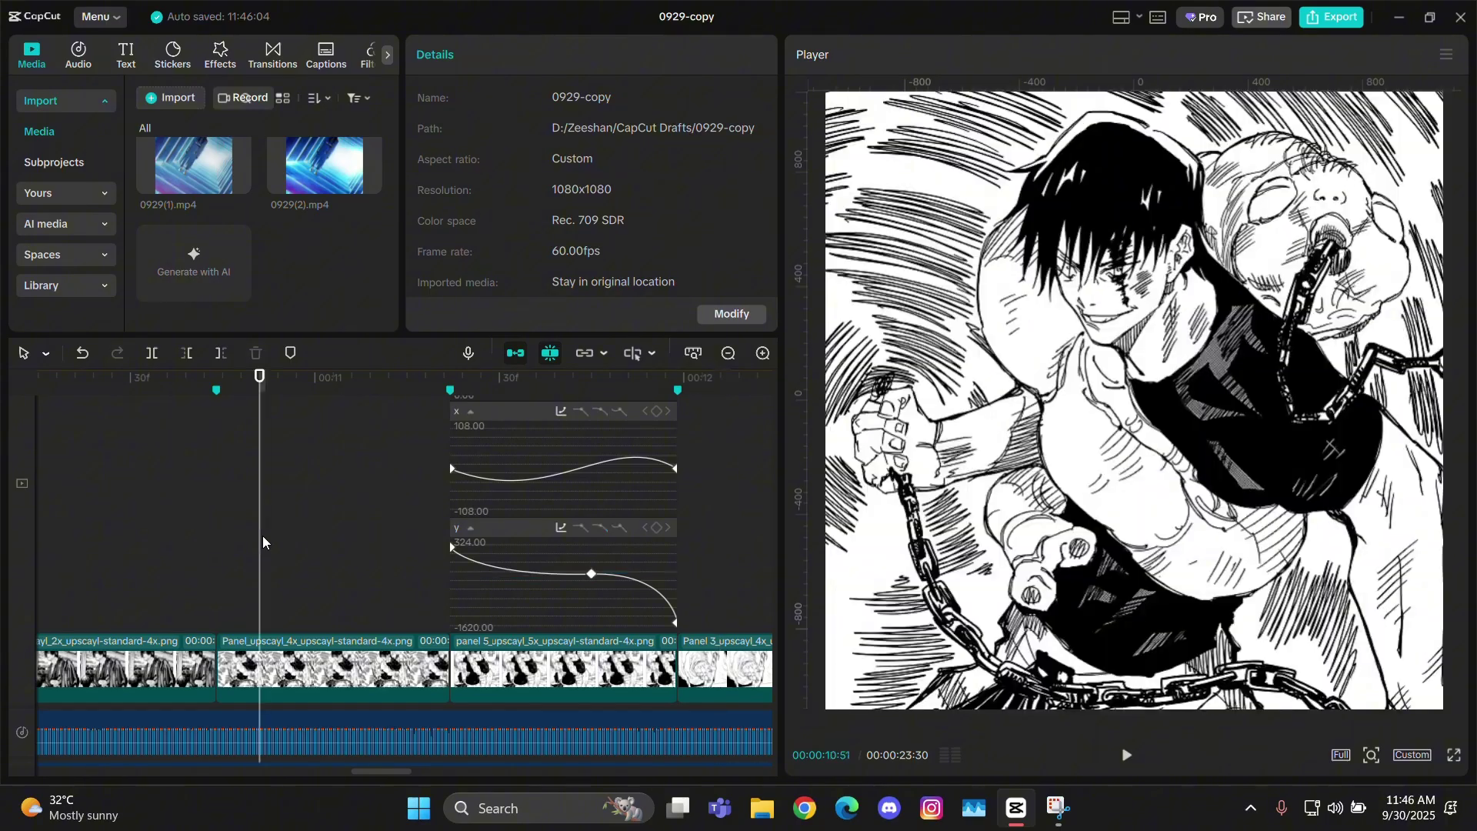
click(235, 525)
click(133, 503)
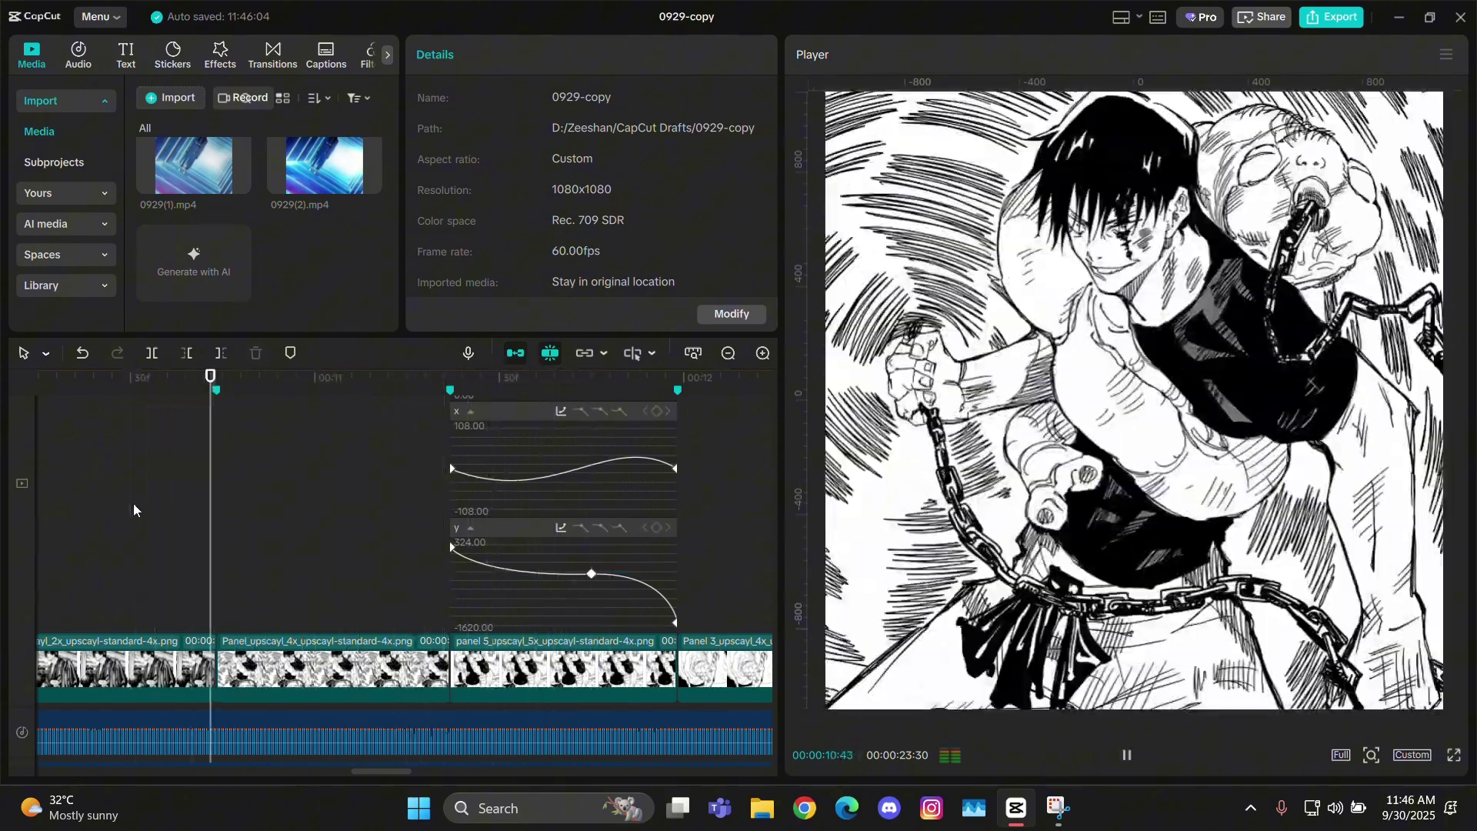
click(223, 525)
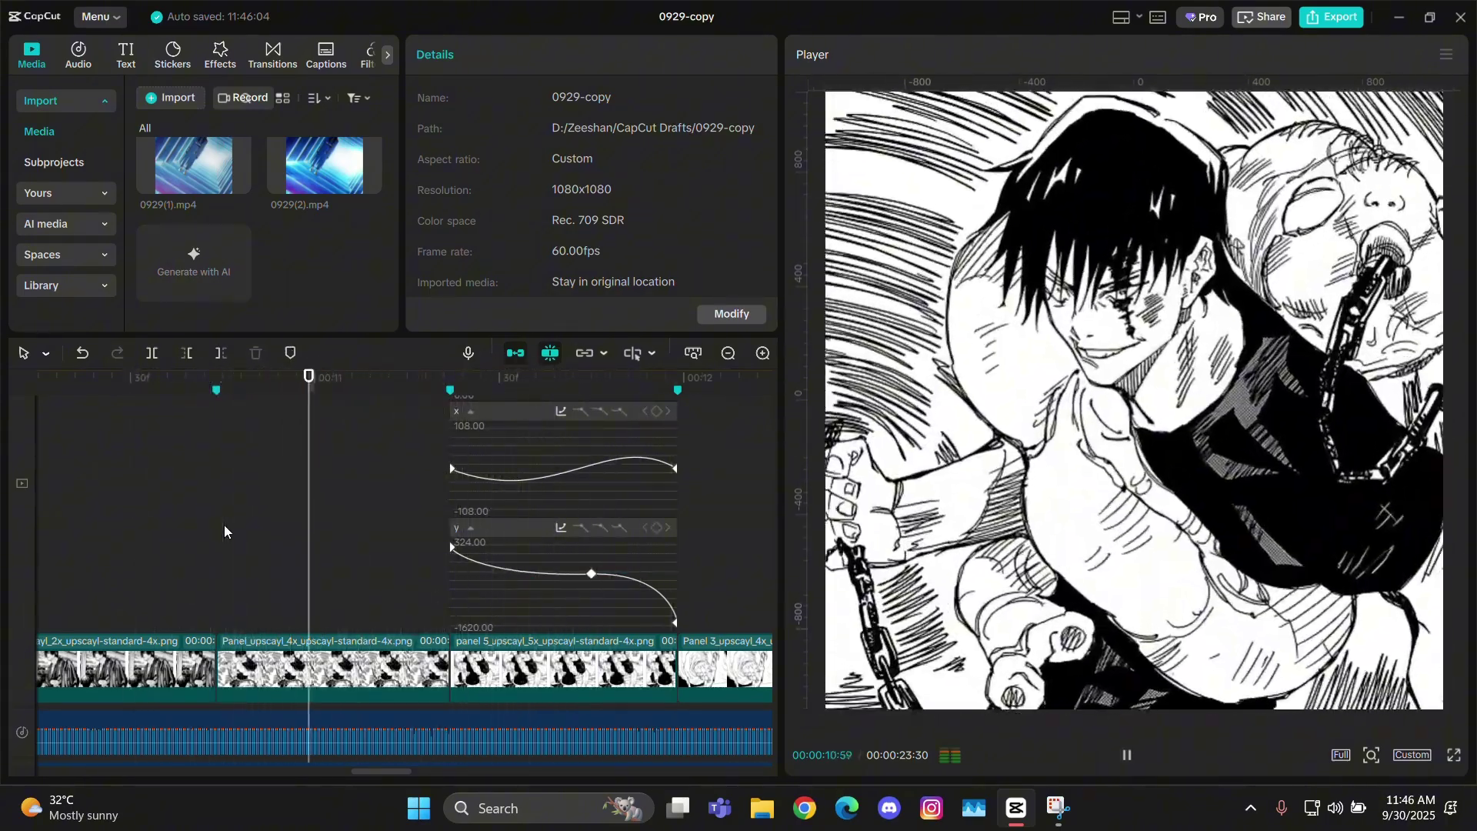
click(225, 530)
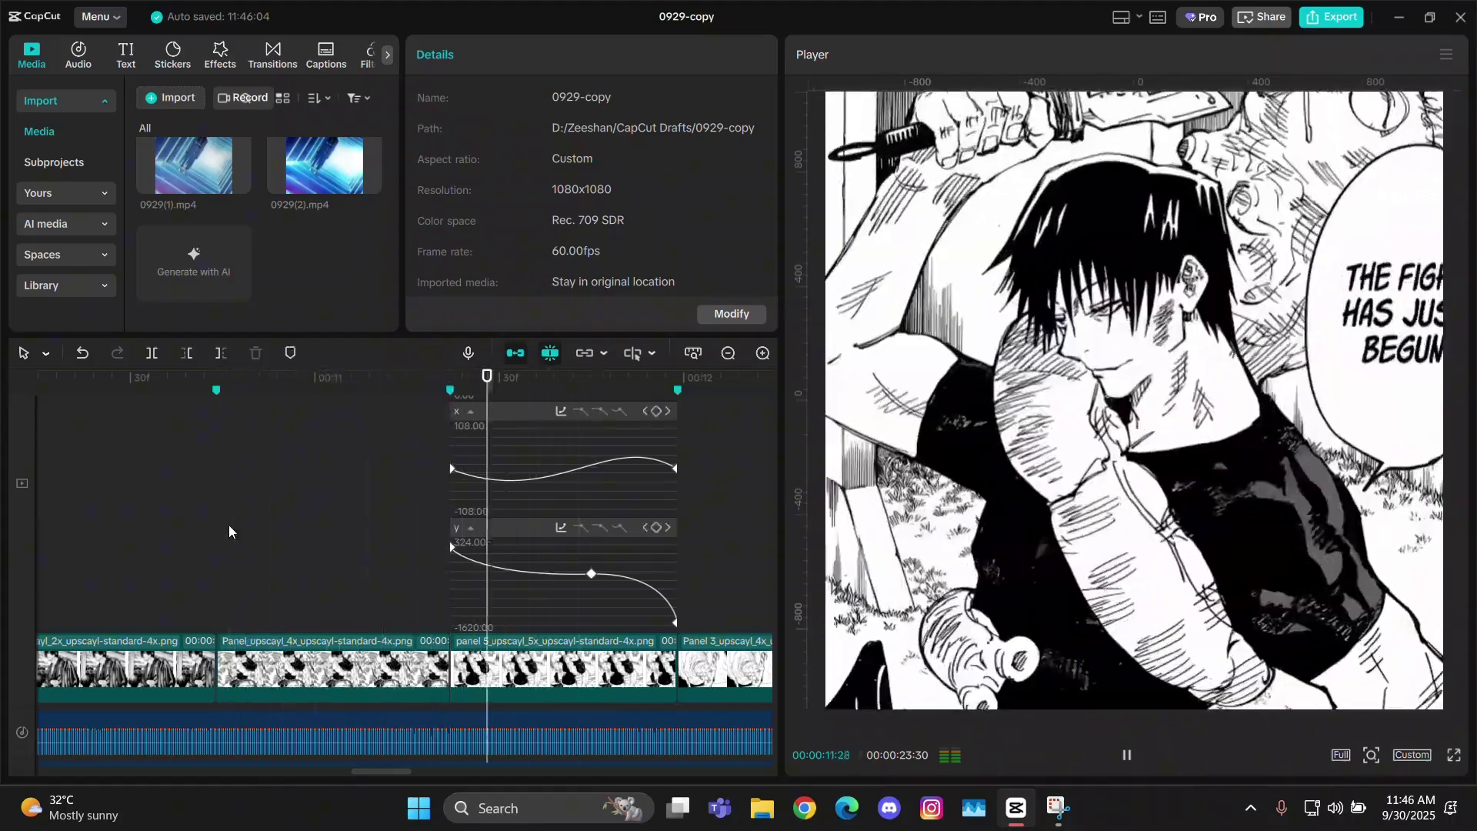
click(229, 530)
click(230, 526)
click(230, 527)
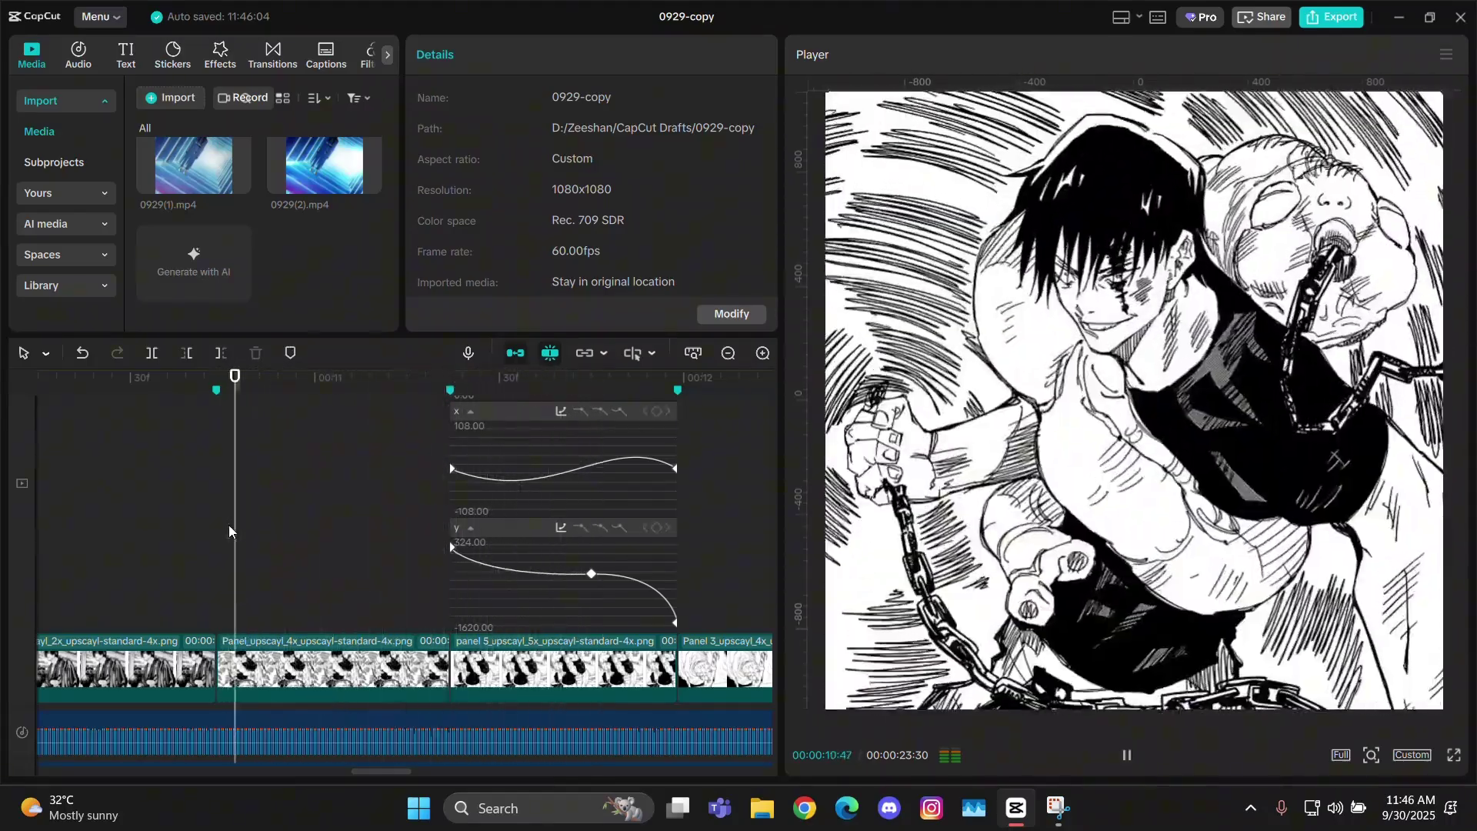
click(283, 528)
key(space)
Step: Extend the incoming curve handle in the following panel clip's keyframe graph back toward the clip's start
click(527, 695)
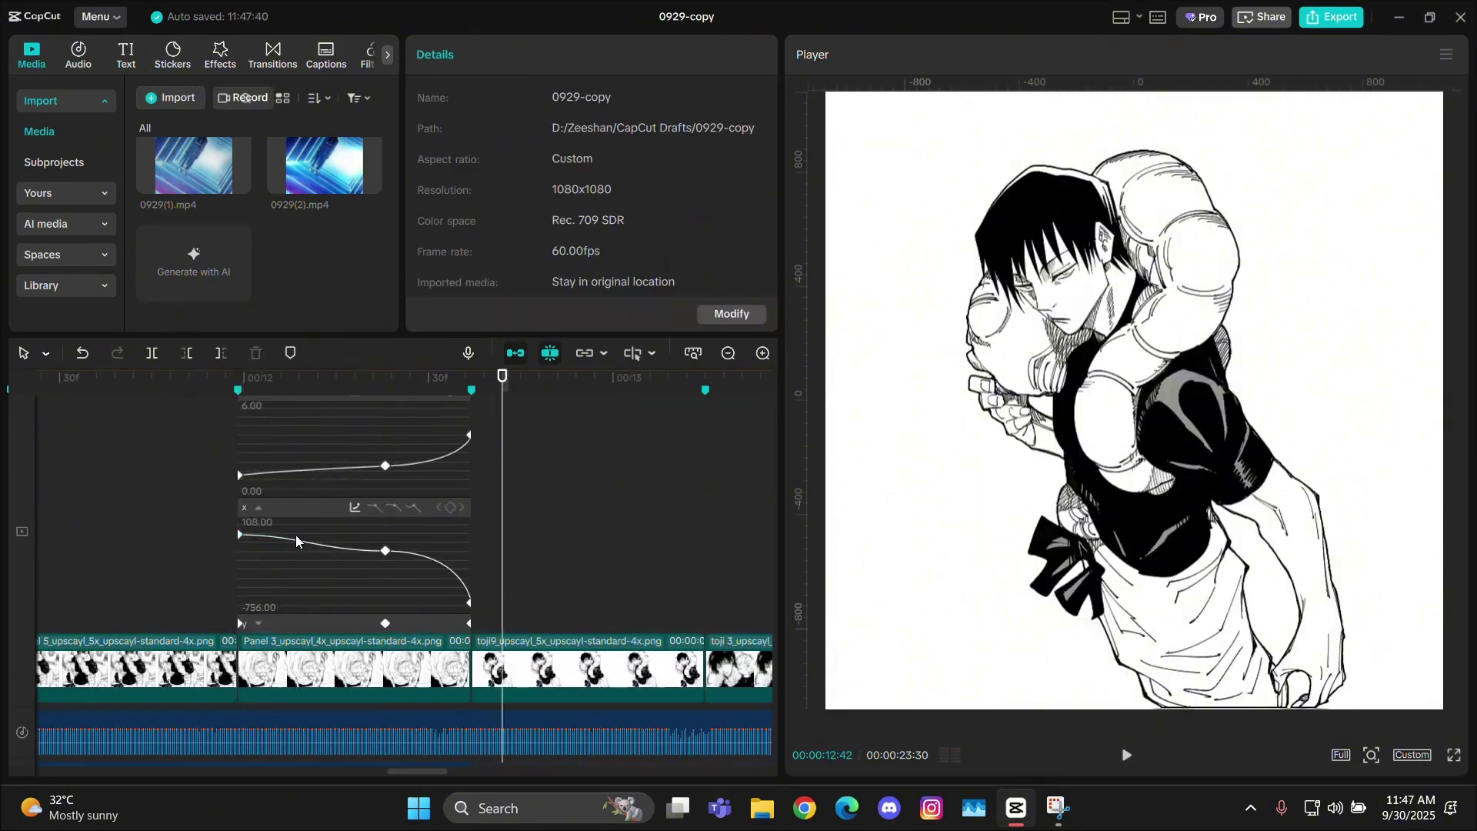
drag(522, 567, 484, 569)
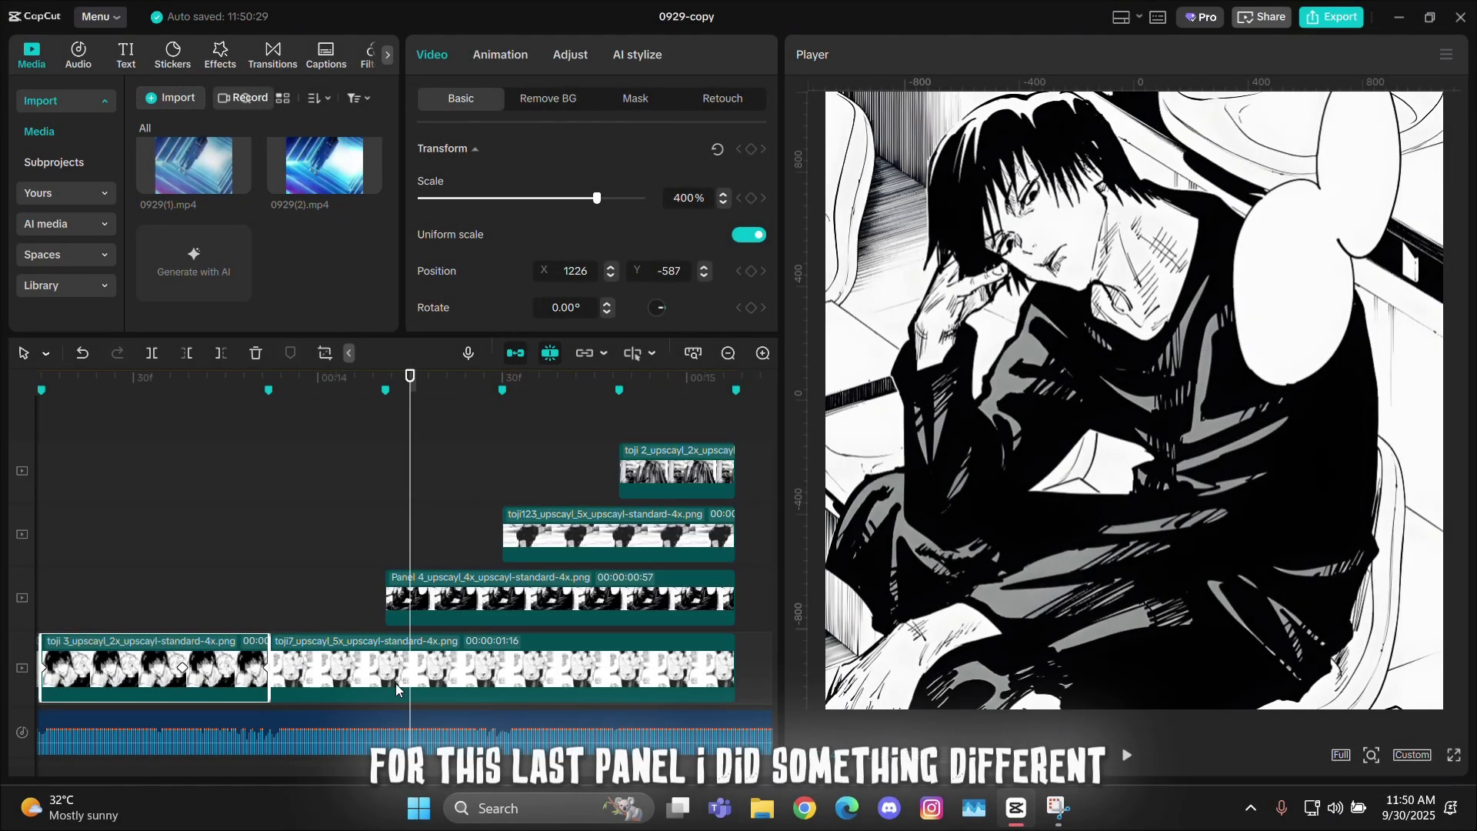
Step: Add scale and position keyframes at the start of the toji7_upscayl_5x clip
key(Up)
click(396, 690)
key(Up)
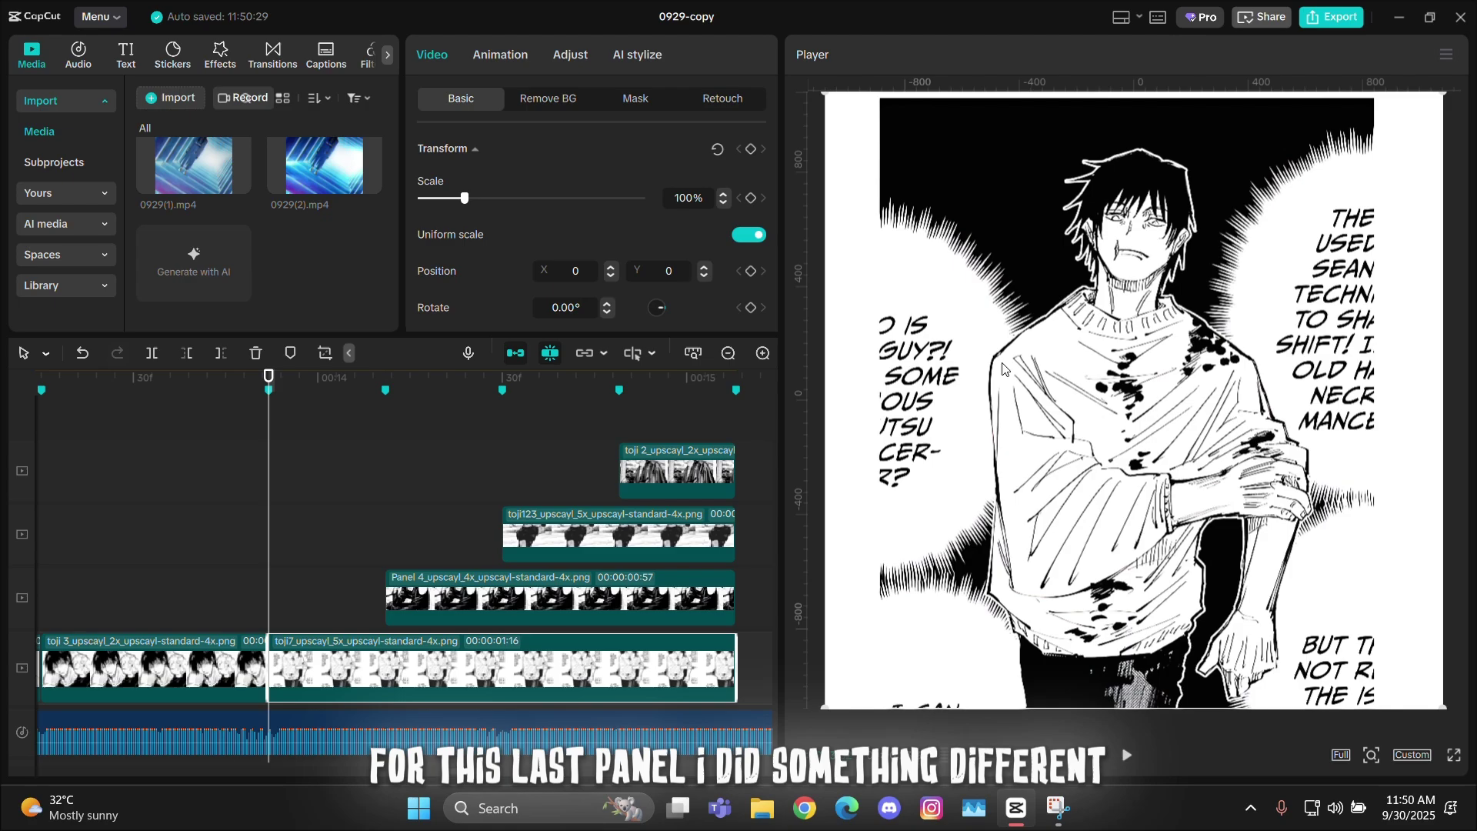
click(729, 353)
click(356, 628)
click(324, 650)
click(303, 626)
key(Up)
key(Up)
click(331, 654)
key(Down)
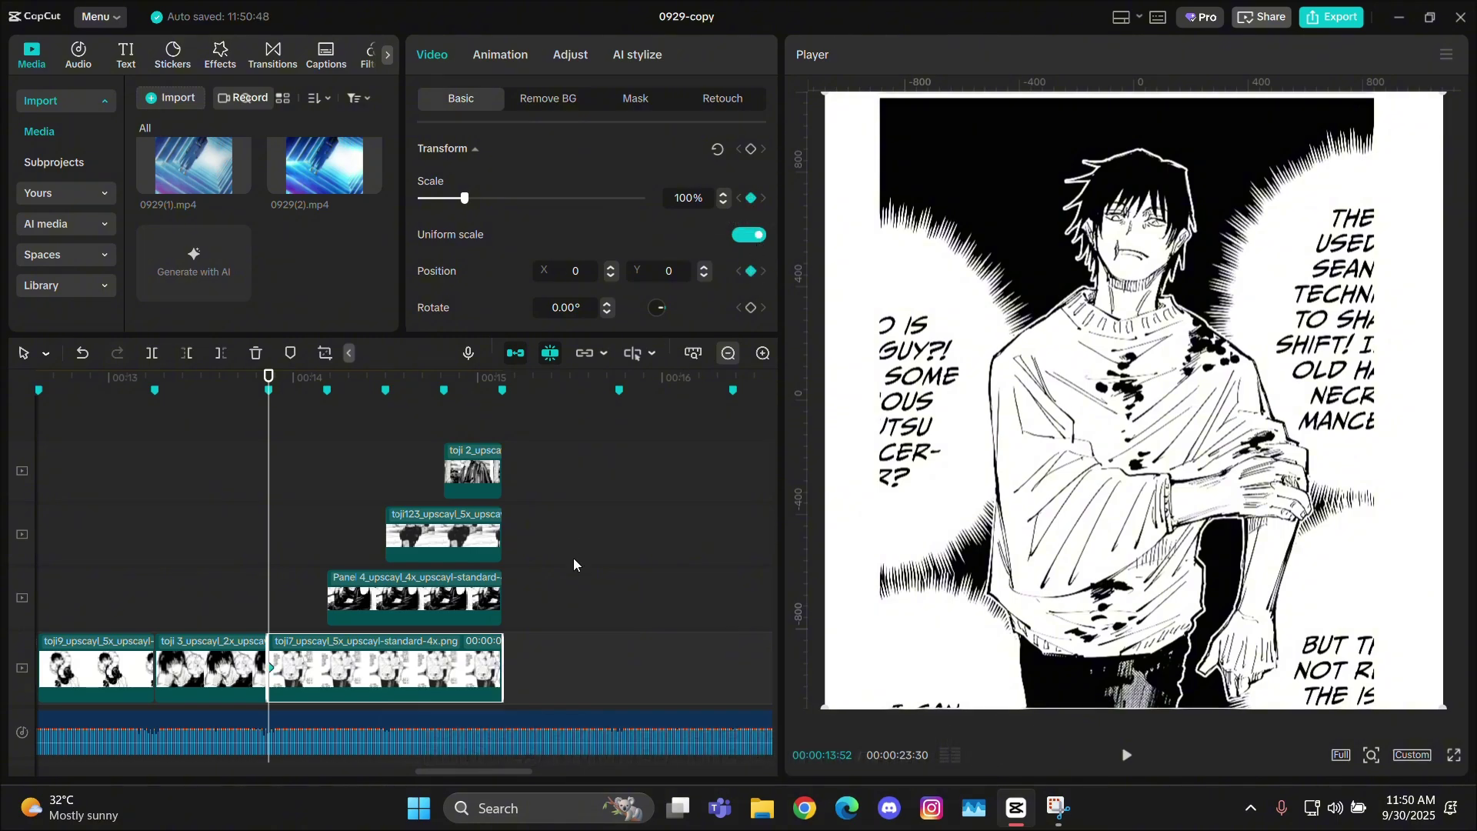
Step: Move the three overlay clips clear of the toji7 clip and keyframe its end at 400% scale and Y -2391, framing the face
drag(574, 564, 395, 484)
drag(373, 599, 667, 599)
click(435, 658)
key(Down)
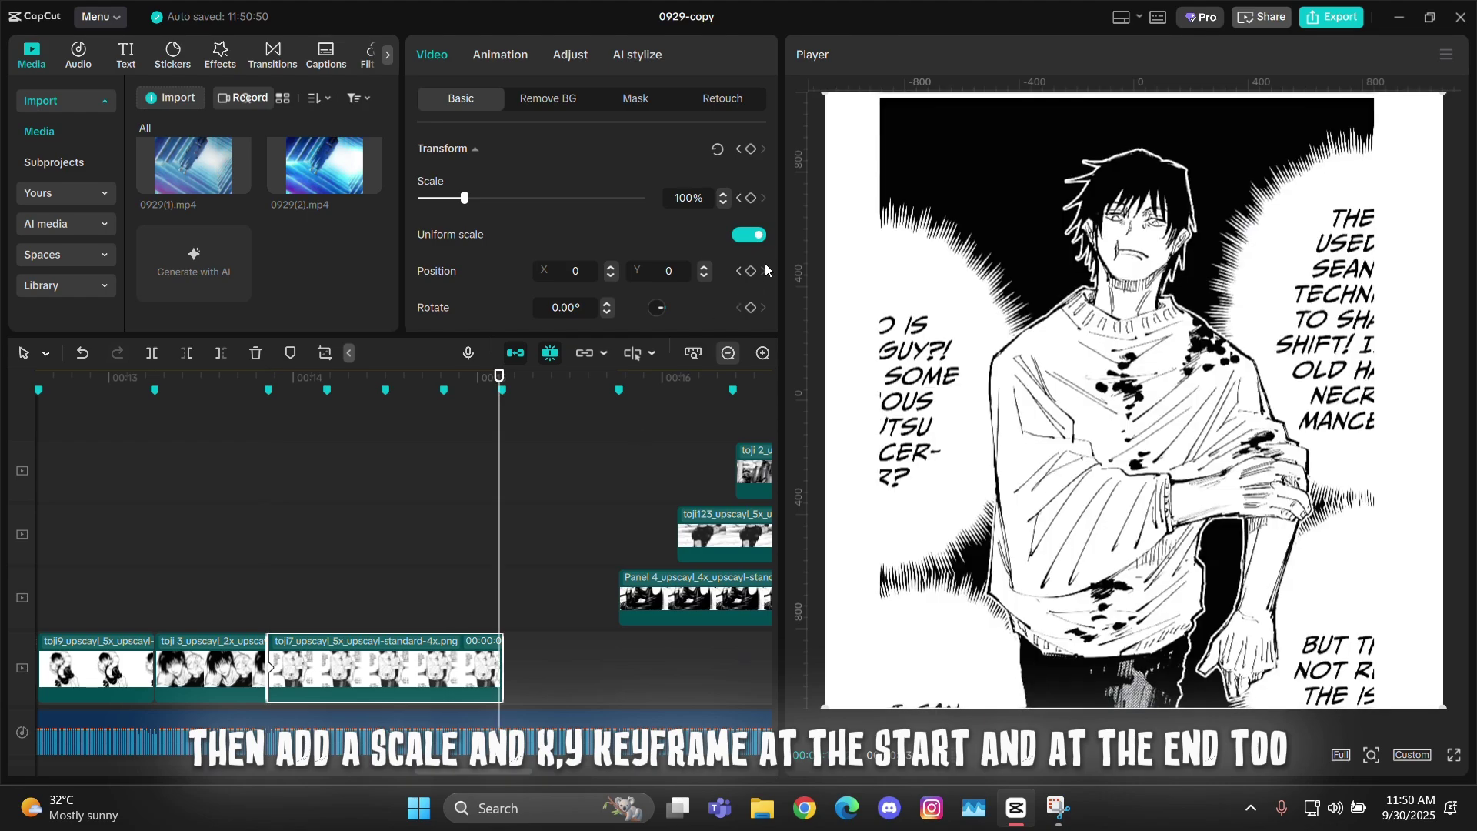
click(751, 198)
drag(465, 198, 598, 197)
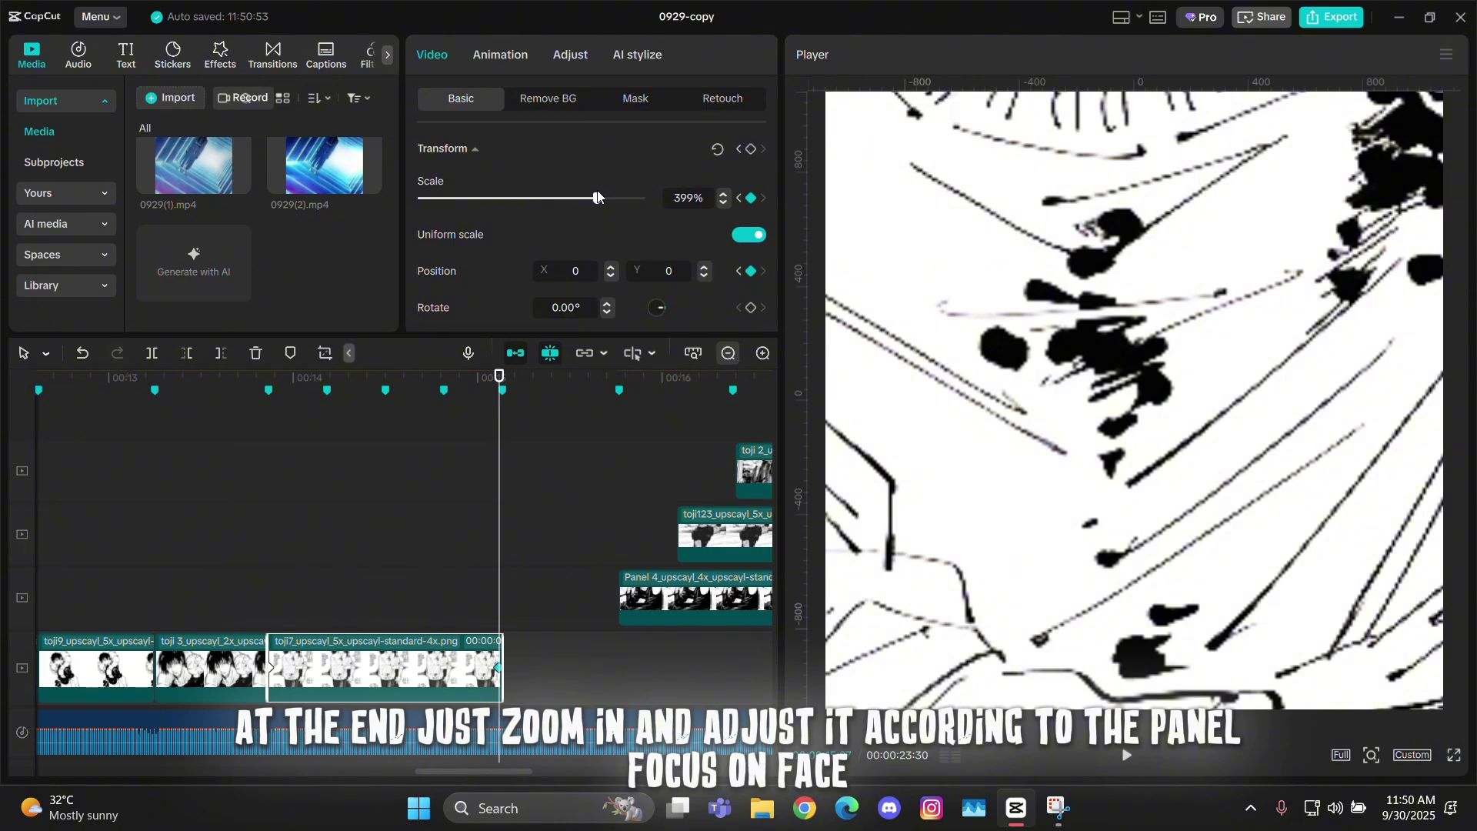
click(724, 194)
drag(1015, 255, 1027, 690)
drag(1122, 334, 1116, 594)
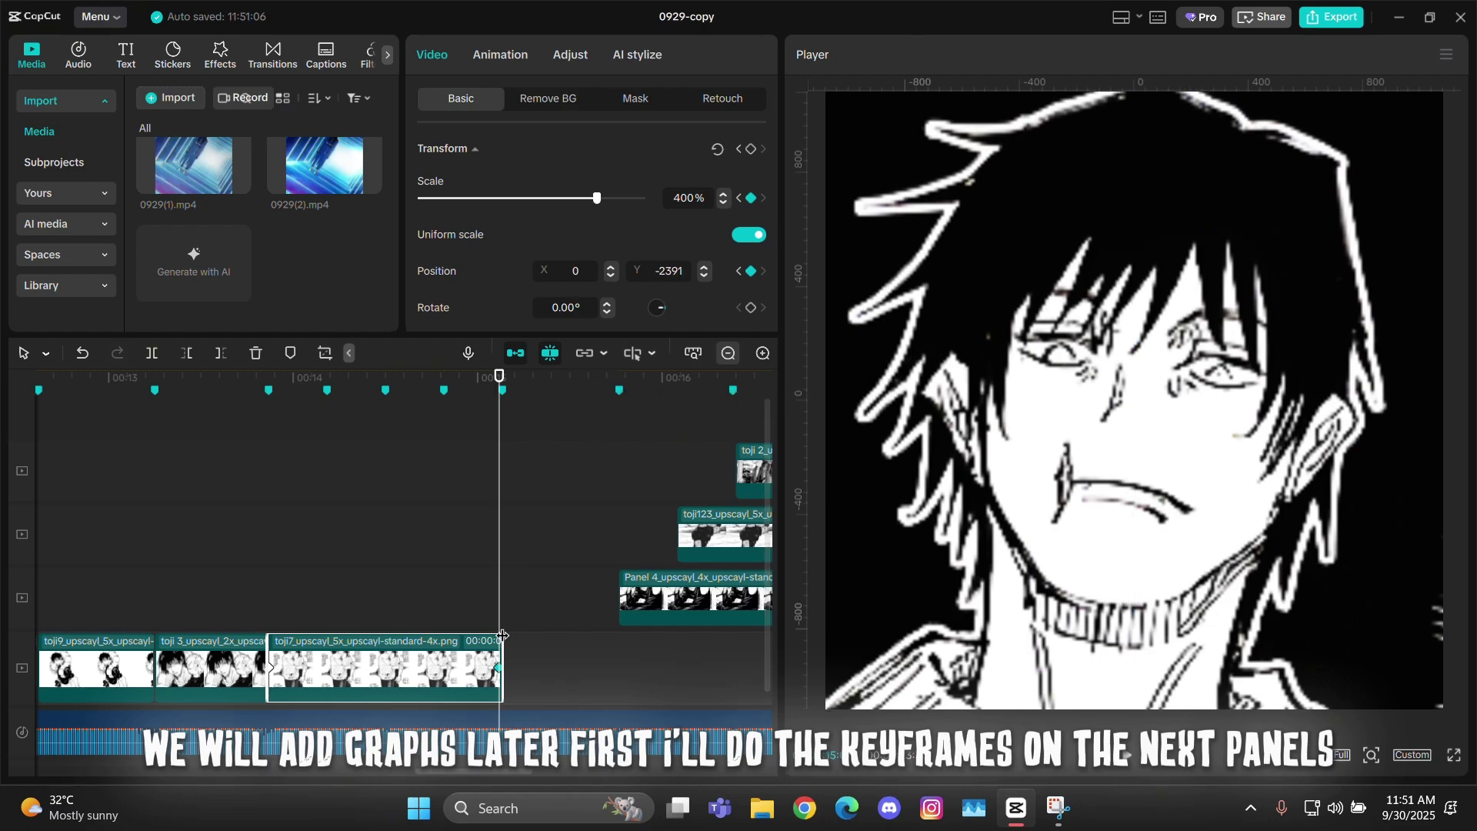
Step: Move the three overlay clips back above the toji7 clip so that they finish at its end
key(Up)
drag(637, 644, 762, 446)
mouse_move(298, 597)
mouse_down()
mouse_move(2, 592)
mouse_move(443, 599)
mouse_move(420, 602)
mouse_up()
click(326, 534)
Step: Add position keyframes at the start and end of the Panel 4 overlay clip
click(382, 591)
click(754, 272)
key(Down)
key(Down)
key(Down)
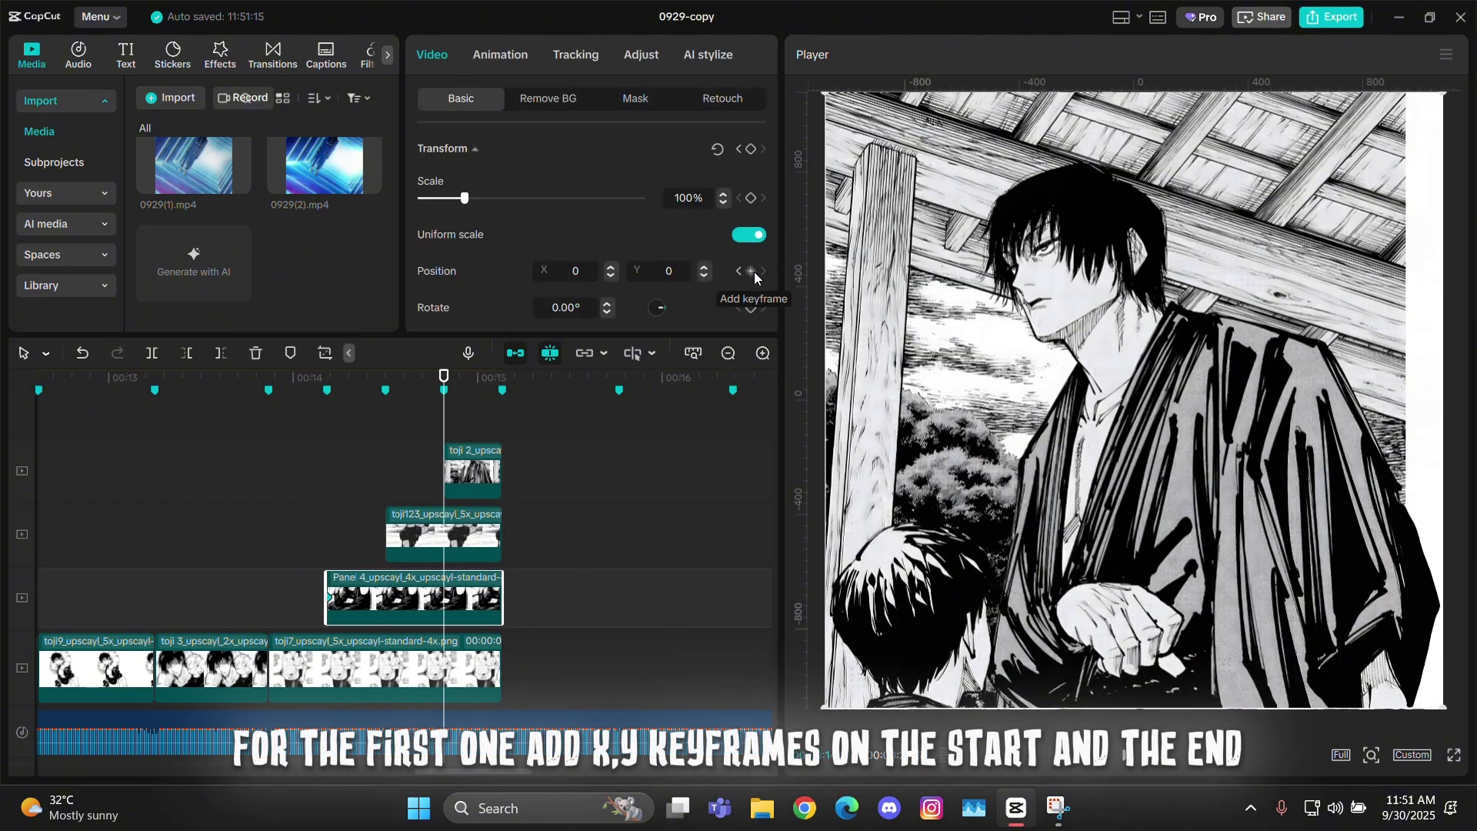
click(754, 272)
Step: Move the Panel 4 image down out of frame at its start keyframe, to Y -2155
key(Up)
key(Up)
key(Up)
drag(1054, 286, 1059, 829)
drag(1113, 664, 1113, 732)
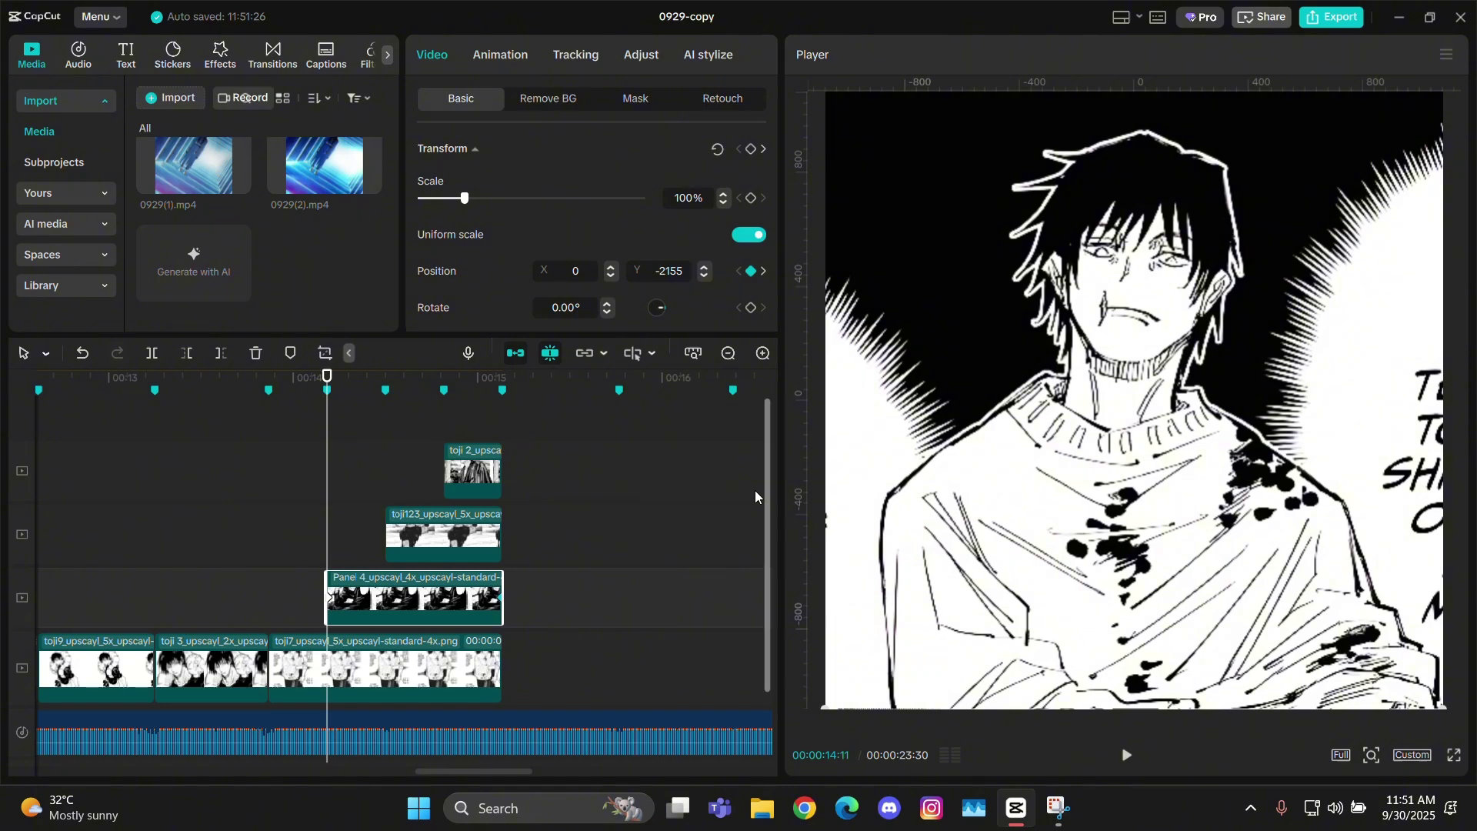
Step: Add position keyframes at both ends of the toji123 clip and move its image up out of frame at the start, to Y 2156
click(460, 538)
key(Down)
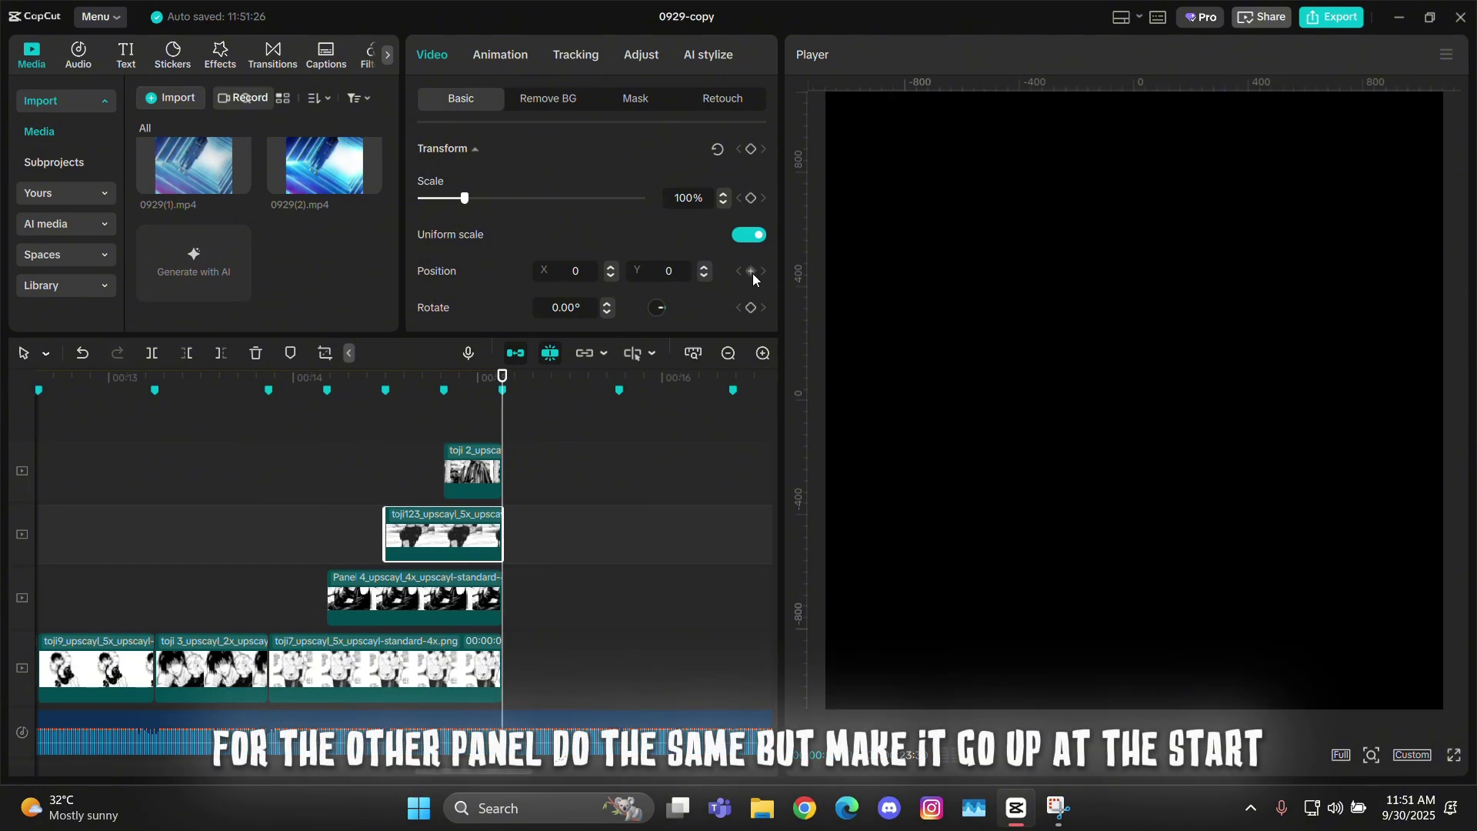
click(751, 271)
key(Up)
key(Up)
key(Up)
key(Down)
drag(1090, 508, 1202, 19)
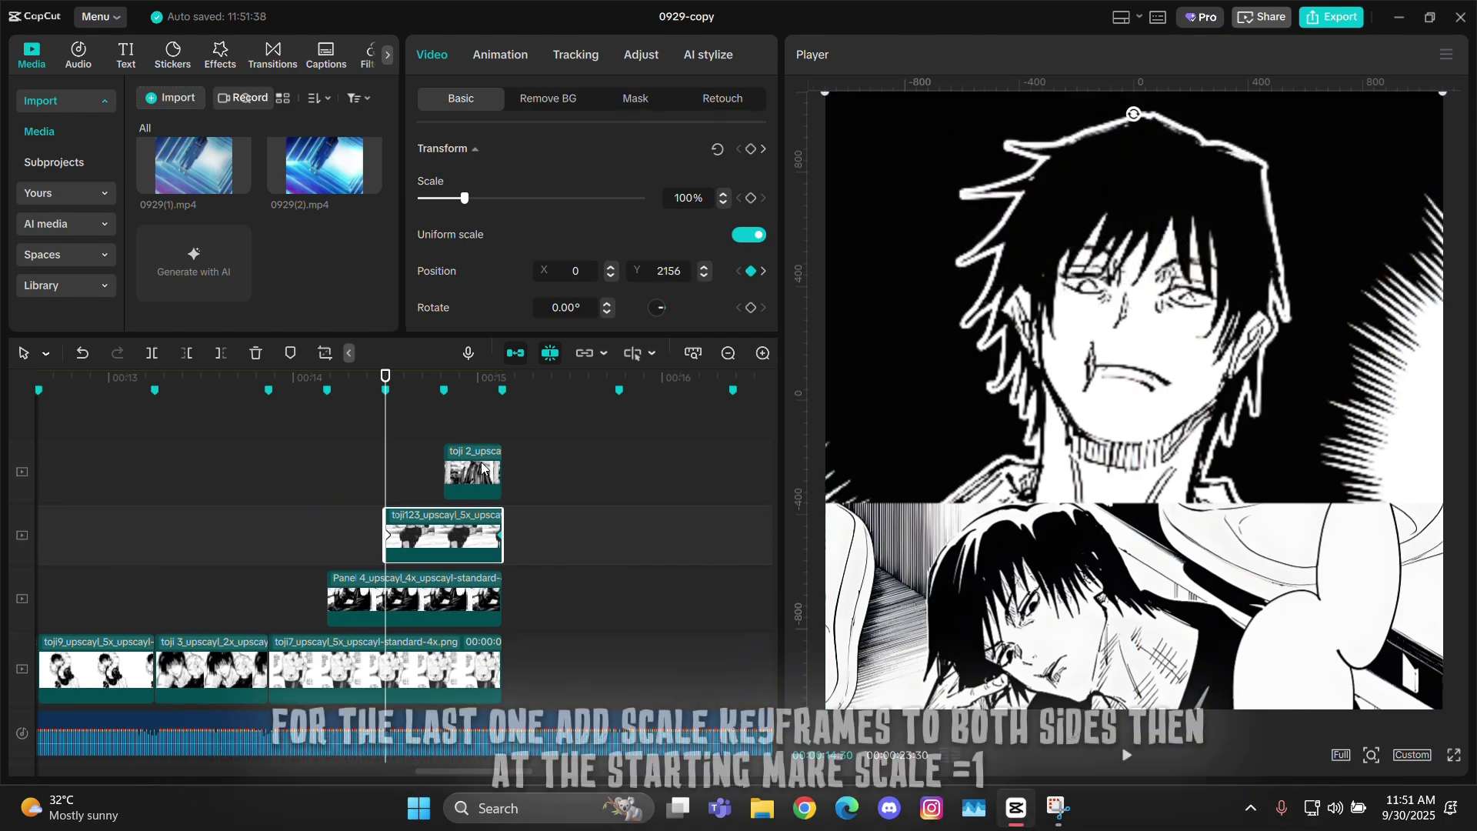
Step: Add scale keyframes at both ends of the toji 2 overlay clip and set the starting scale to 1%
key(Down)
click(751, 197)
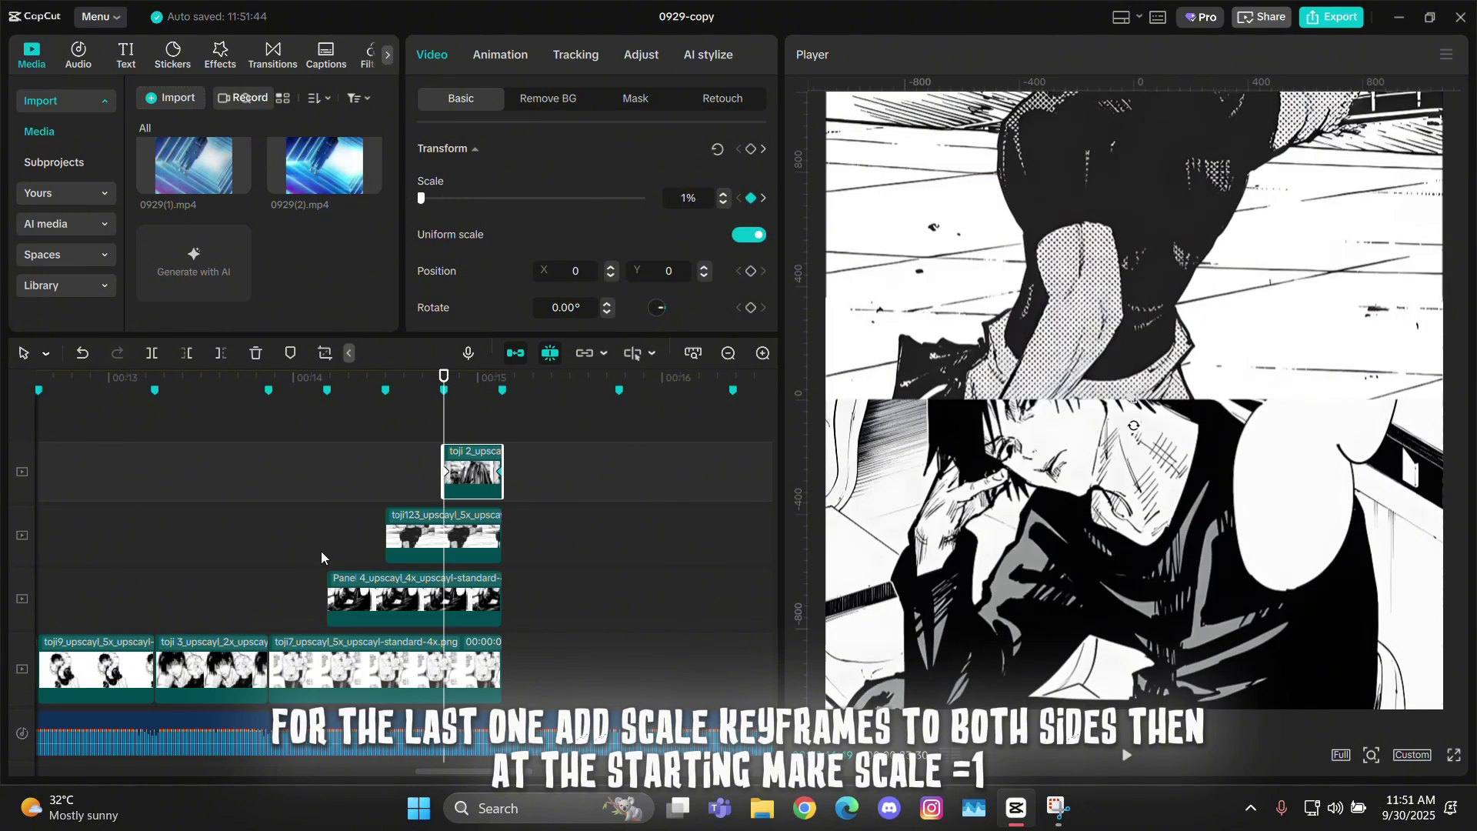
Step: Ease the toji7 clip's Scale curve by extending the end keyframe's incoming handle back toward the clip's start
click(287, 658)
key(alt+k)
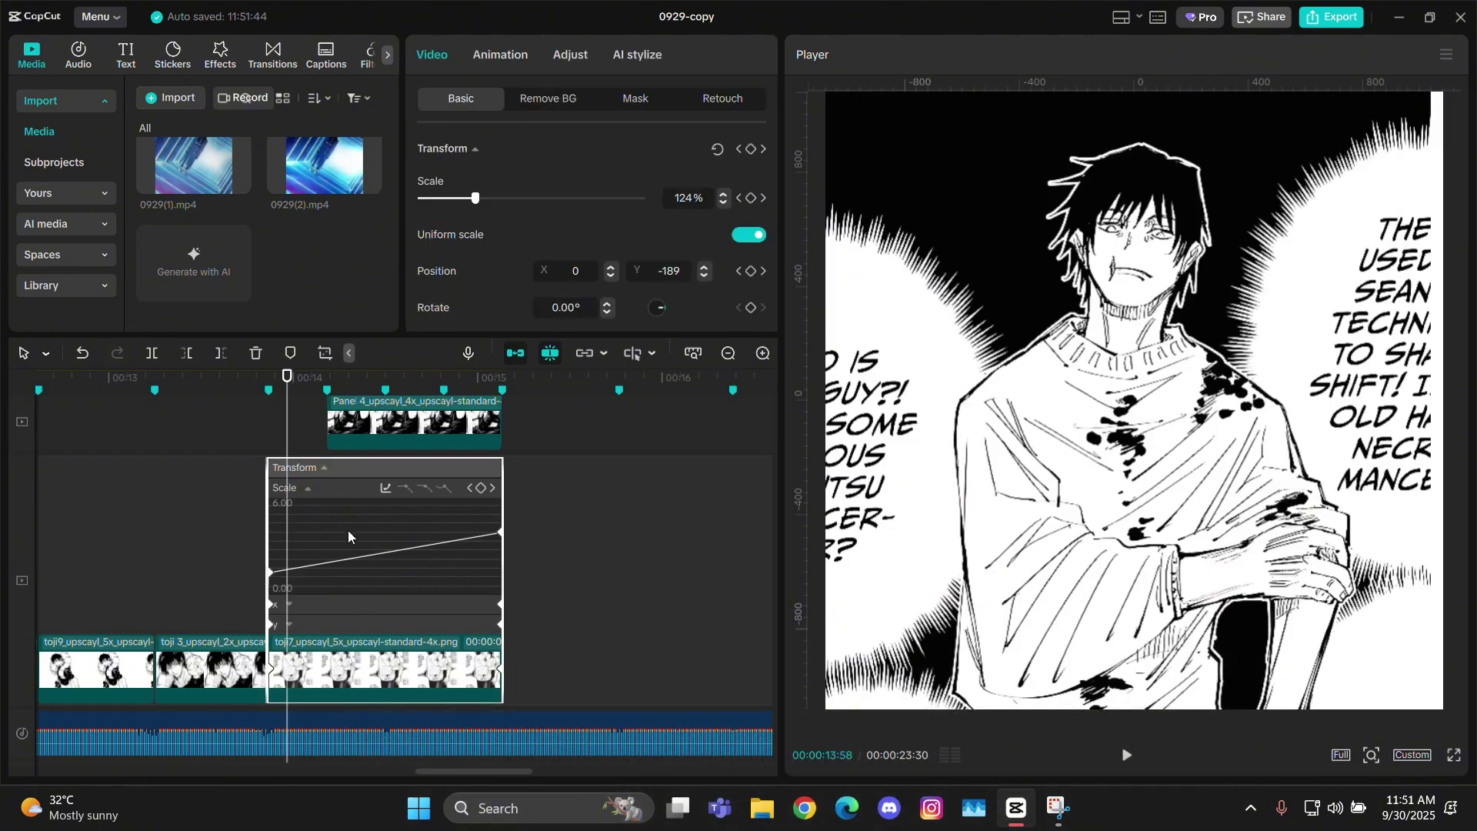
click(427, 489)
drag(410, 532, 314, 537)
Step: Step frame by frame through the start of the toji7 clip to check the eased zoom
key(Up)
key(Up)
key(Up)
key(Up)
key(Right)
key(Right)
key(Right)
key(Right)
key(Right)
key(Right)
key(Right)
key(Right)
key(Right)
key(Right)
key(Right)
key(Right)
key(Right)
key(Right)
key(Right)
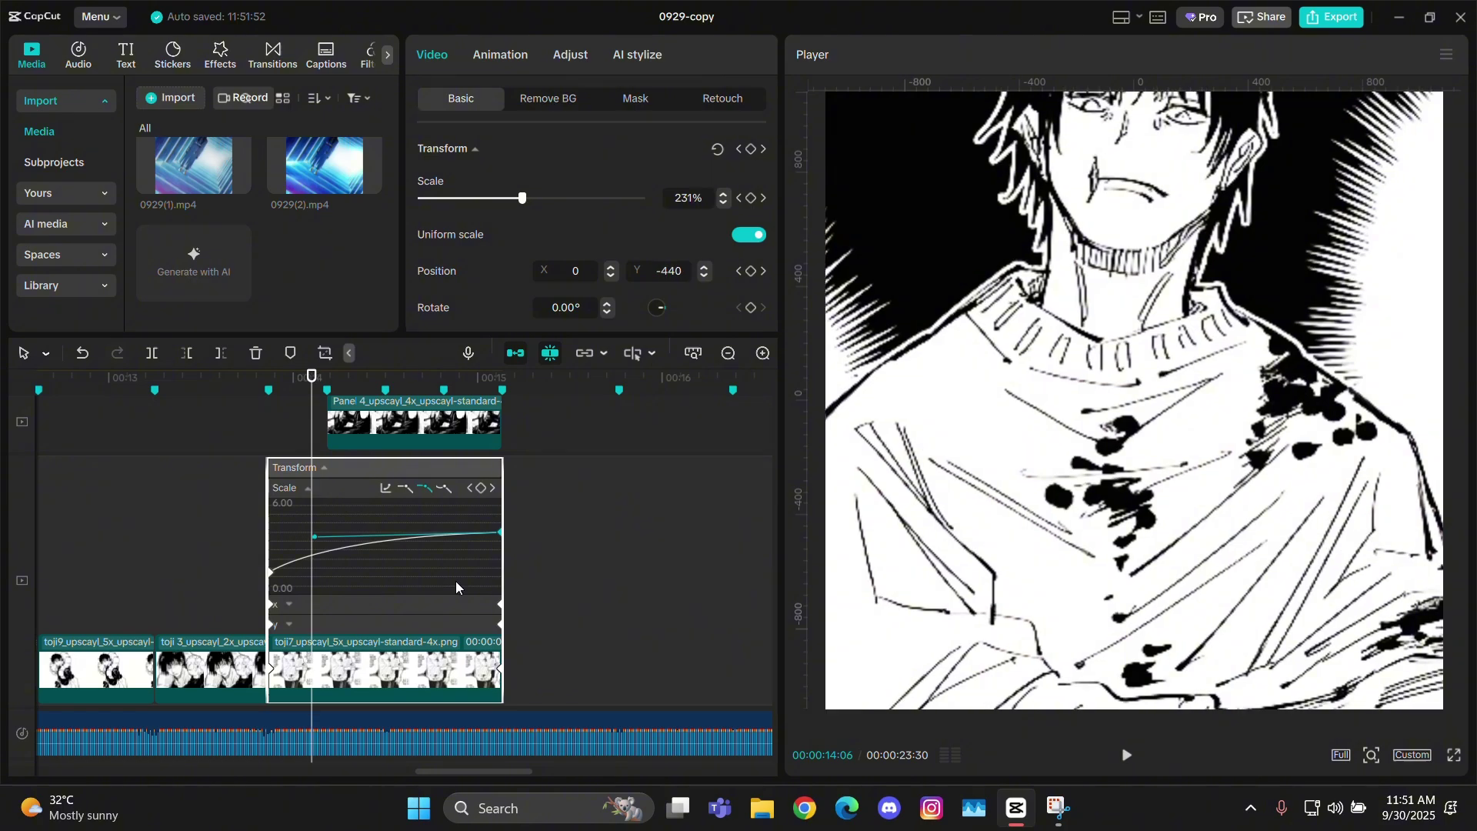
Step: Try easing the toji7 clip's Y curve by extending its end keyframe's incoming handle back near the clip's start
scroll(445, 600, down, 2)
scroll(428, 621, down, 2)
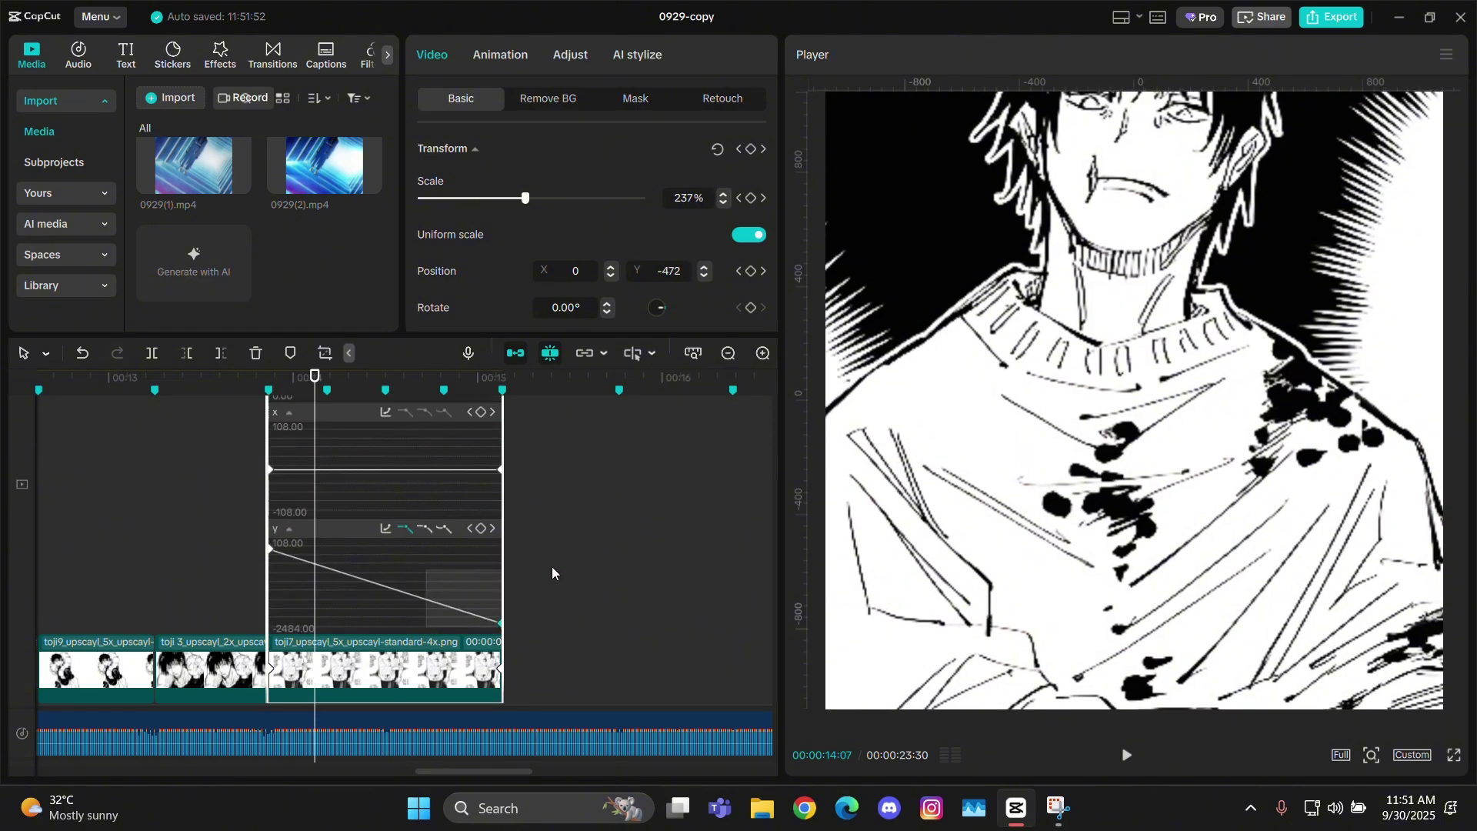
click(425, 529)
mouse_move(409, 620)
mouse_down()
mouse_move(237, 617)
mouse_move(283, 622)
mouse_up()
key(Up)
key(Up)
key(Up)
key(Up)
key(Up)
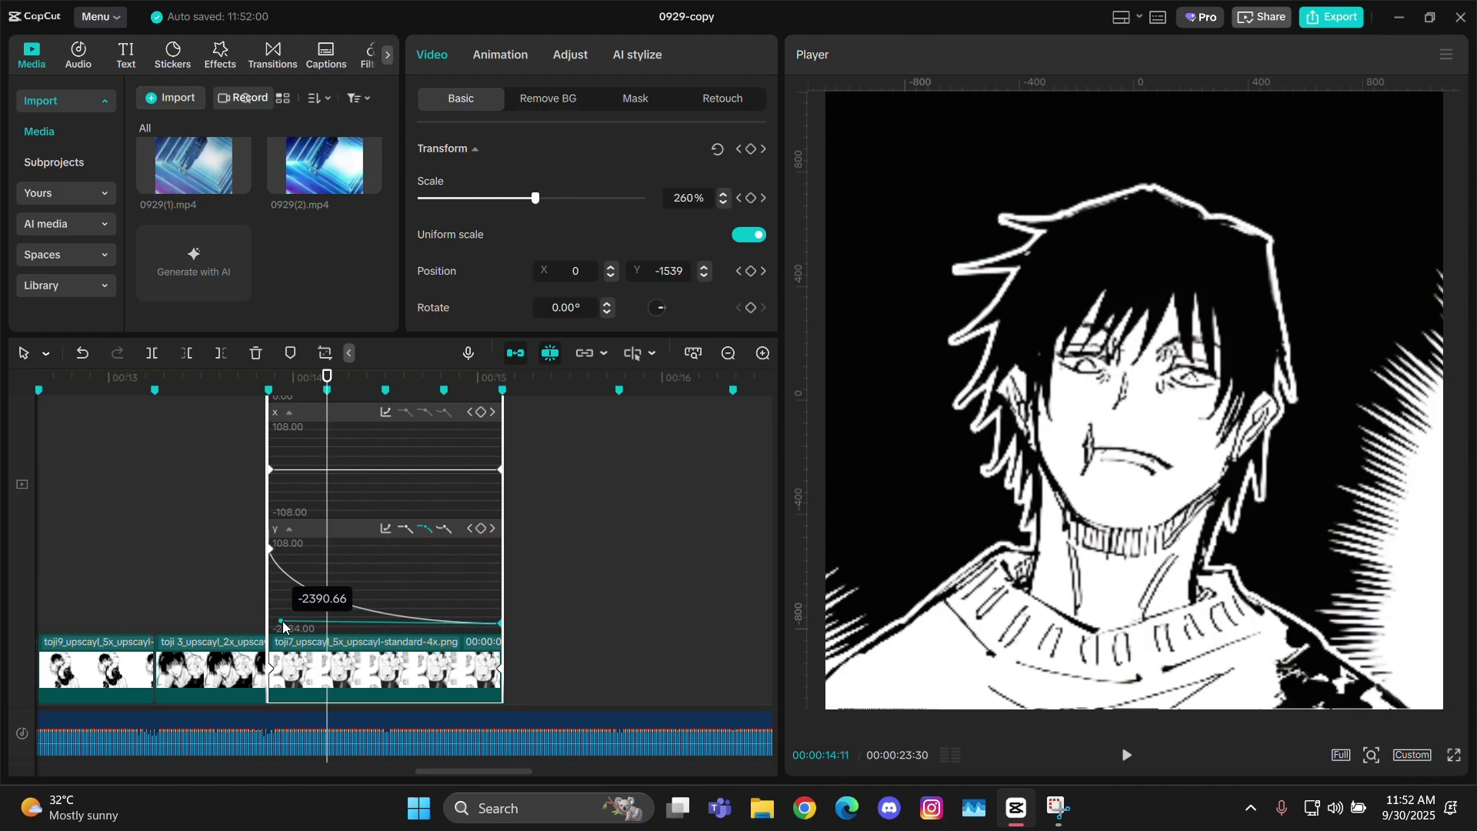
key(Down)
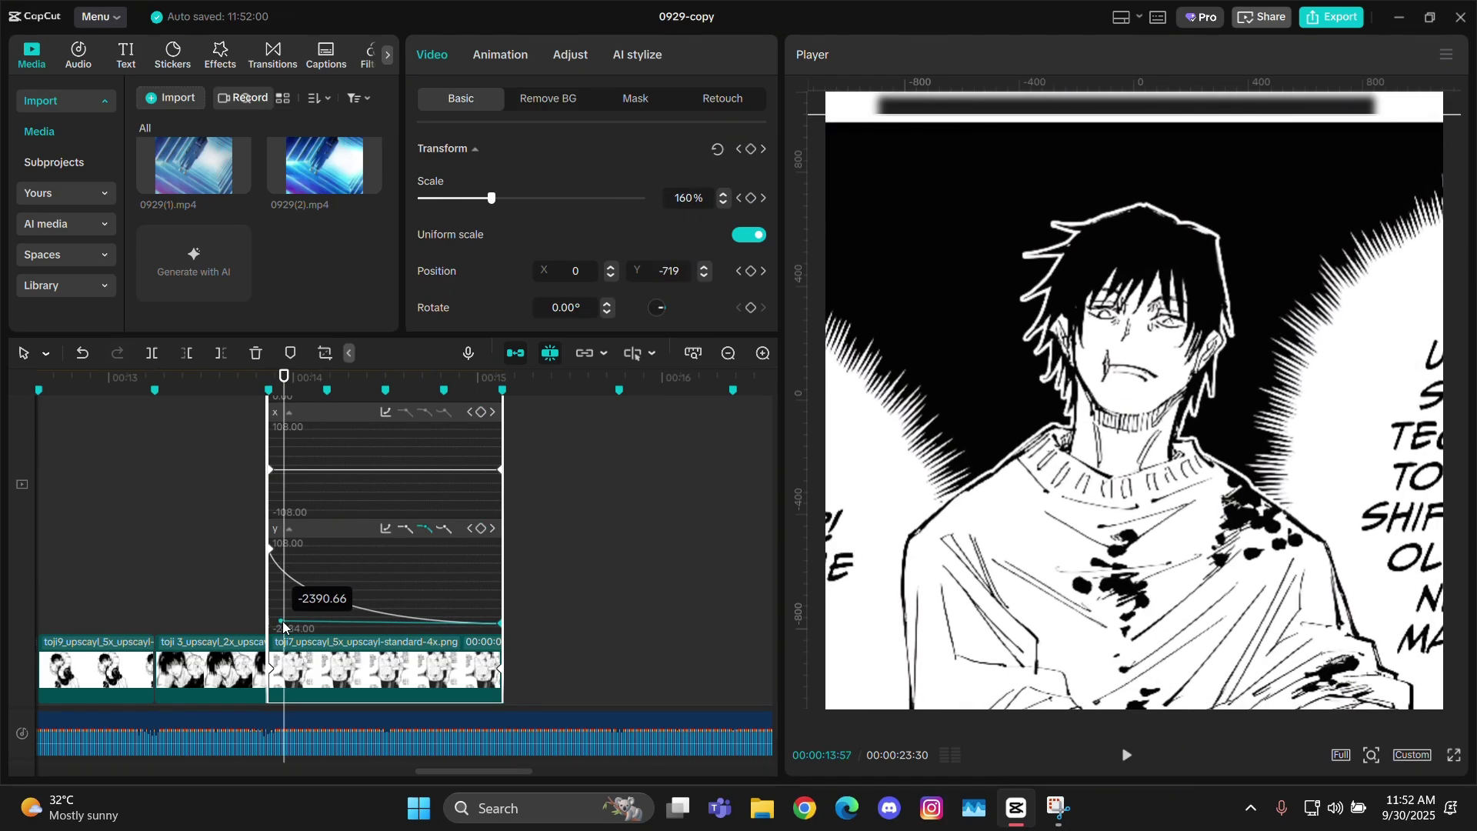
Step: Retract the Y curve's end handle to its keyframe and pull the start keyframe's outgoing handle steeply down
drag(283, 621, 517, 596)
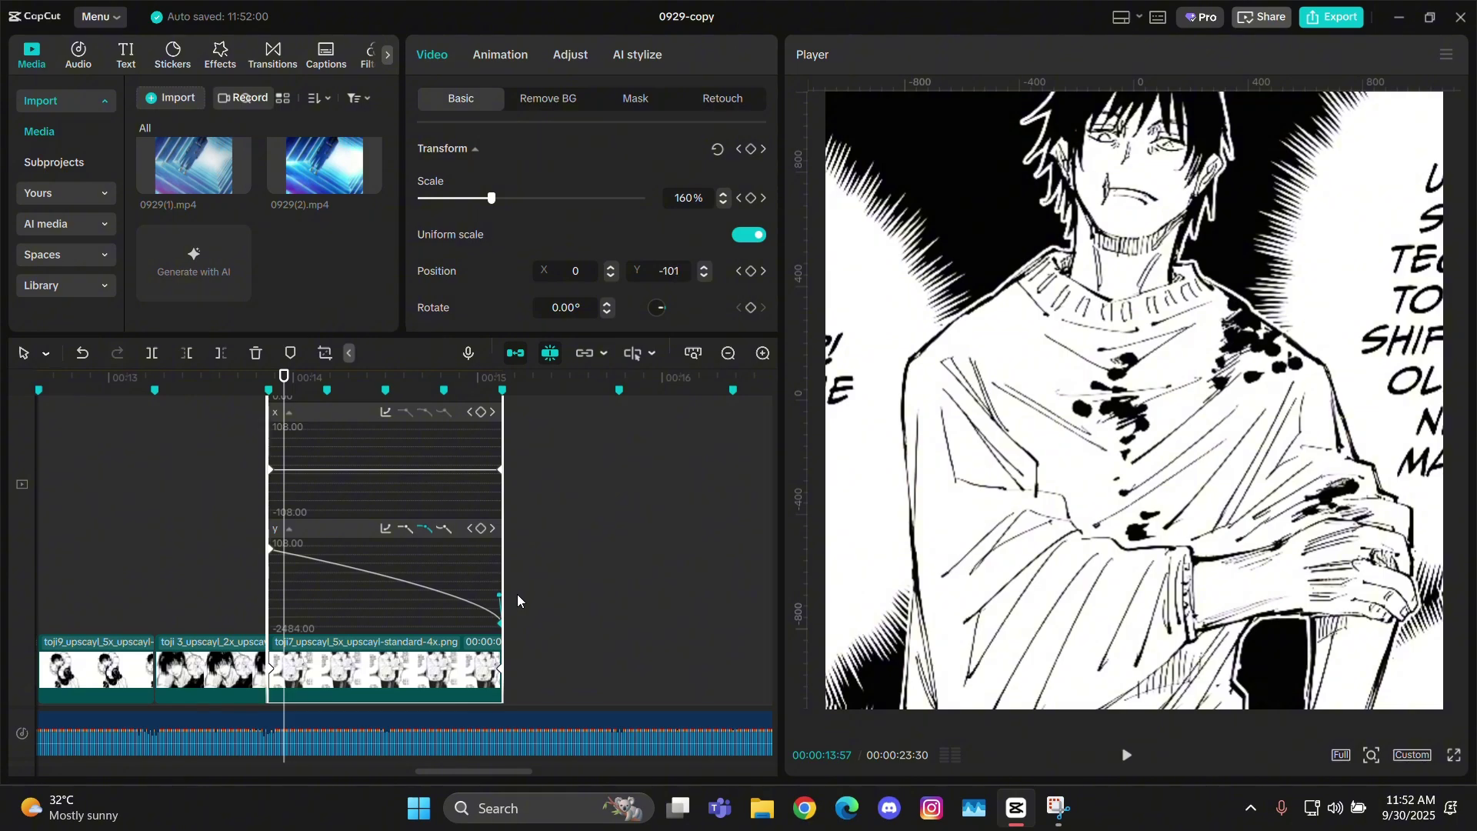
click(270, 549)
click(426, 529)
drag(364, 551, 286, 627)
Step: Step frame by frame through the toji7 clip to check the new vertical movement and framing
key(Right)
key(Right)
key(Right)
key(Right)
key(Right)
key(Right)
key(Right)
key(Right)
key(Right)
key(Right)
key(Right)
key(Right)
key(Right)
key(Right)
key(Right)
key(Right)
key(Right)
key(Right)
key(Right)
key(Right)
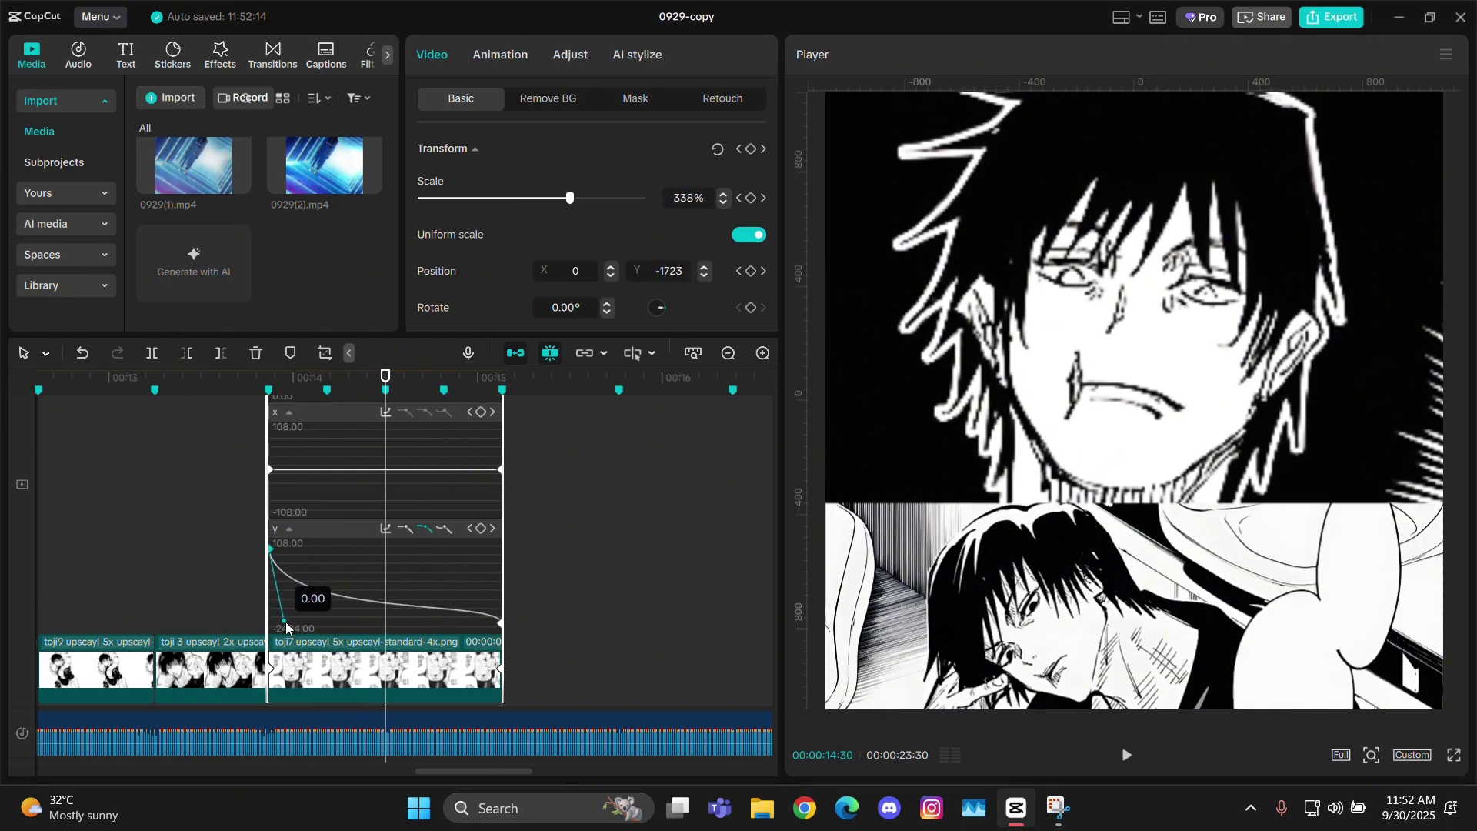
Step: Raise the start Y keyframe's outgoing handle slightly and step through the toji7 clip to check the image edges
drag(284, 623, 284, 616)
key(Left)
key(Left)
key(Left)
key(Left)
key(Left)
key(Left)
key(Left)
key(Left)
key(Right)
key(Right)
key(Right)
key(Right)
key(Right)
key(Right)
key(Right)
key(Right)
key(Right)
key(Right)
key(Right)
key(Right)
key(Right)
key(Right)
key(Right)
key(Right)
key(Right)
key(Right)
key(Right)
key(Right)
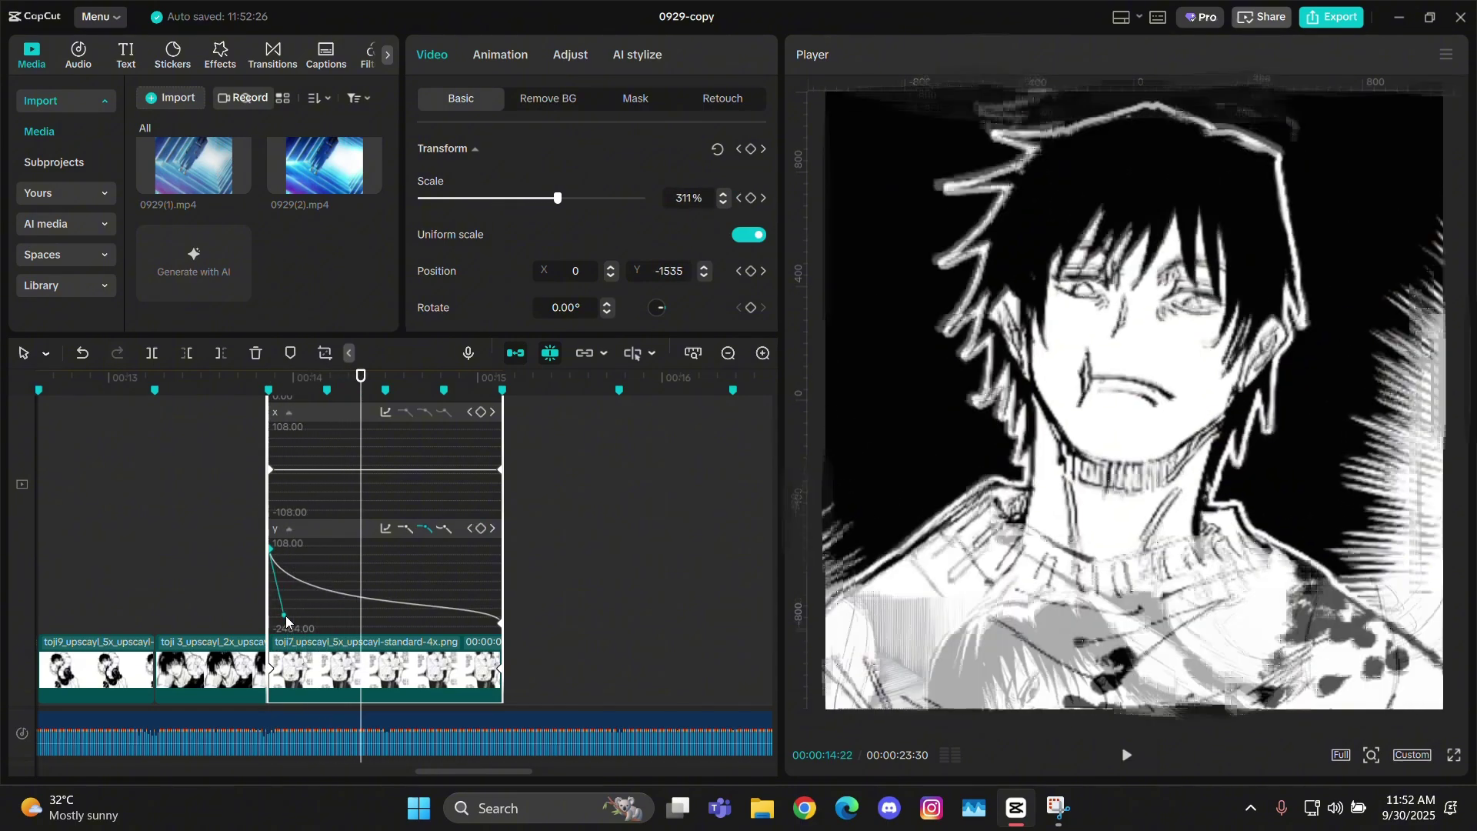
Step: Extend the toji7 Scale curve's incoming handle slightly further toward the clip's start
scroll(354, 575, up, 1)
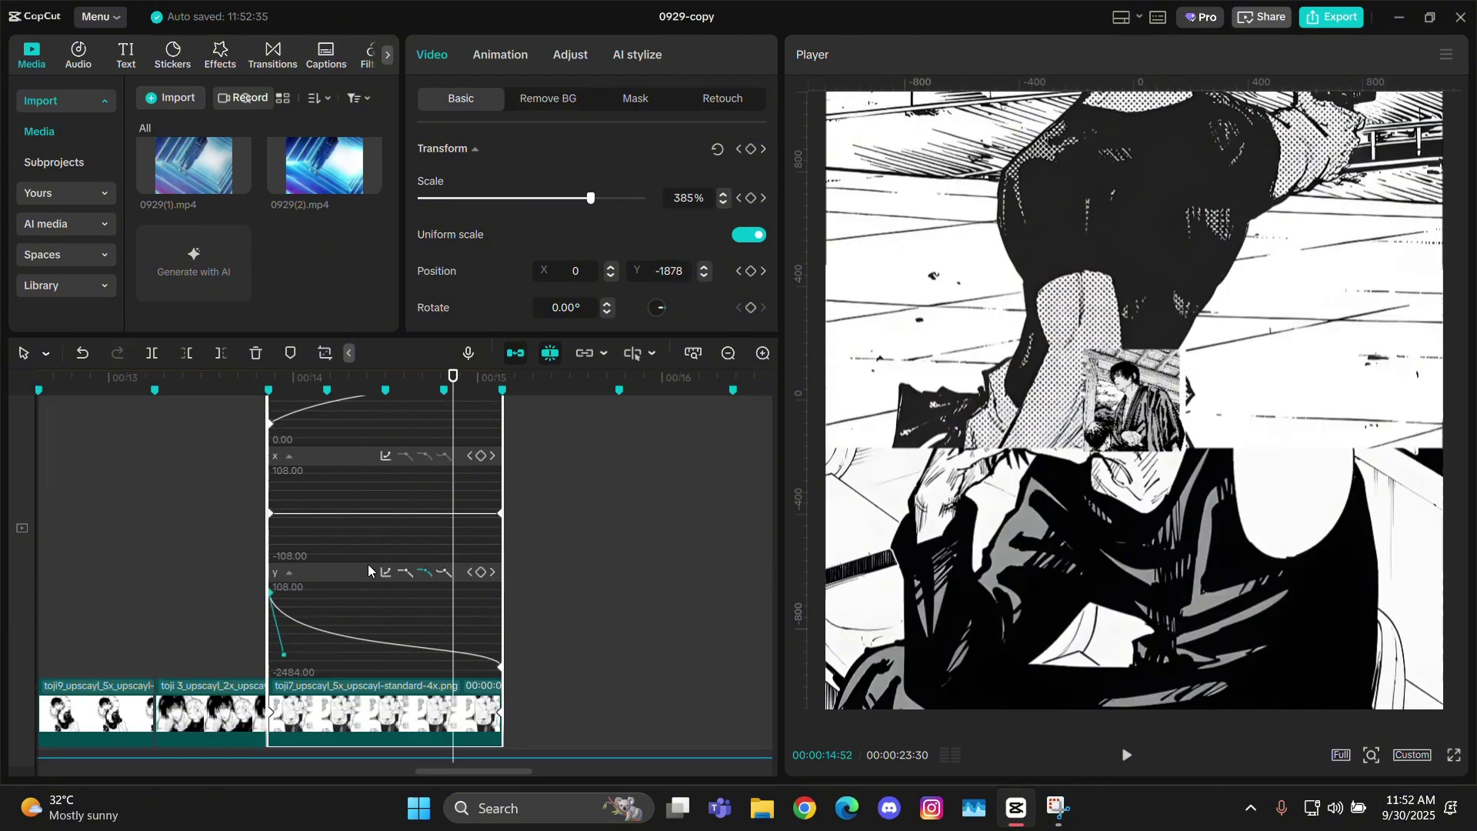
click(289, 456)
drag(316, 485, 301, 485)
Step: Step frame by frame back through the toji7 clip to check the zoom and position together, and close its keyframe graph
key(Left)
key(Left)
key(Left)
key(Left)
key(Left)
key(Left)
key(Left)
key(Left)
key(Left)
key(Left)
key(Left)
key(Left)
key(Left)
key(Left)
key(Left)
key(Left)
key(Left)
key(Left)
key(Left)
key(Left)
key(Right)
key(Right)
key(Right)
double_click(328, 717)
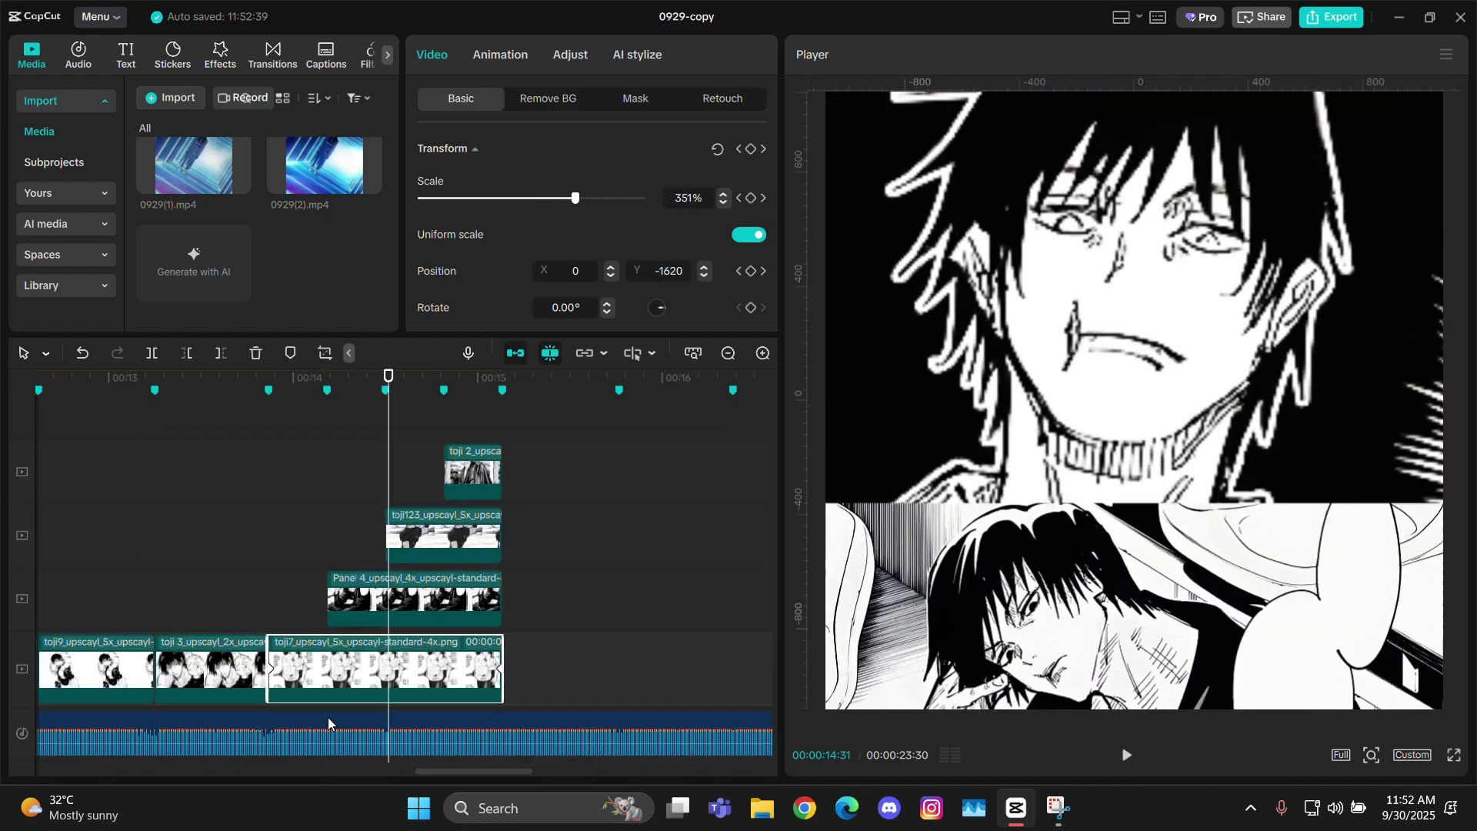
Step: Smooth the Panel 4 clip's Y position curve into an ease-out, extending the end handle toward the start and steepening the start handle
click(384, 599)
click(383, 563)
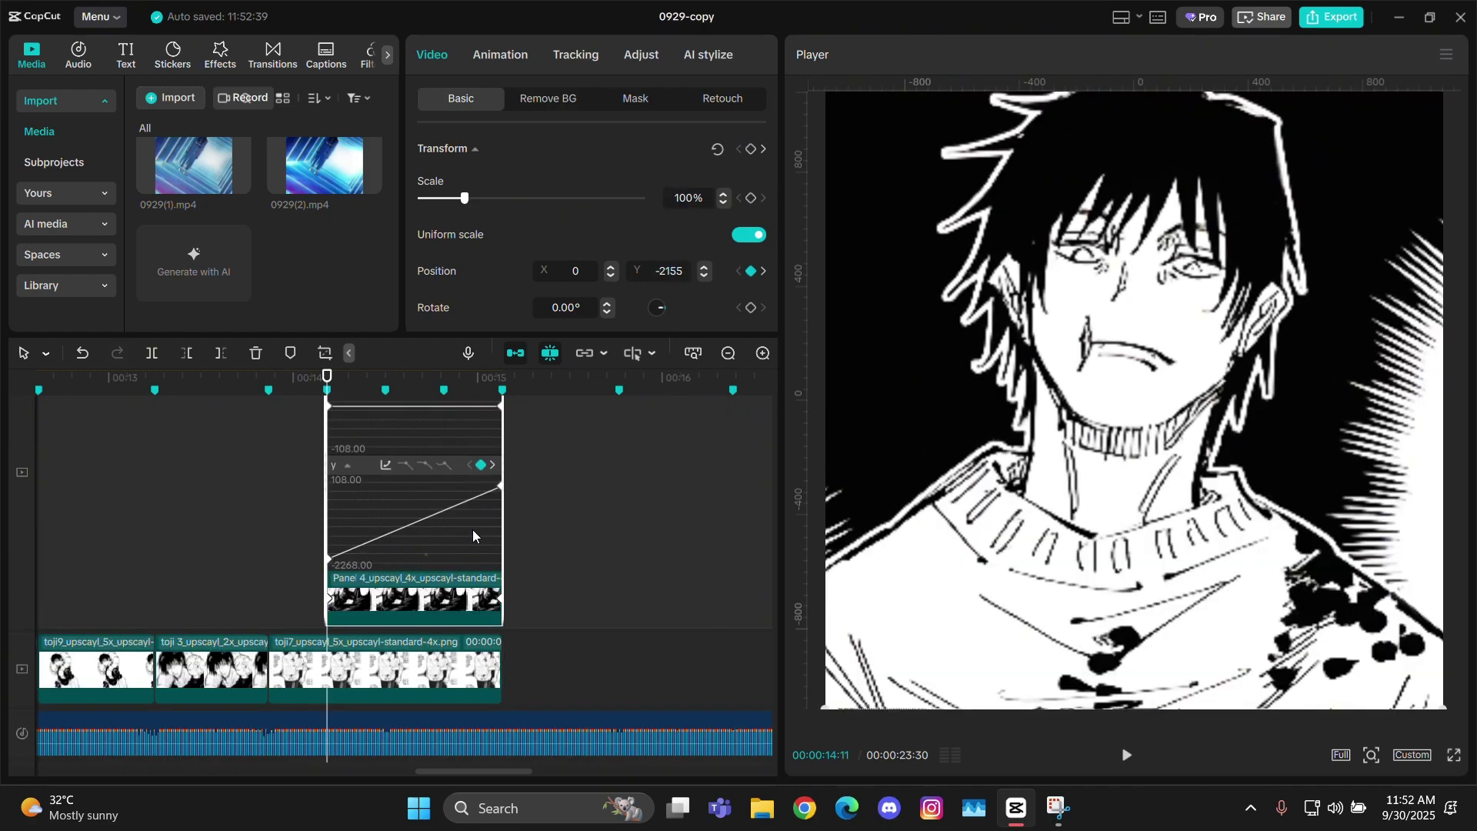
click(424, 464)
drag(432, 487, 400, 492)
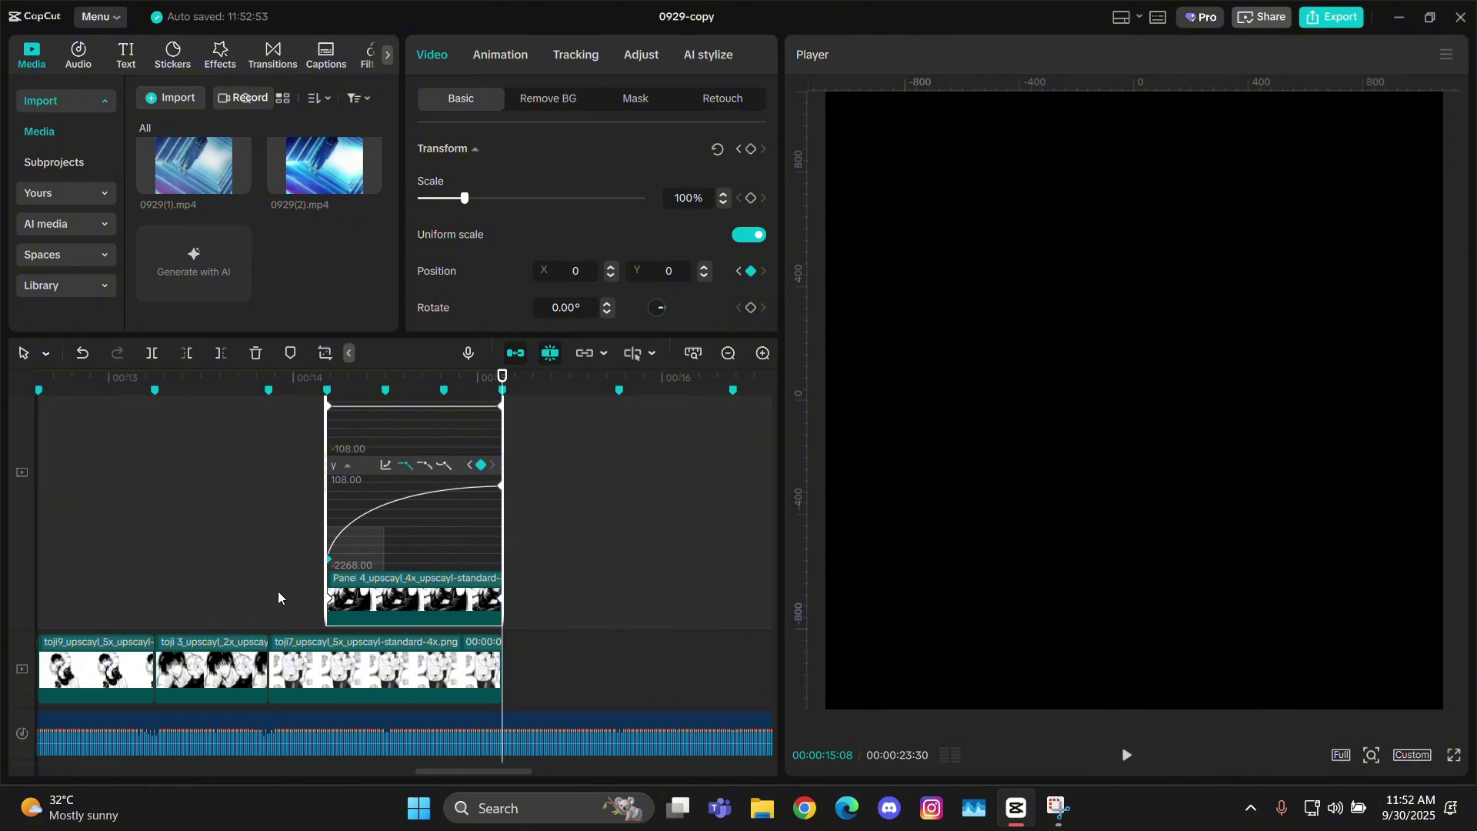
drag(398, 560, 345, 532)
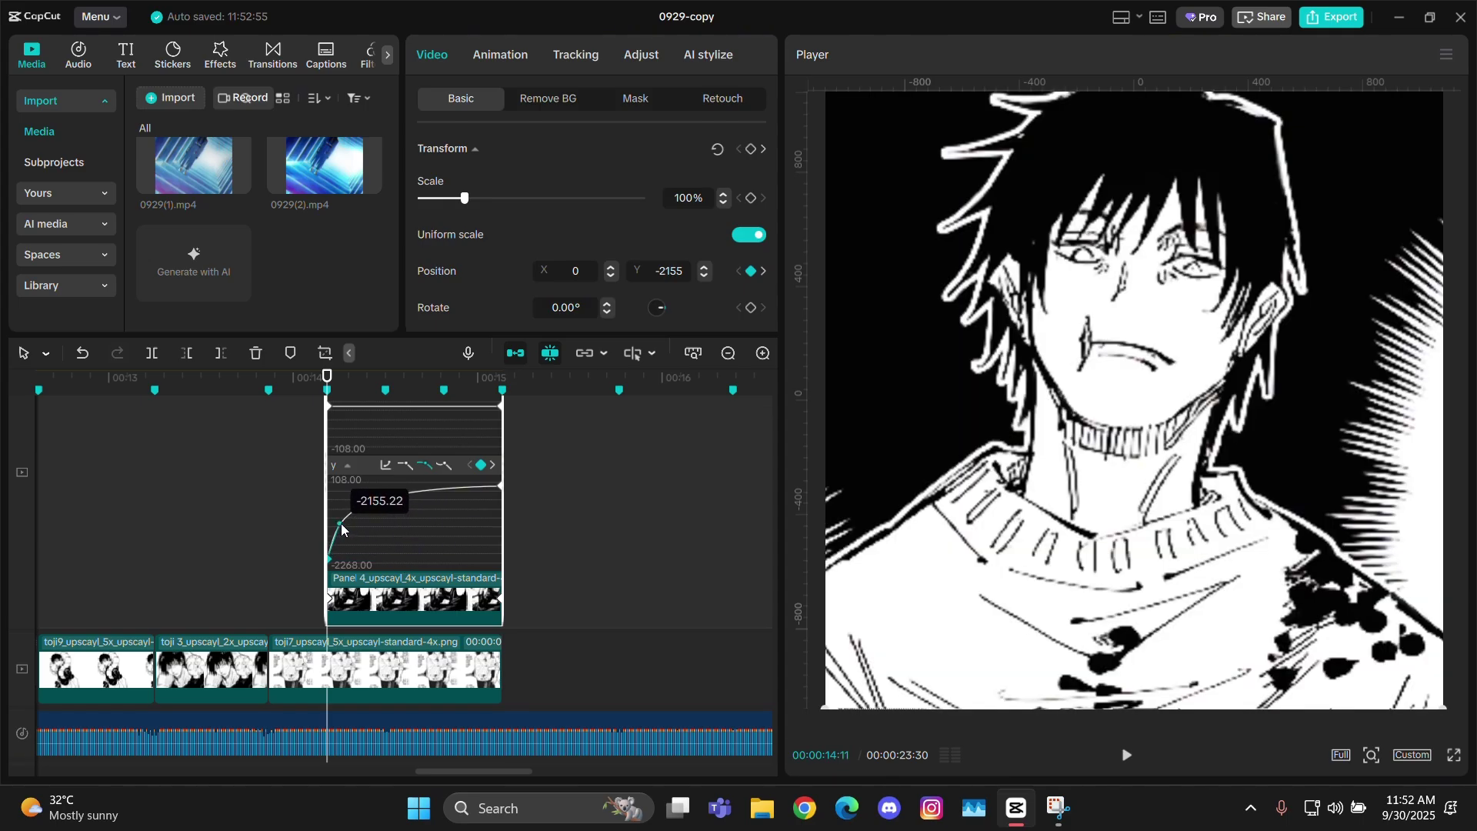
key(alt+k)
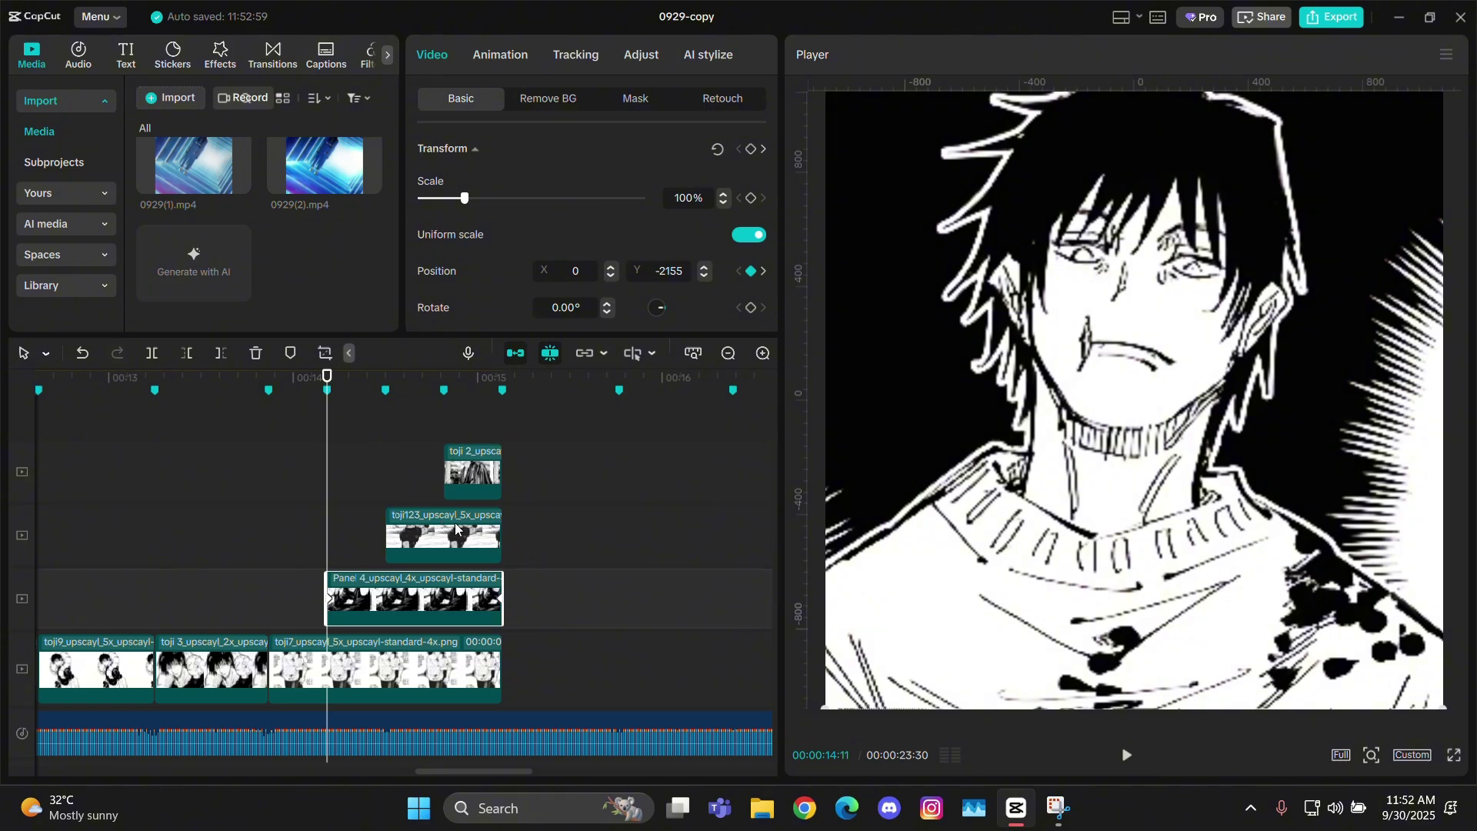
Step: Curve the end keyframe of the toji123 clip's Y position, extending its incoming handle horizontally to the clip's start
key(Down)
click(493, 540)
key(alt+k)
scroll(480, 537, up, 1)
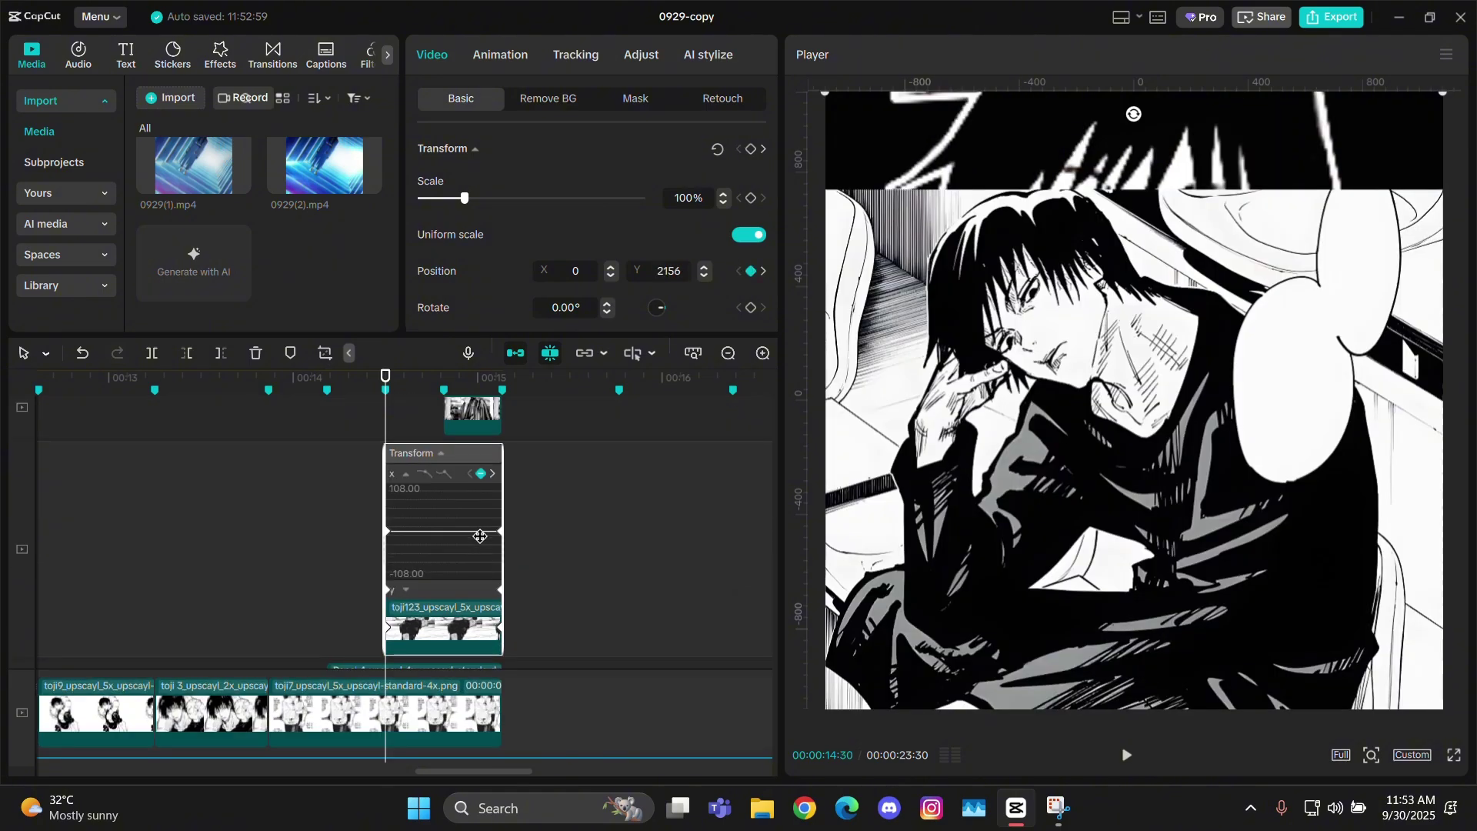
ctrl+scroll(493, 537, up, 2)
scroll(478, 593, down, 2)
click(467, 493)
drag(484, 588, 324, 589)
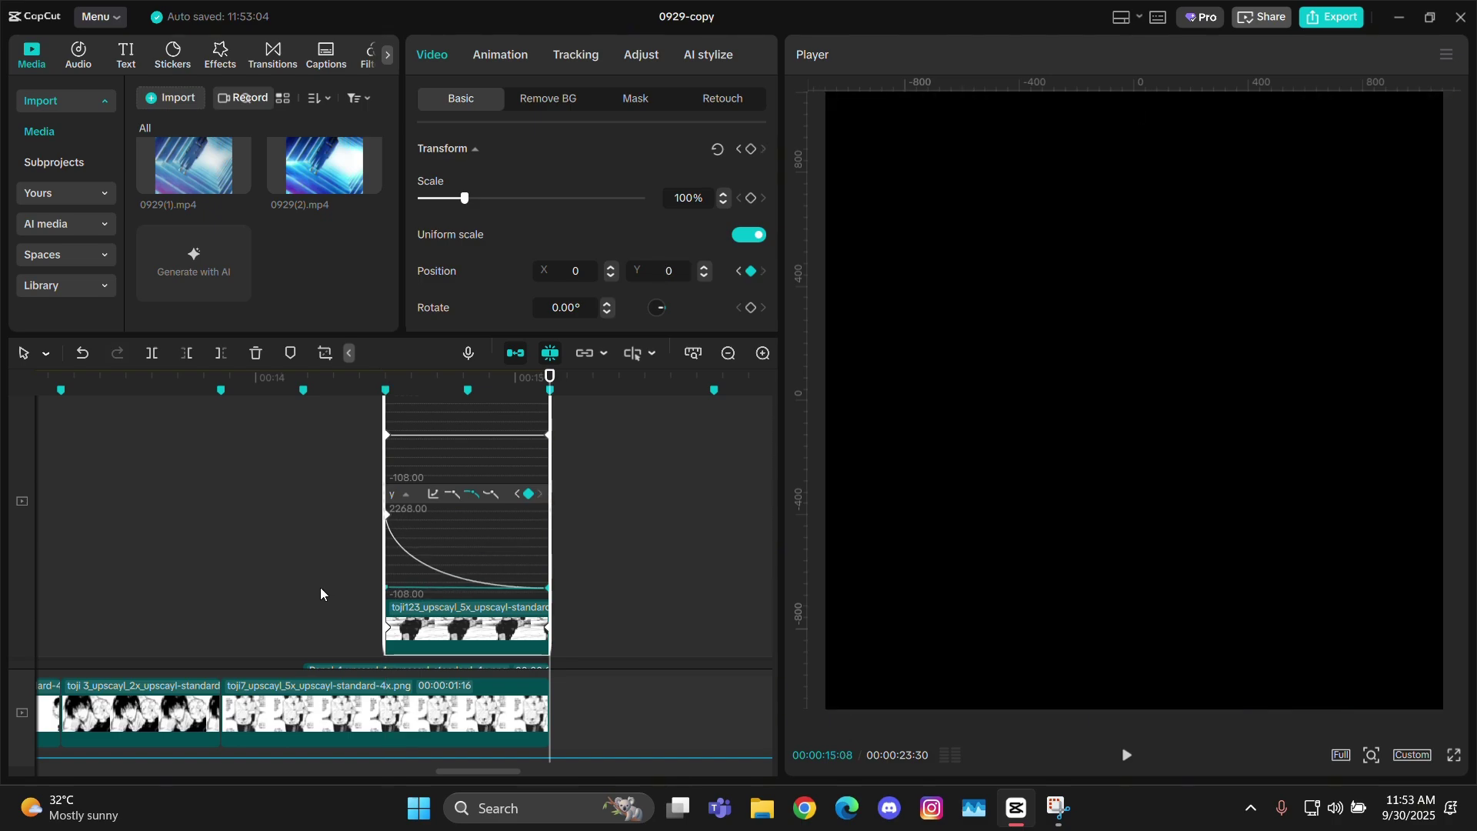
Step: Curve the toji123 clip's start Y keyframe with its outgoing handle pulled steeply down, and close the keyframe graph
drag(457, 555, 326, 495)
click(470, 494)
drag(450, 514, 389, 569)
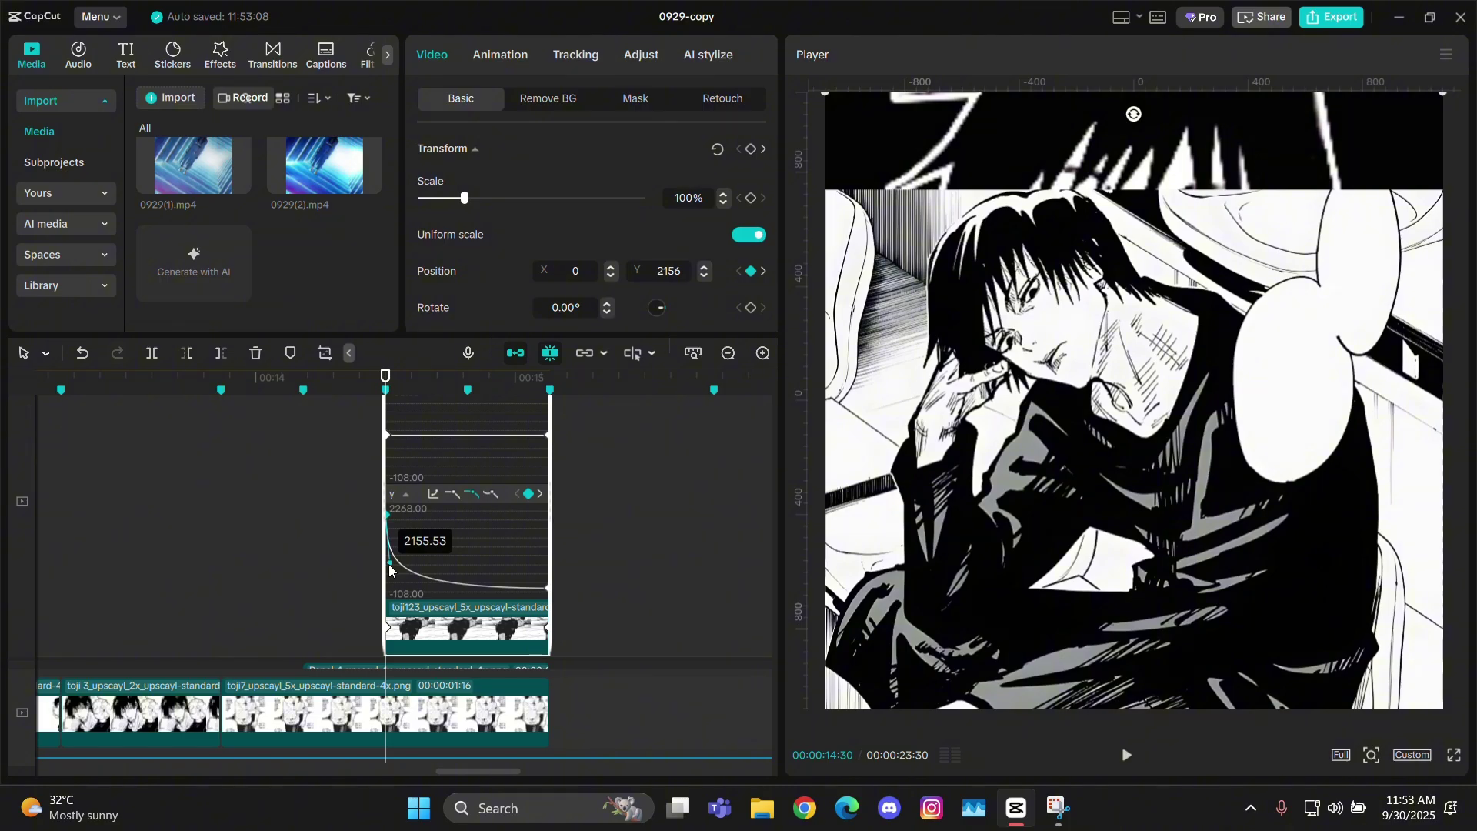
key(alt+k)
Step: Render the timeline preview and play the manga panel sequence from before its first panel
scroll(389, 569, down, 5)
right_click(510, 441)
mouse_move(550, 511)
click(759, 517)
click(209, 478)
key(space)
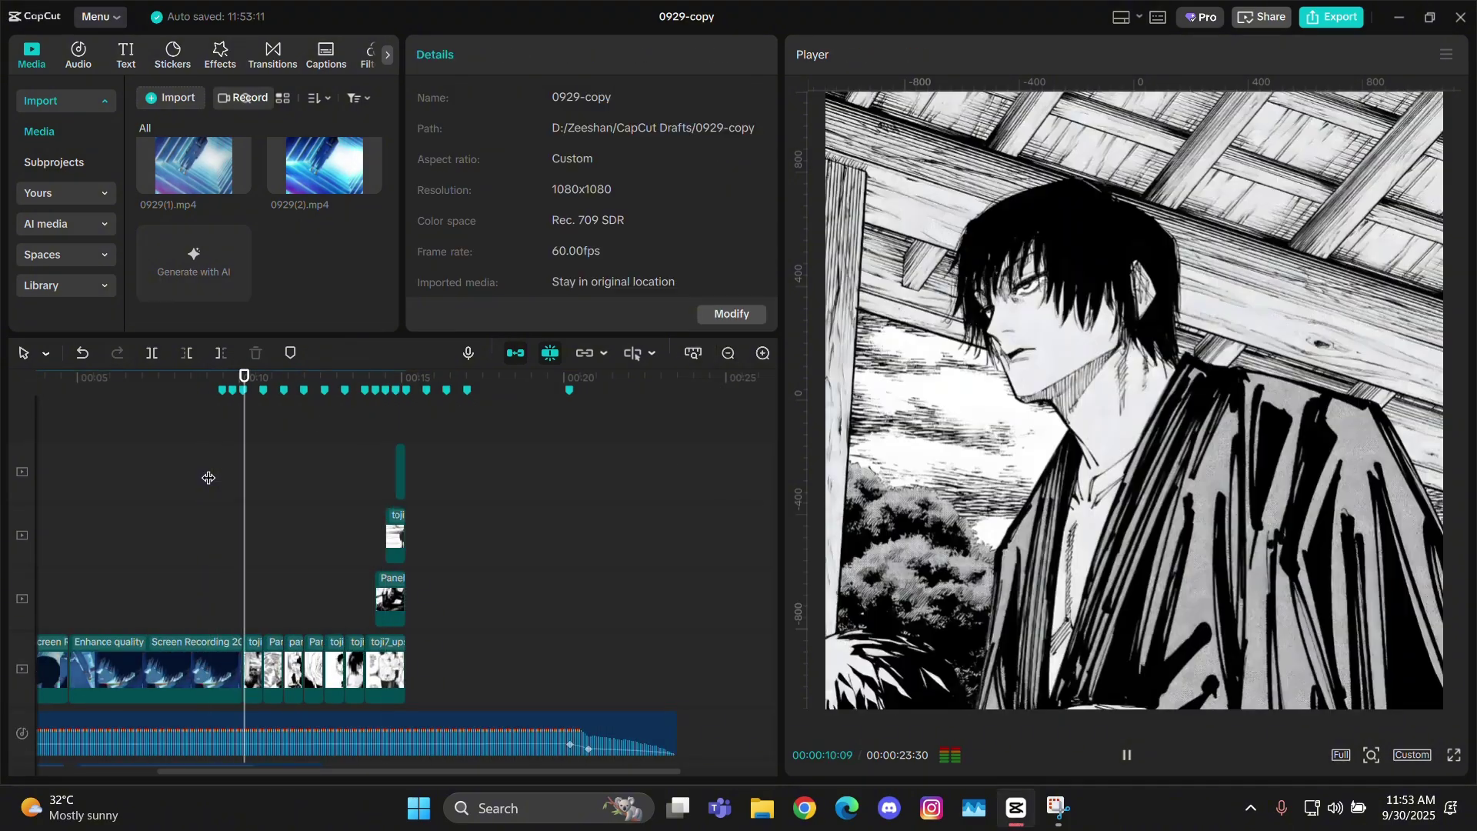
Step: Ease out the toji 2 clip's Scale curve by extending the end keyframe's incoming handle toward the clip's start, and close its graph
drag(412, 572, 431, 576)
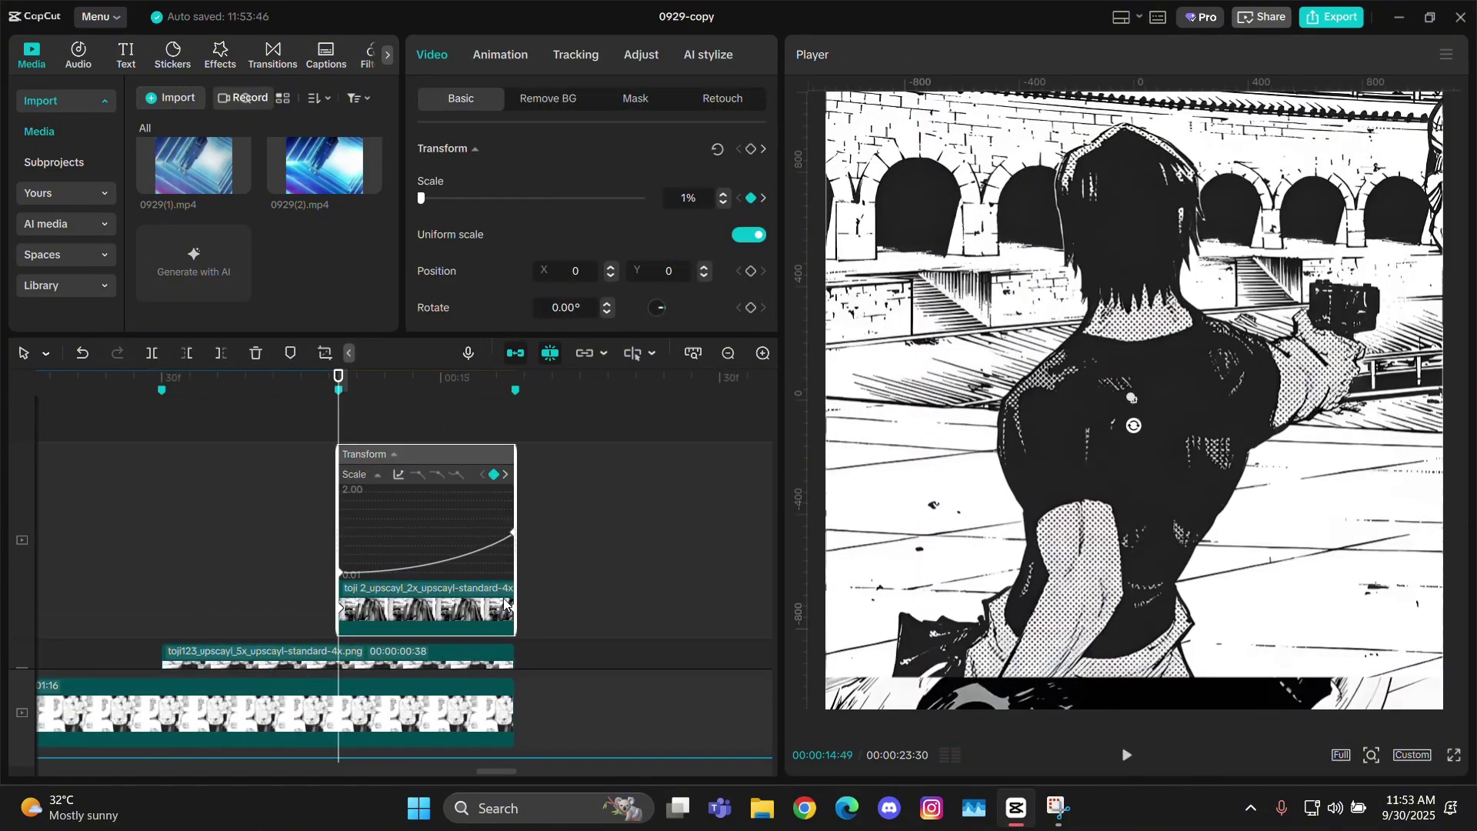
key(ctrl+z)
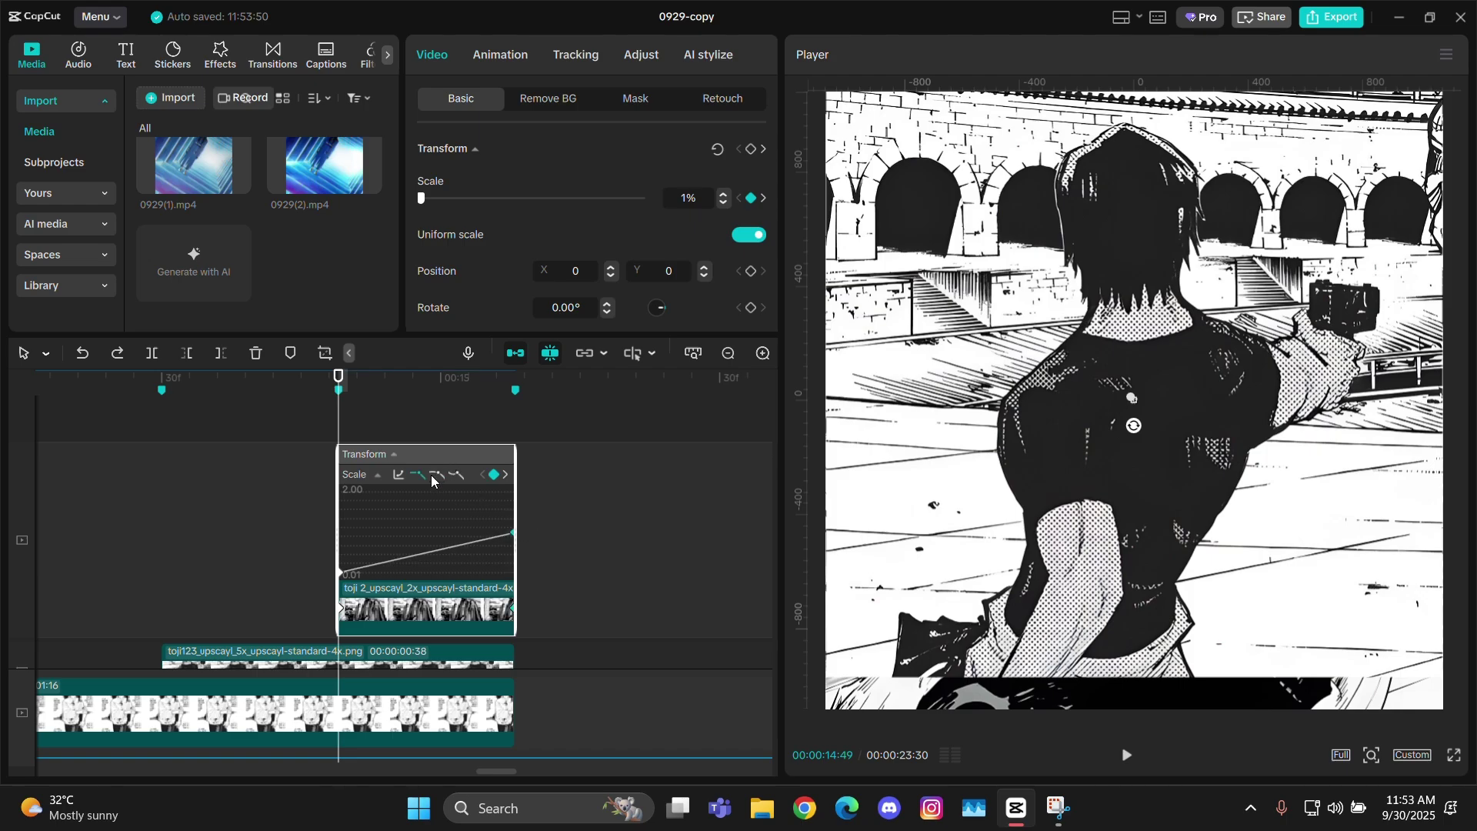
drag(440, 531, 263, 538)
key(alt+k)
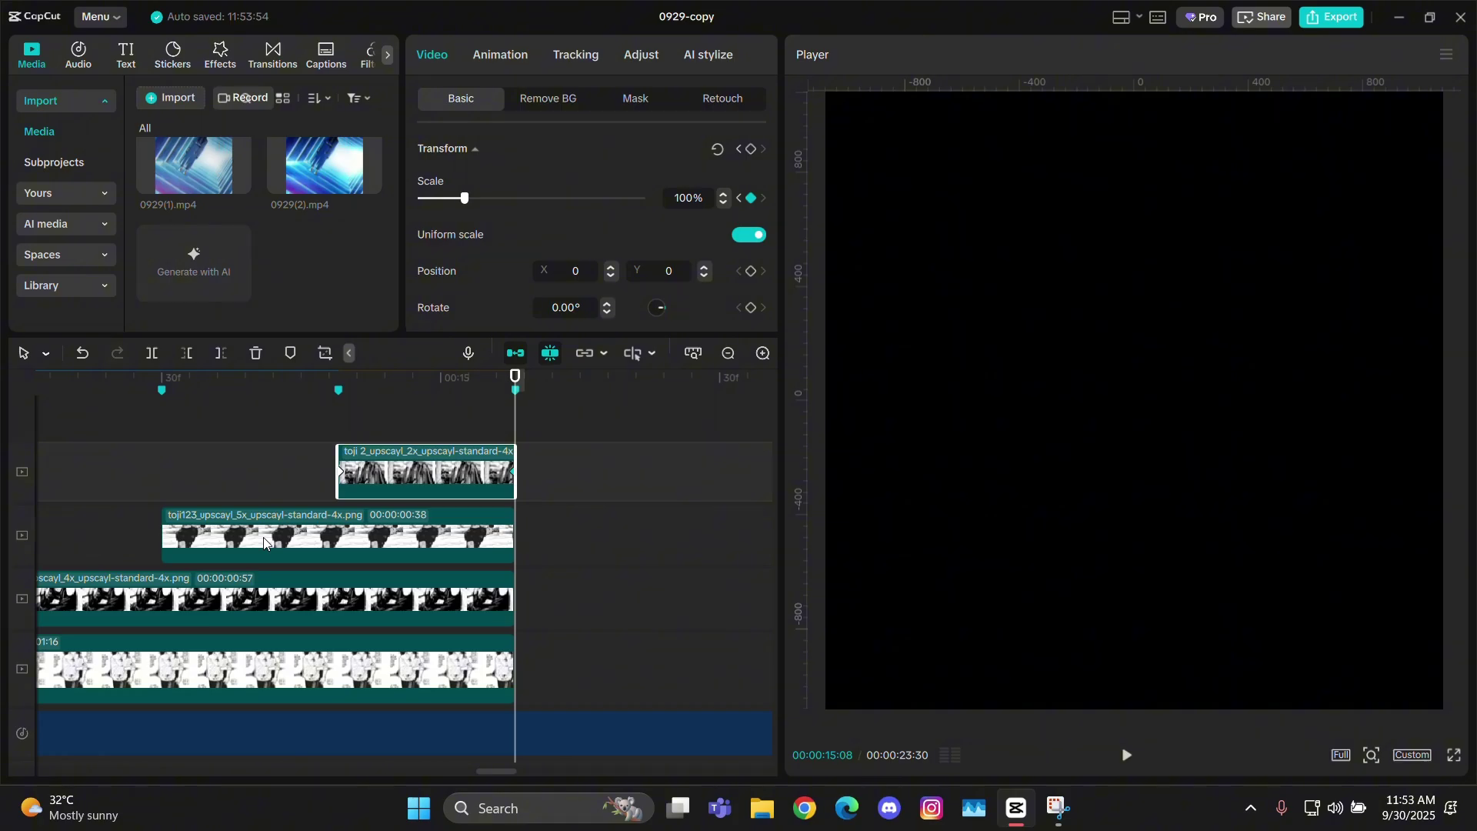
Step: Play back the stacked panel clips to check the toji 2 zoom-in over the other layers
click(254, 486)
key(space)
click(226, 449)
key(space)
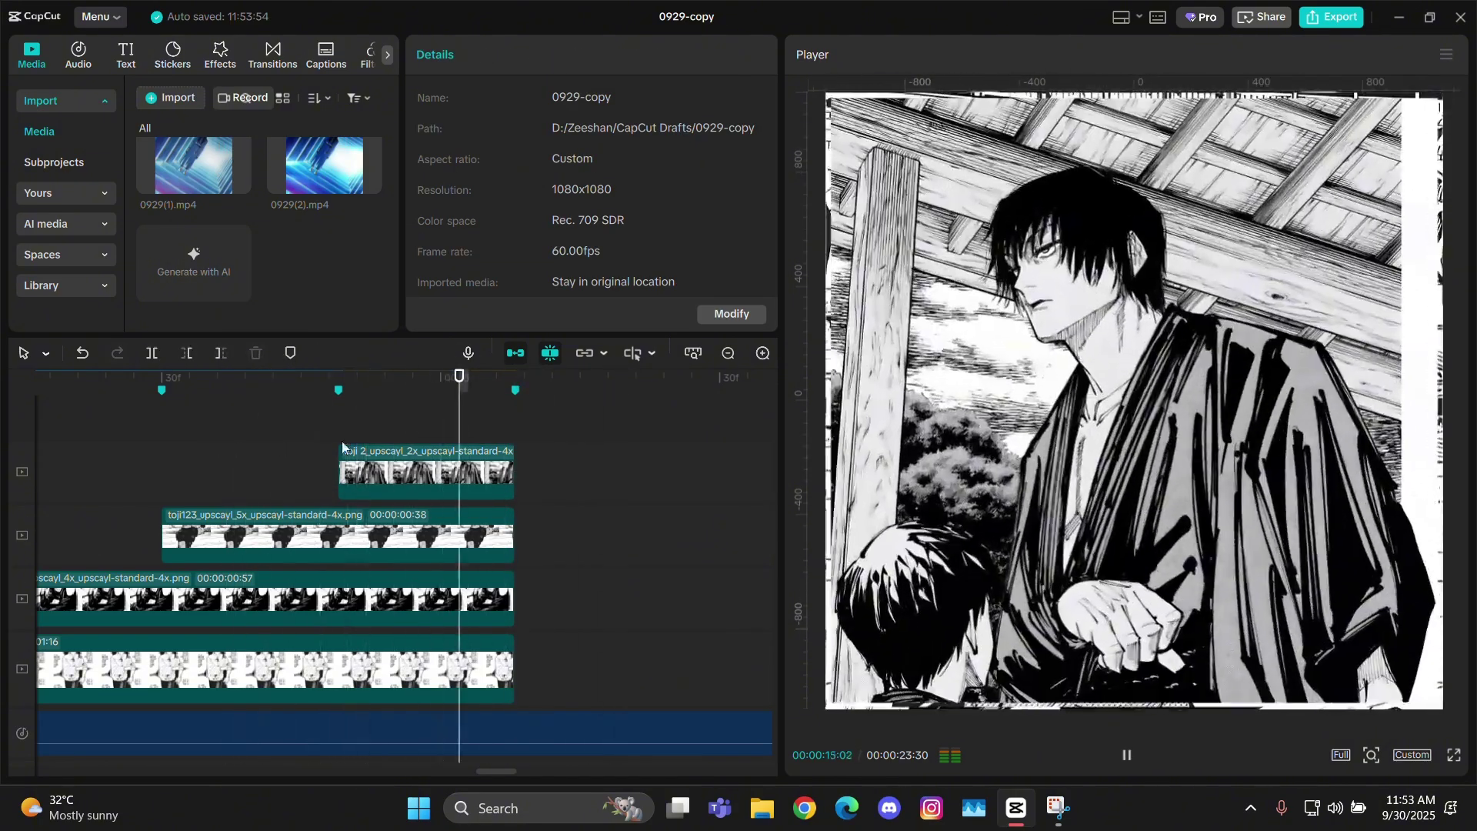
key(space)
Step: Render the timeline again with the new panel curves
click(729, 355)
click(728, 355)
click(729, 355)
right_click(663, 424)
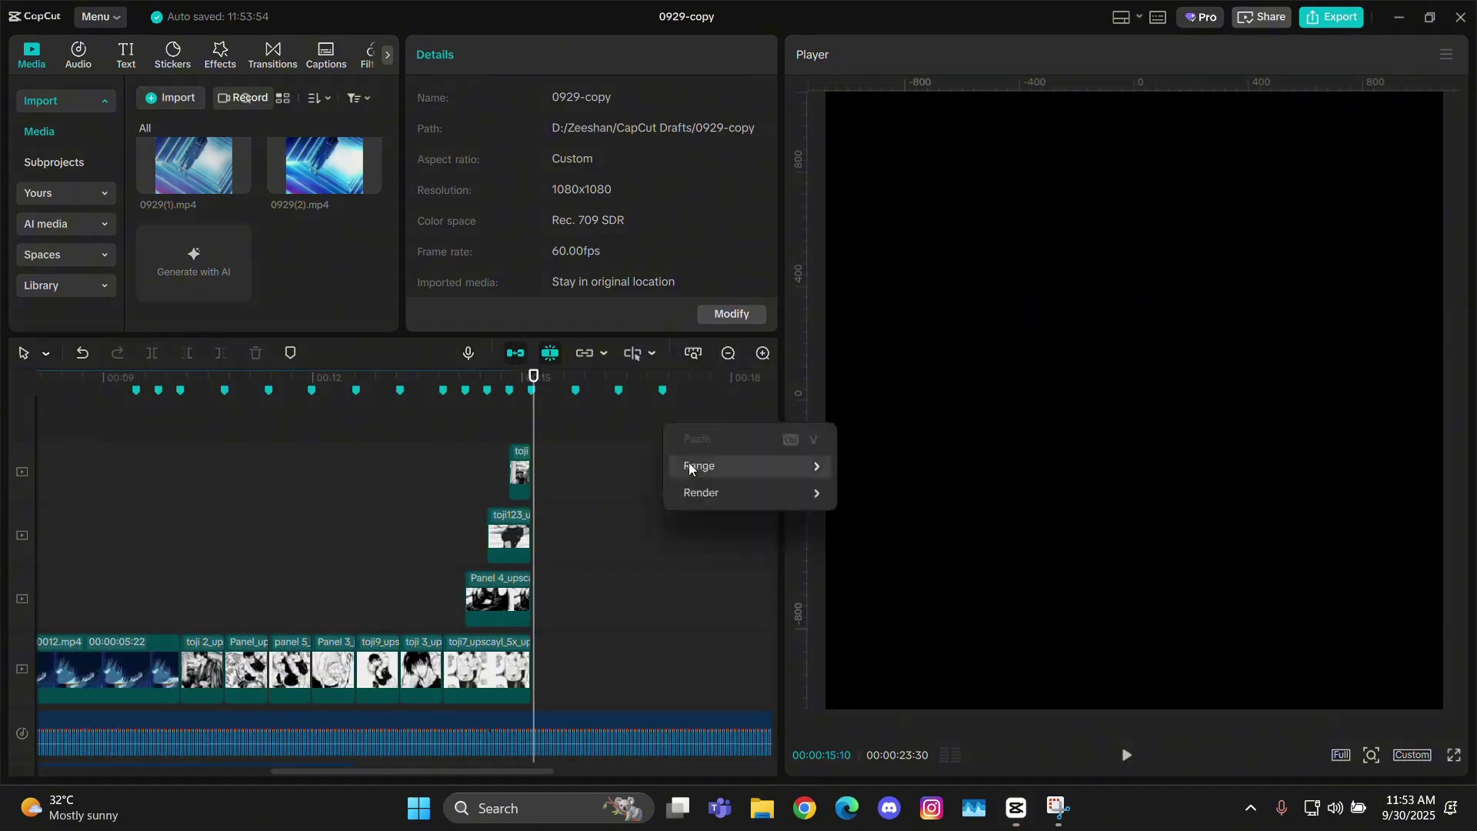
mouse_move(815, 494)
click(913, 517)
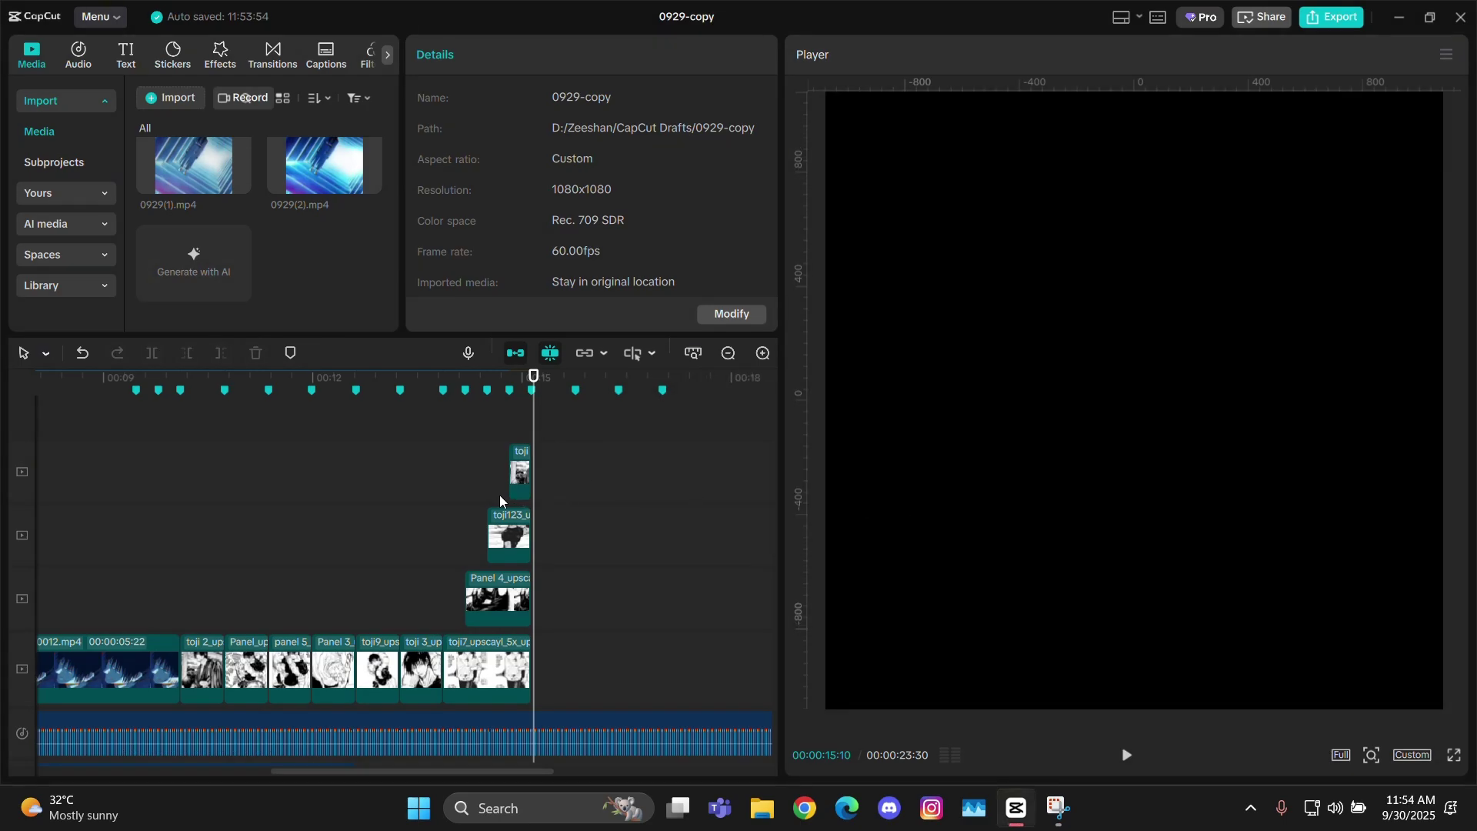
Step: Replay the whole manga panel sequence from several points to review the animations against the beat markers
click(254, 464)
key(space)
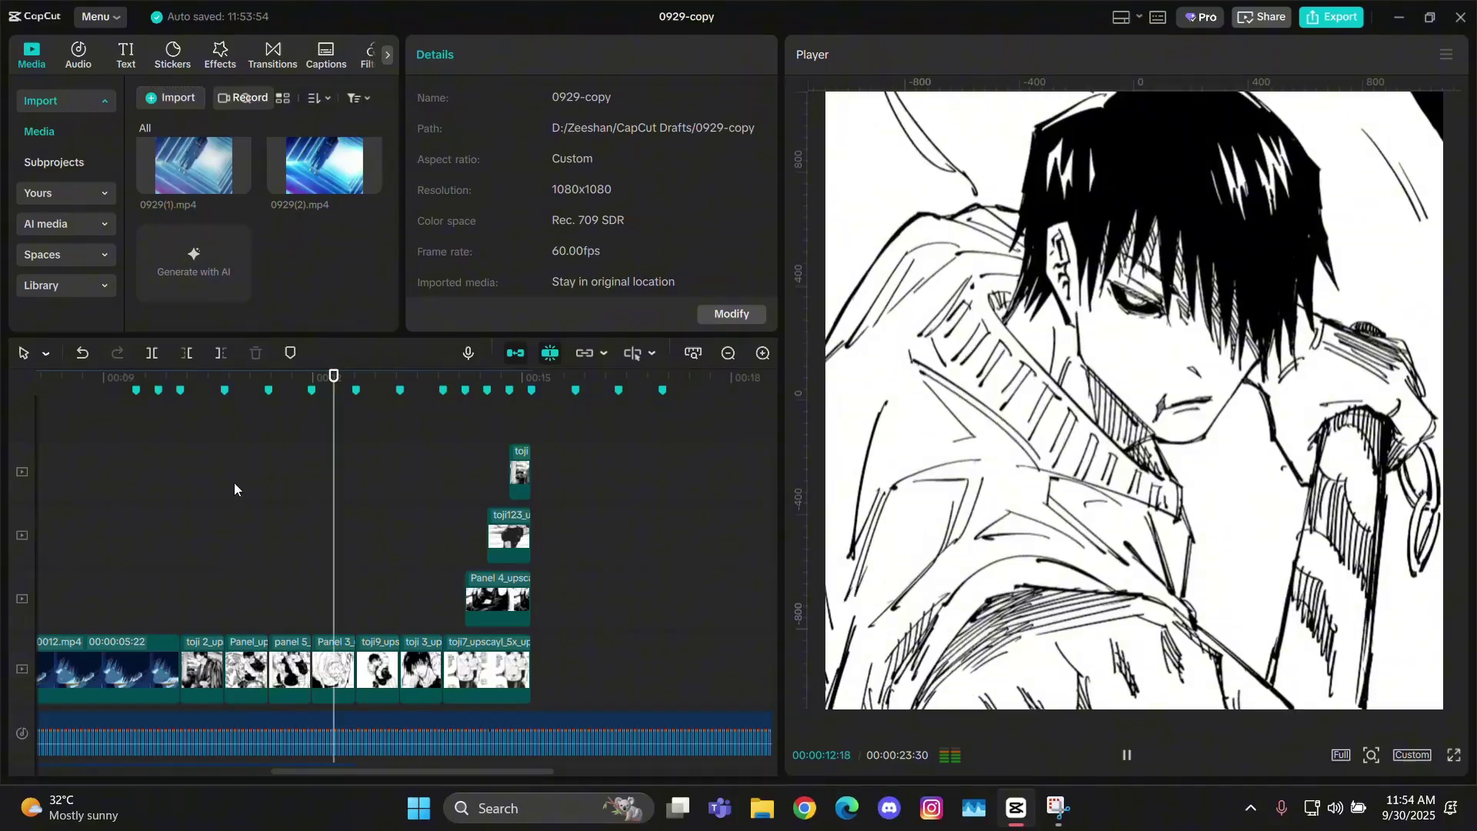
click(137, 490)
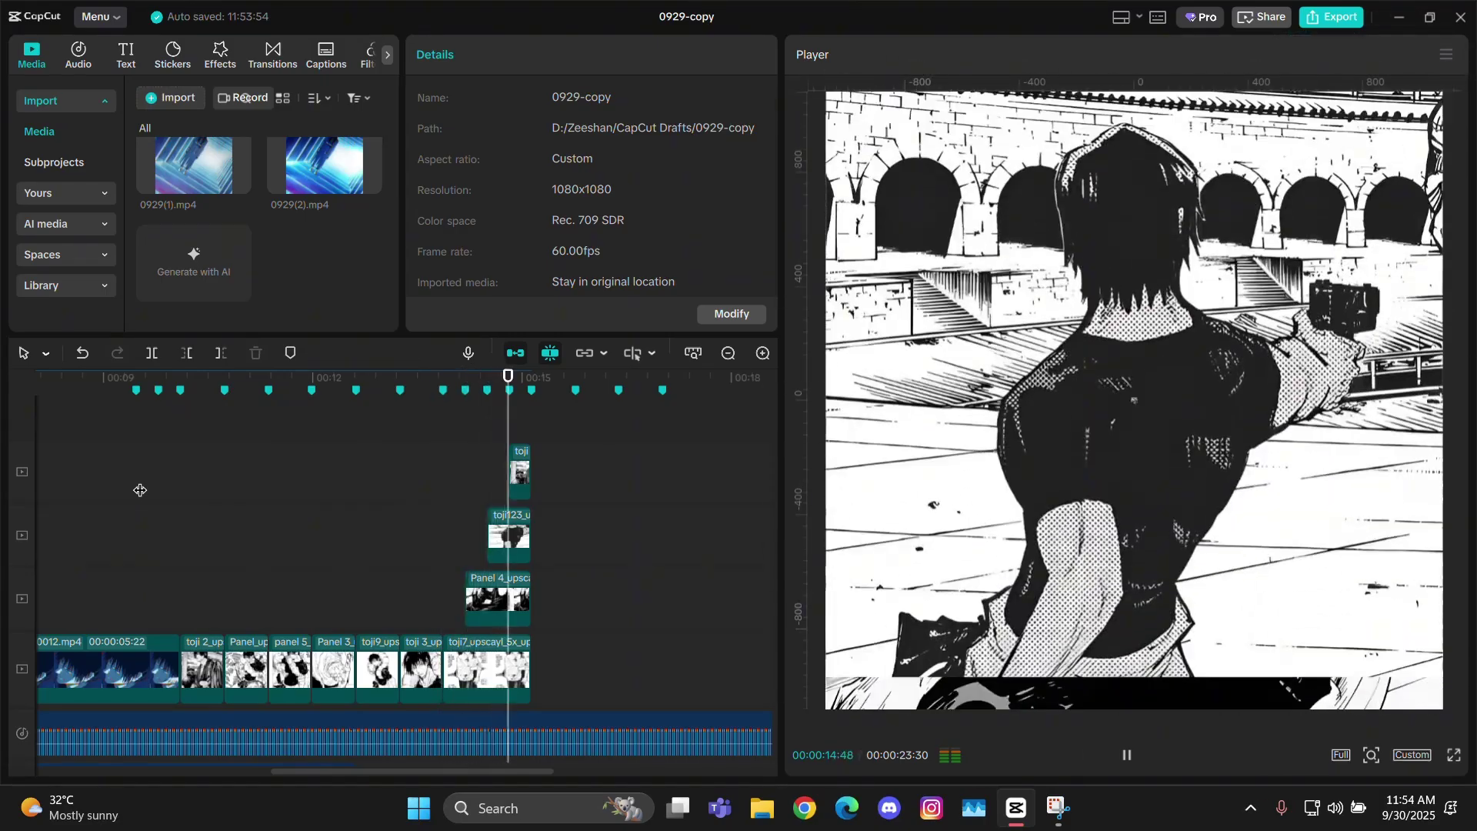
click(363, 470)
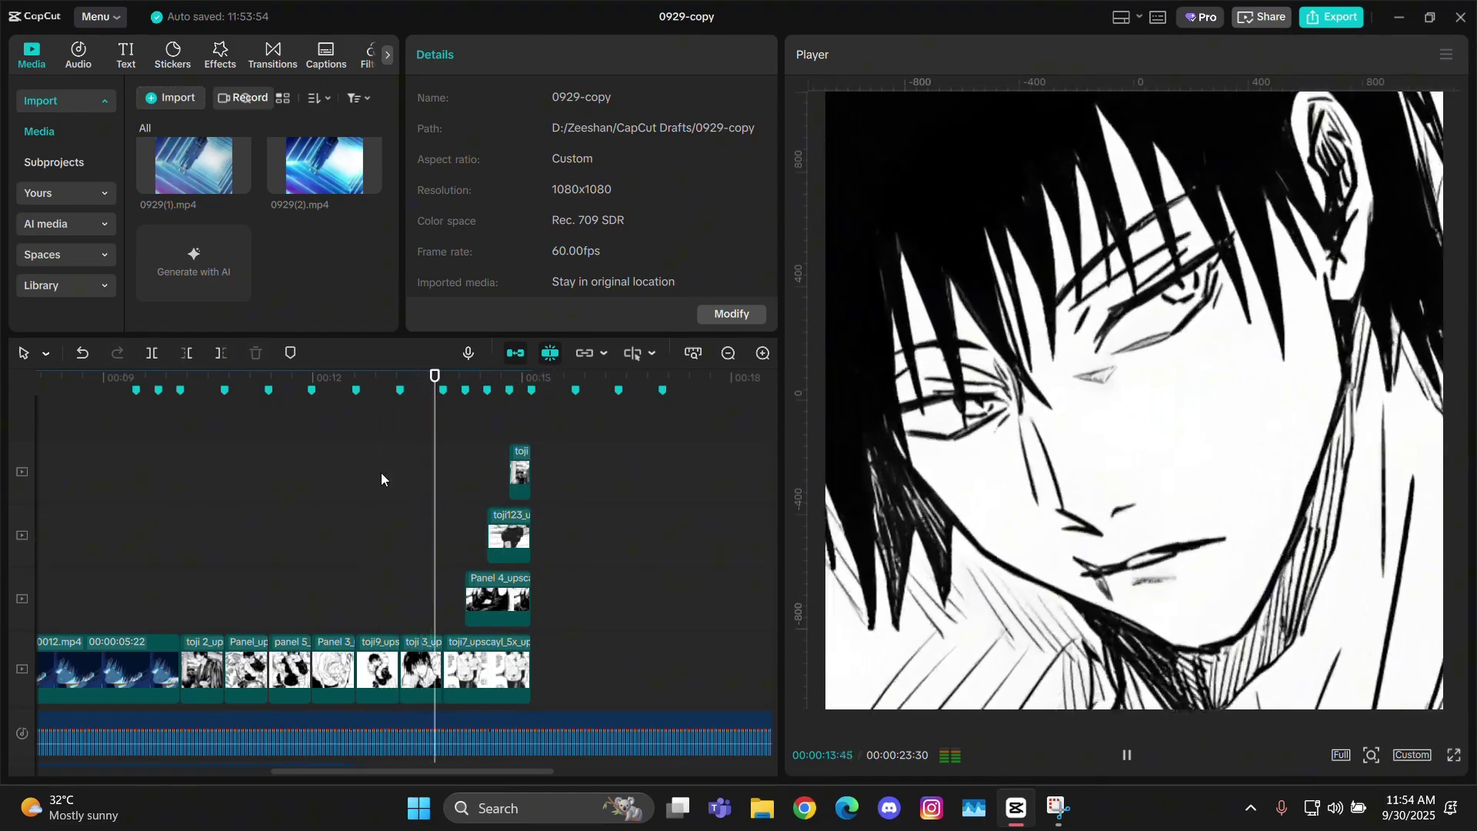